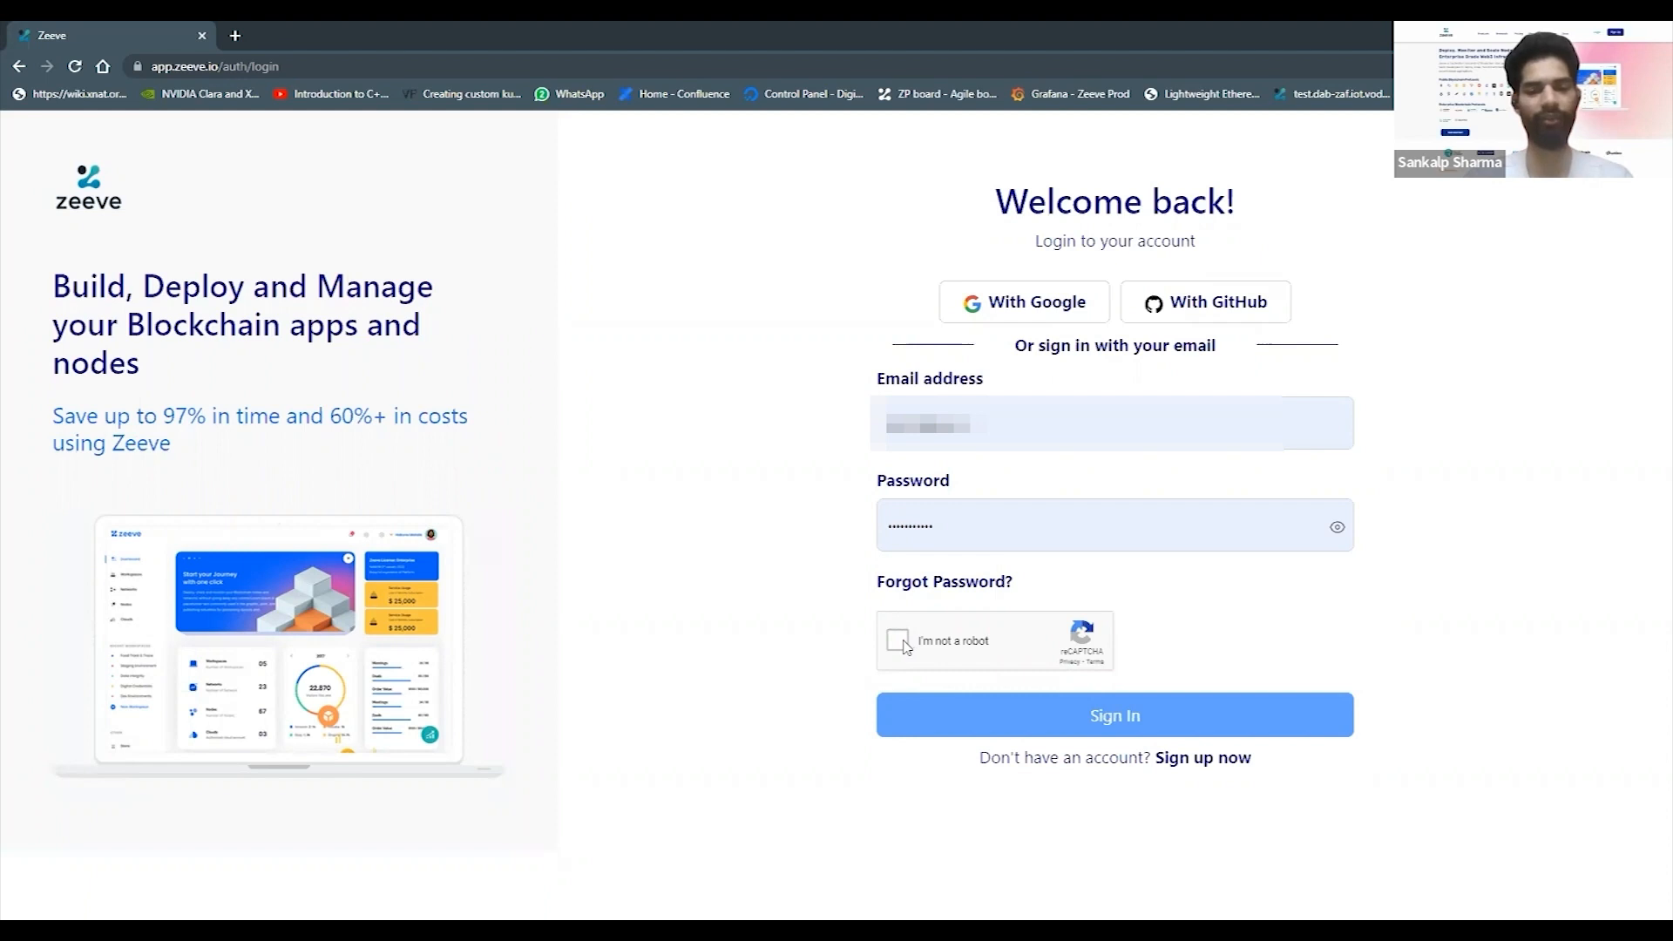
- Complete the reCAPTCHA check, sign in with the prefilled account credentials, and dismiss the browser prompt
left_click(899, 641)
left_click(960, 717)
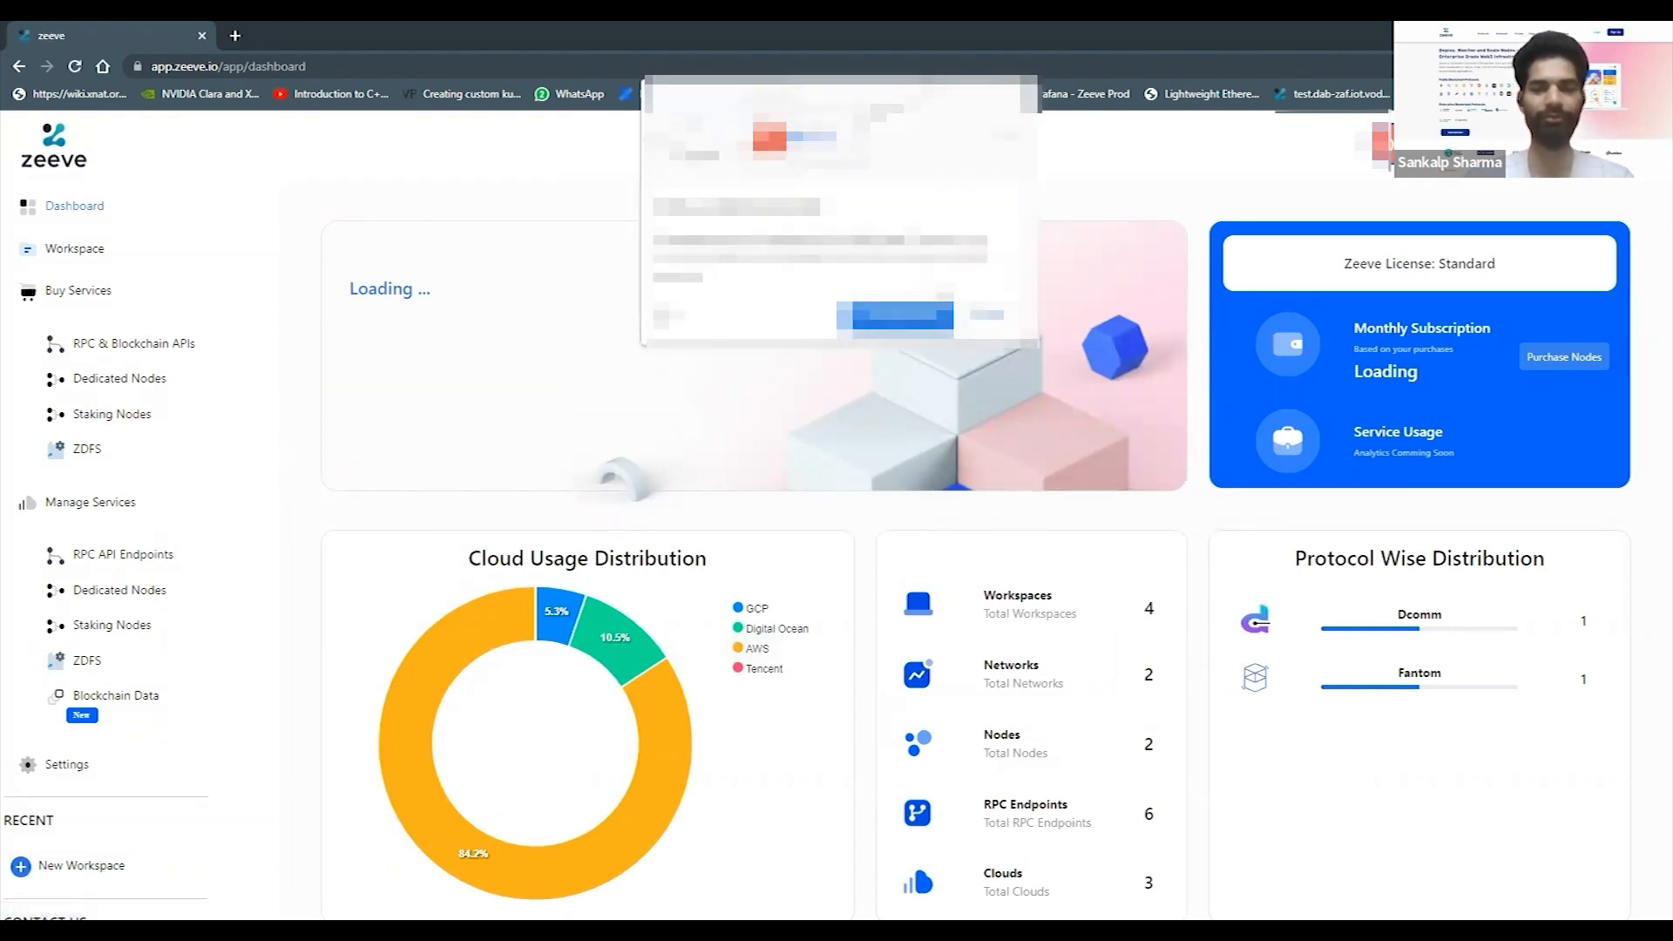
left_click(987, 314)
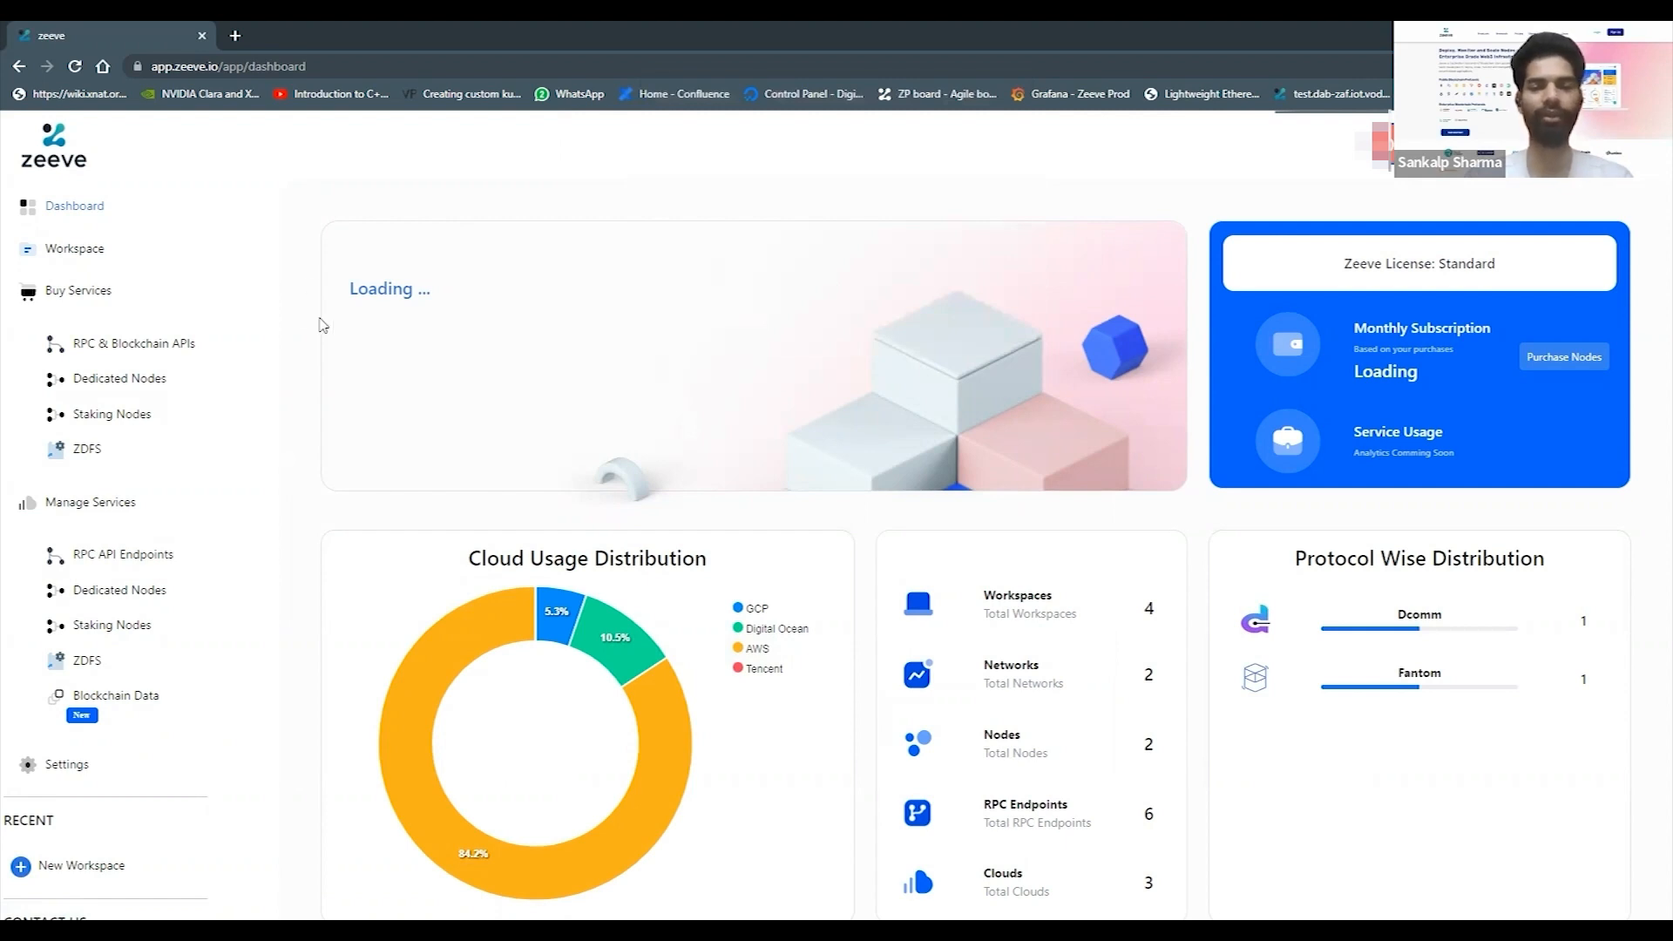
- Review the dashboard's cloud usage, resource totals, protocol distribution and system health sections
scroll(320, 325, "down", 2)
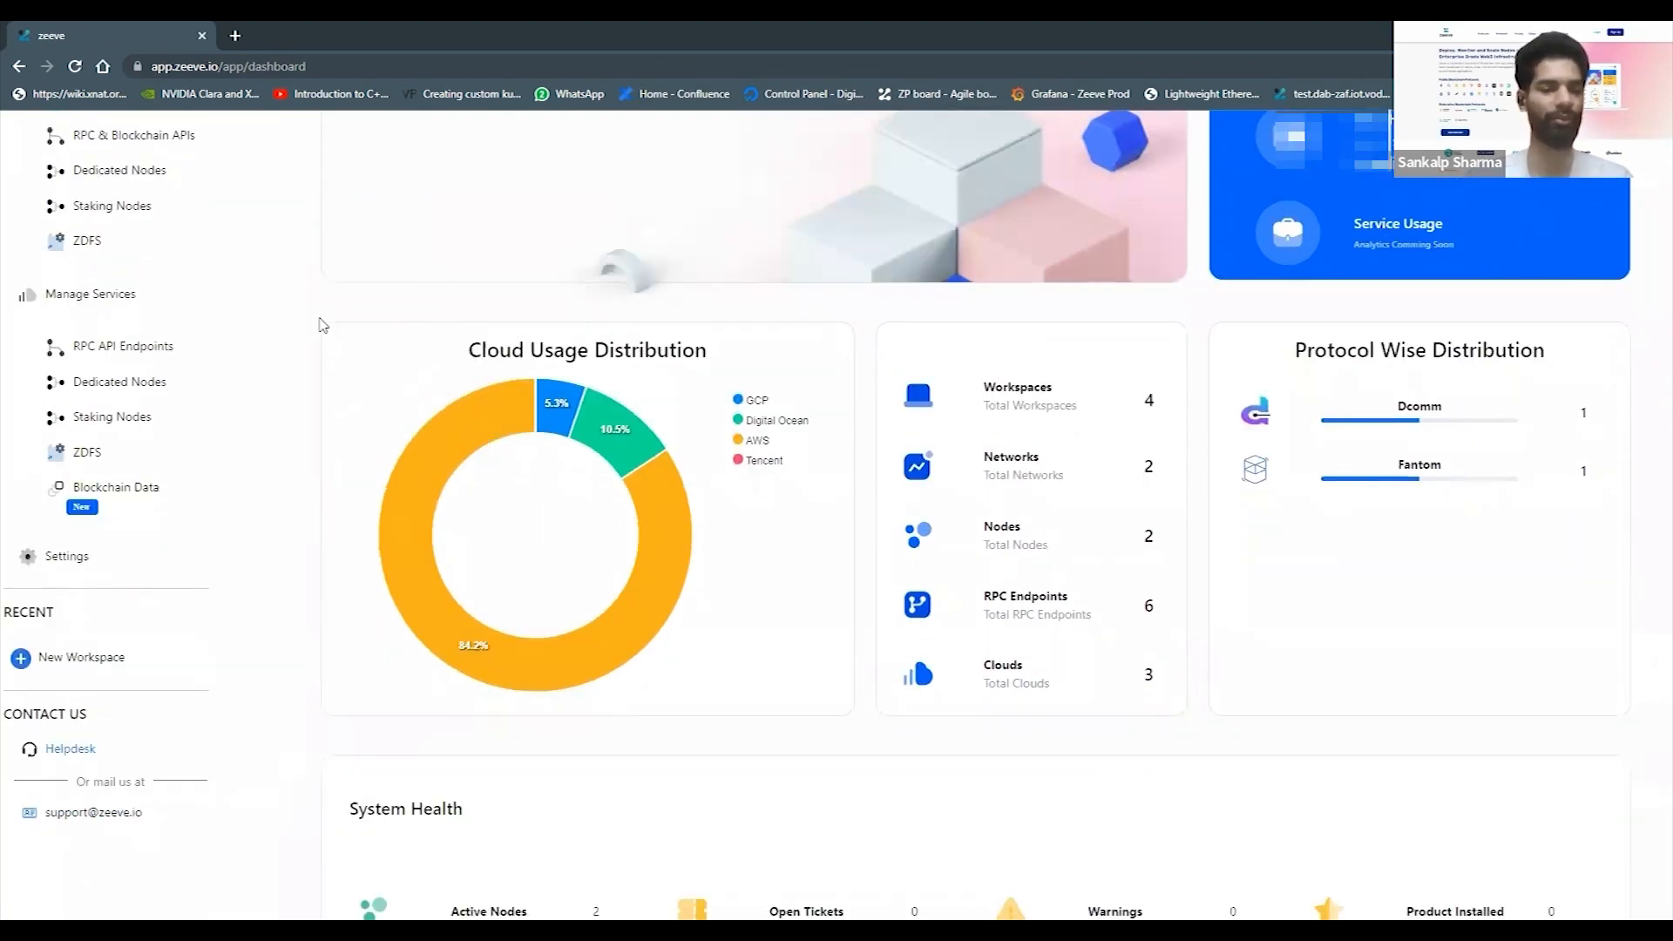
scroll(320, 325, "down", 3)
scroll(321, 325, "up", 2)
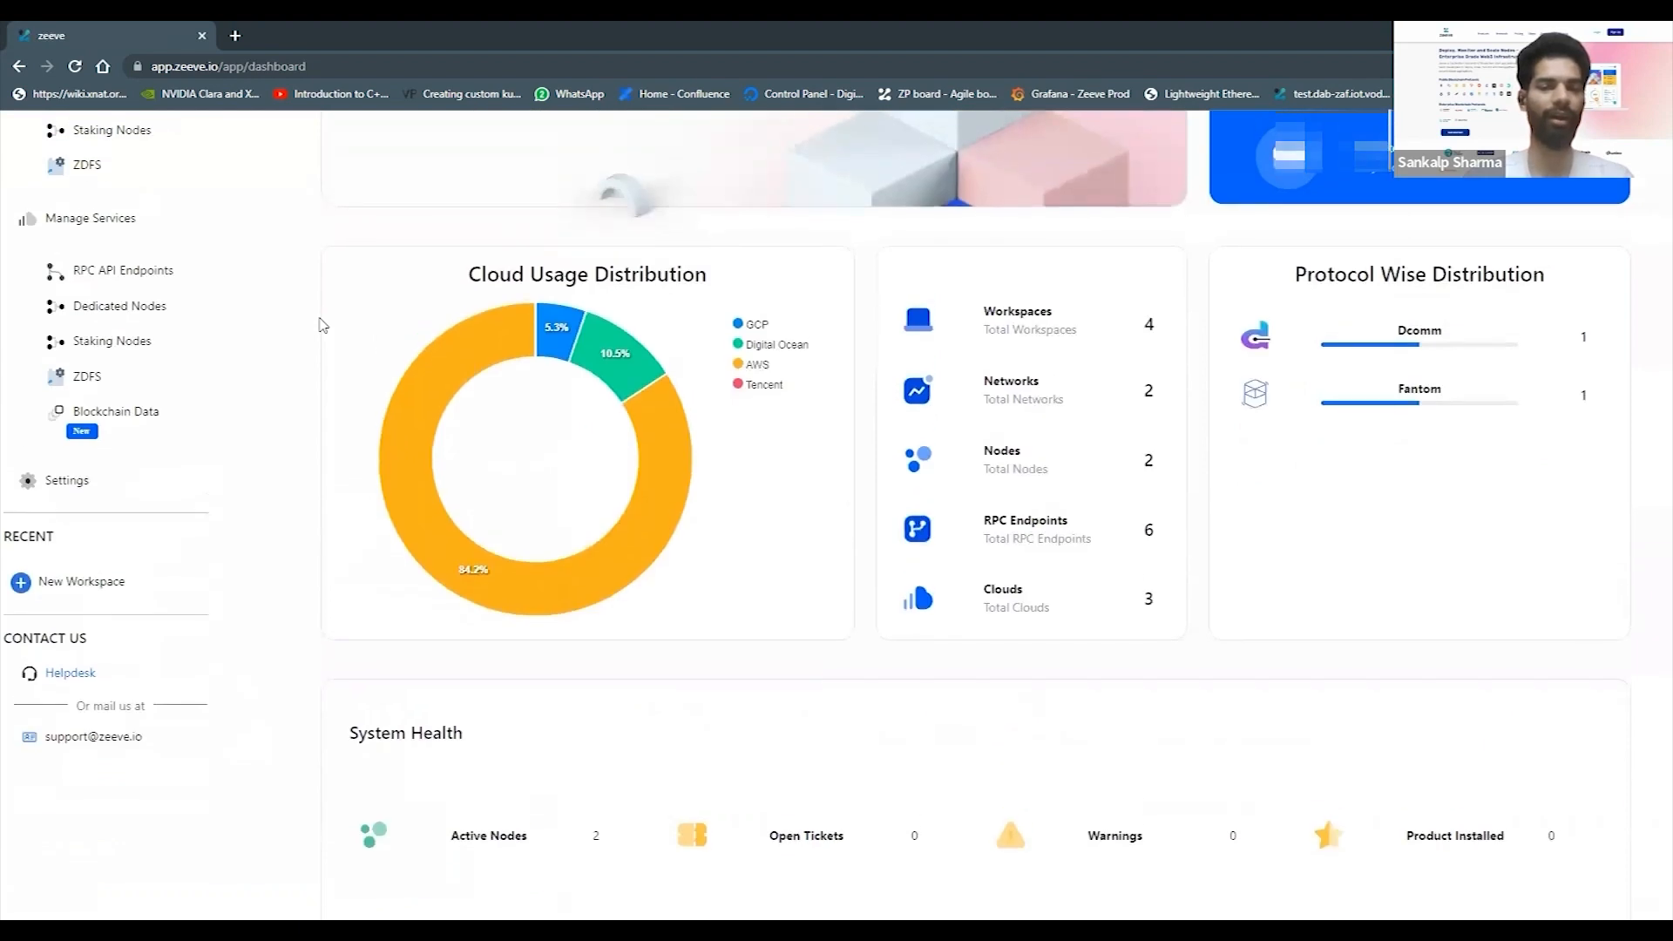
scroll(322, 325, "down", 1)
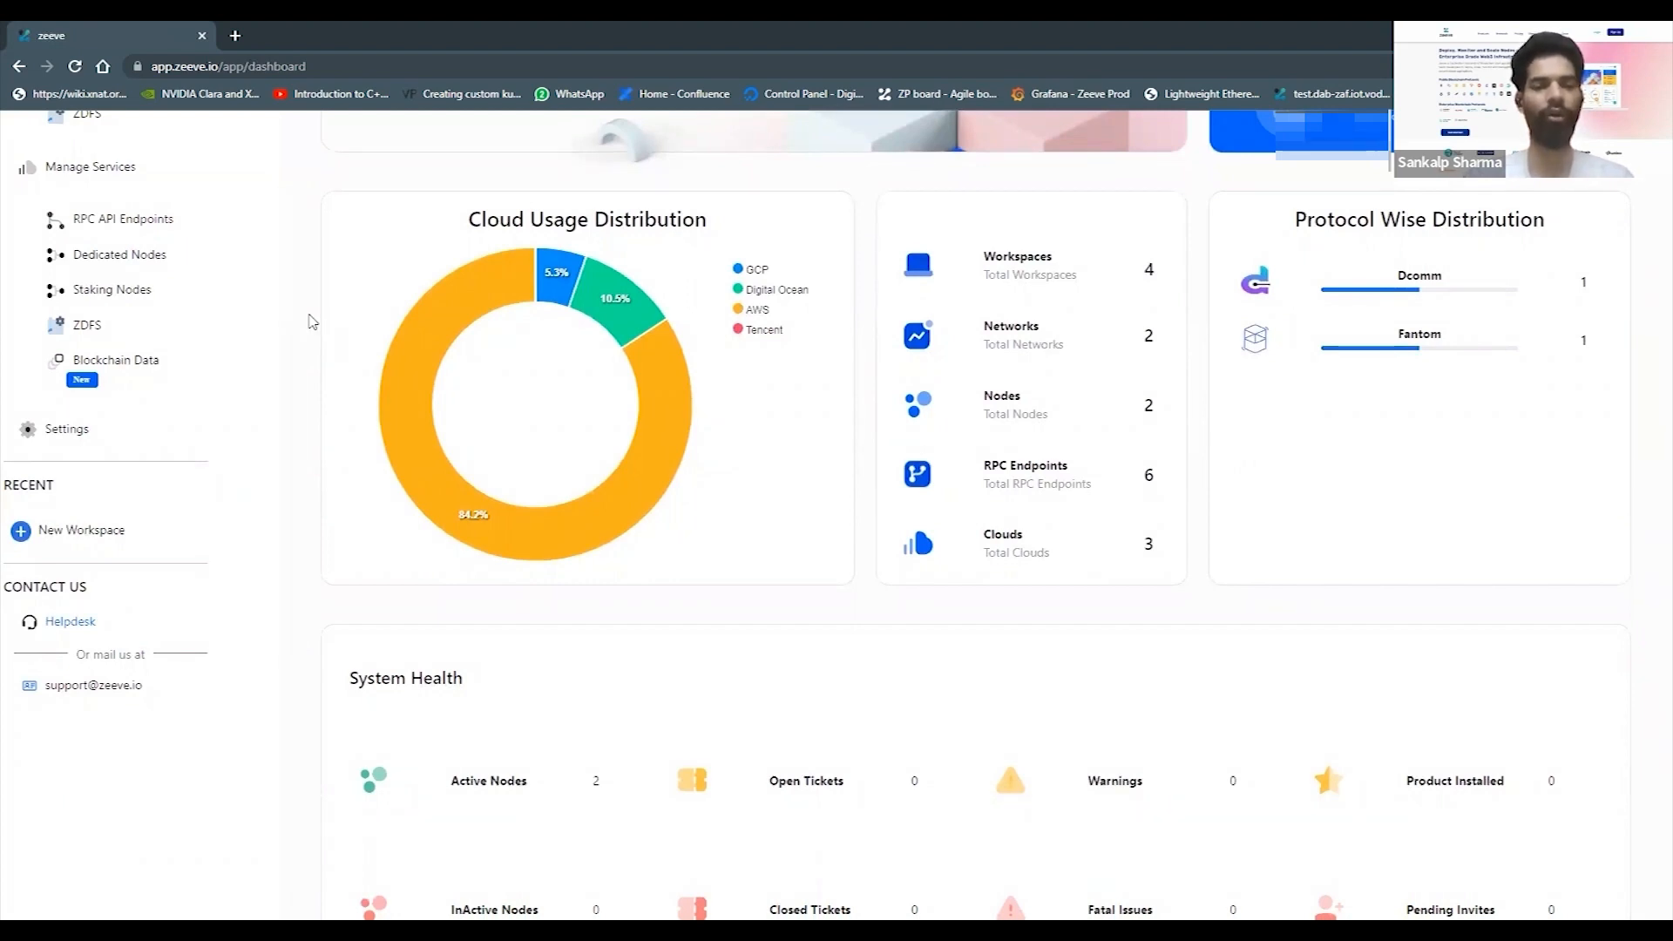
scroll(309, 321, "up", 4)
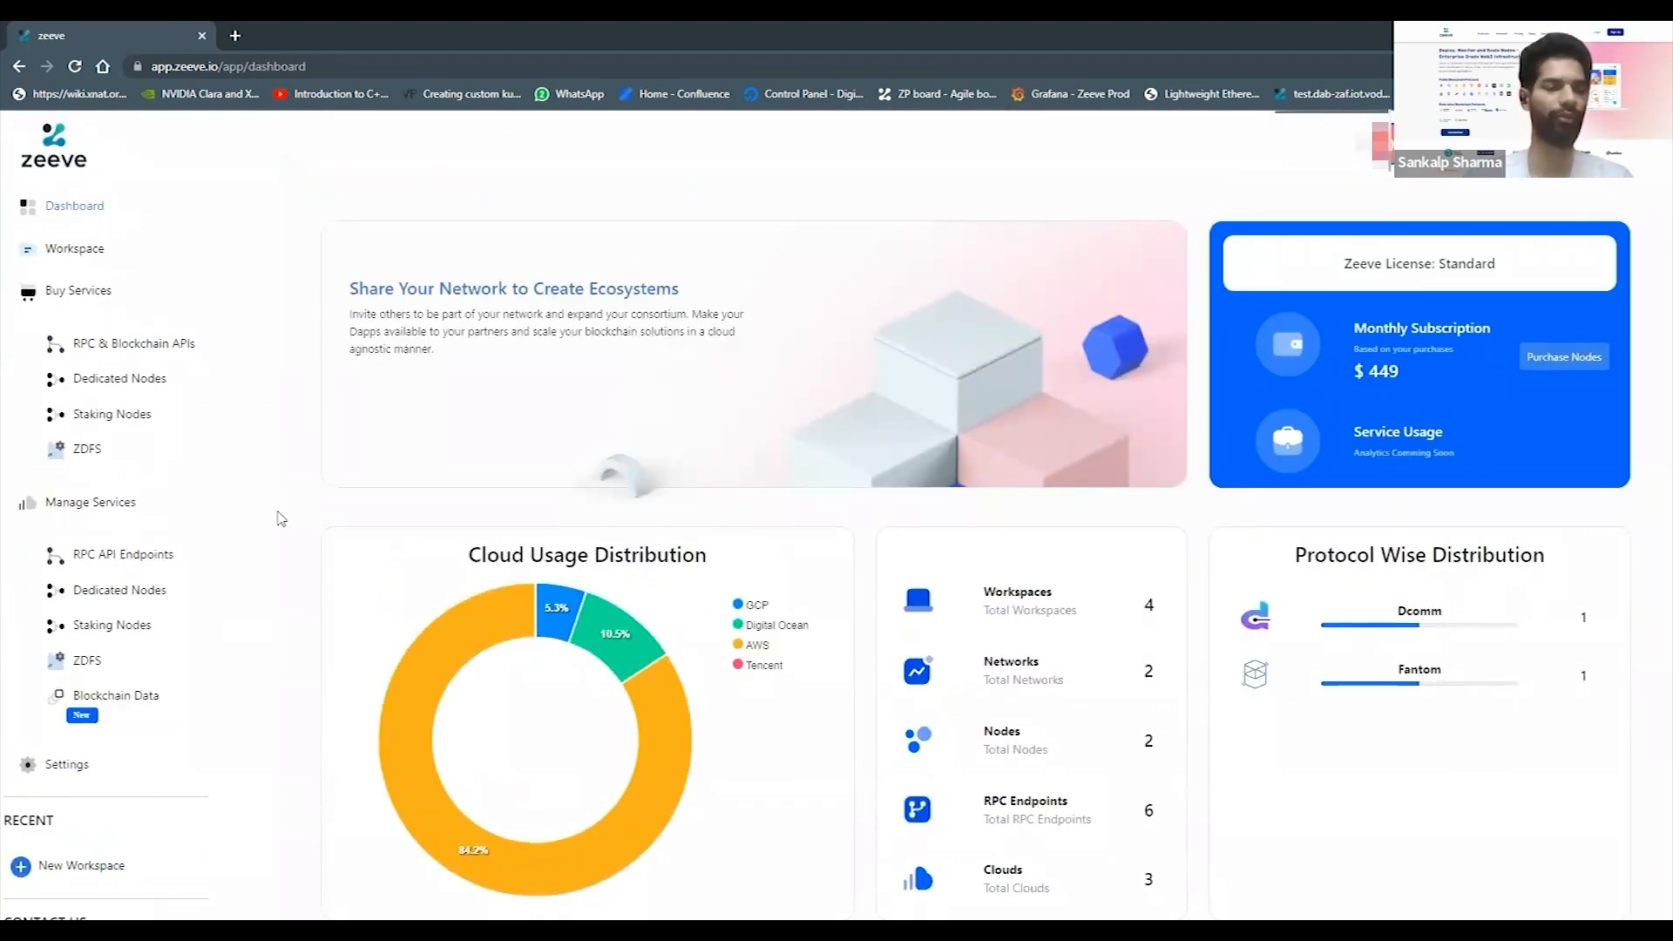
- Open the managed dedicated nodes and start adding a network to show the available protocol subscriptions
left_click(128, 598)
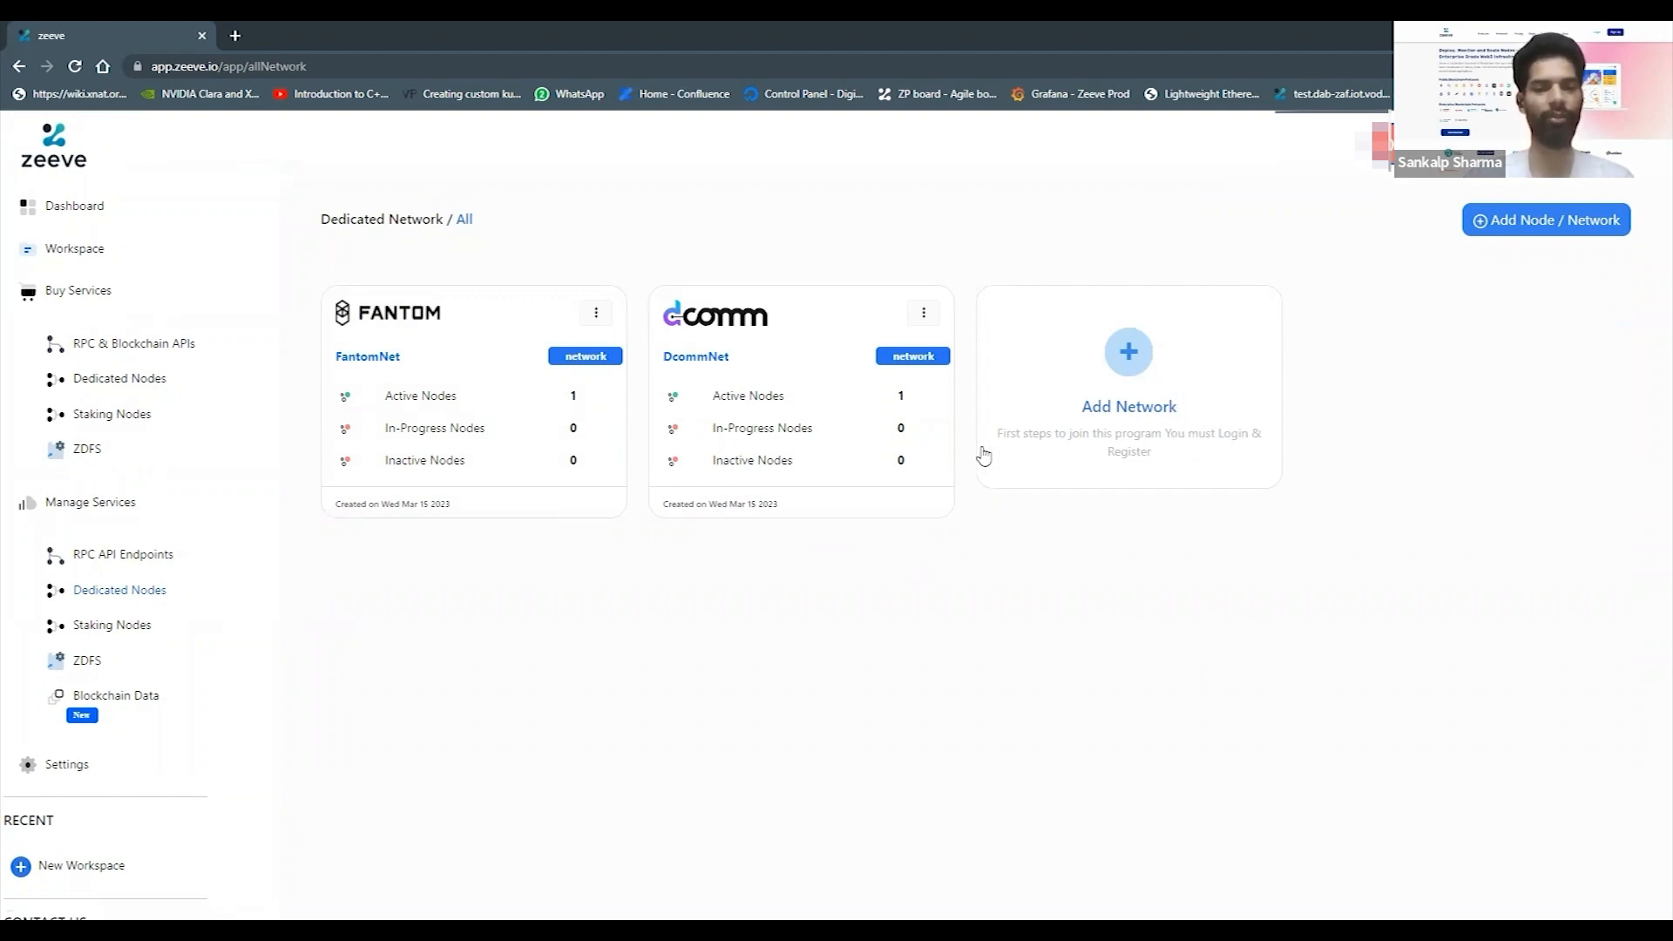
left_click(1130, 351)
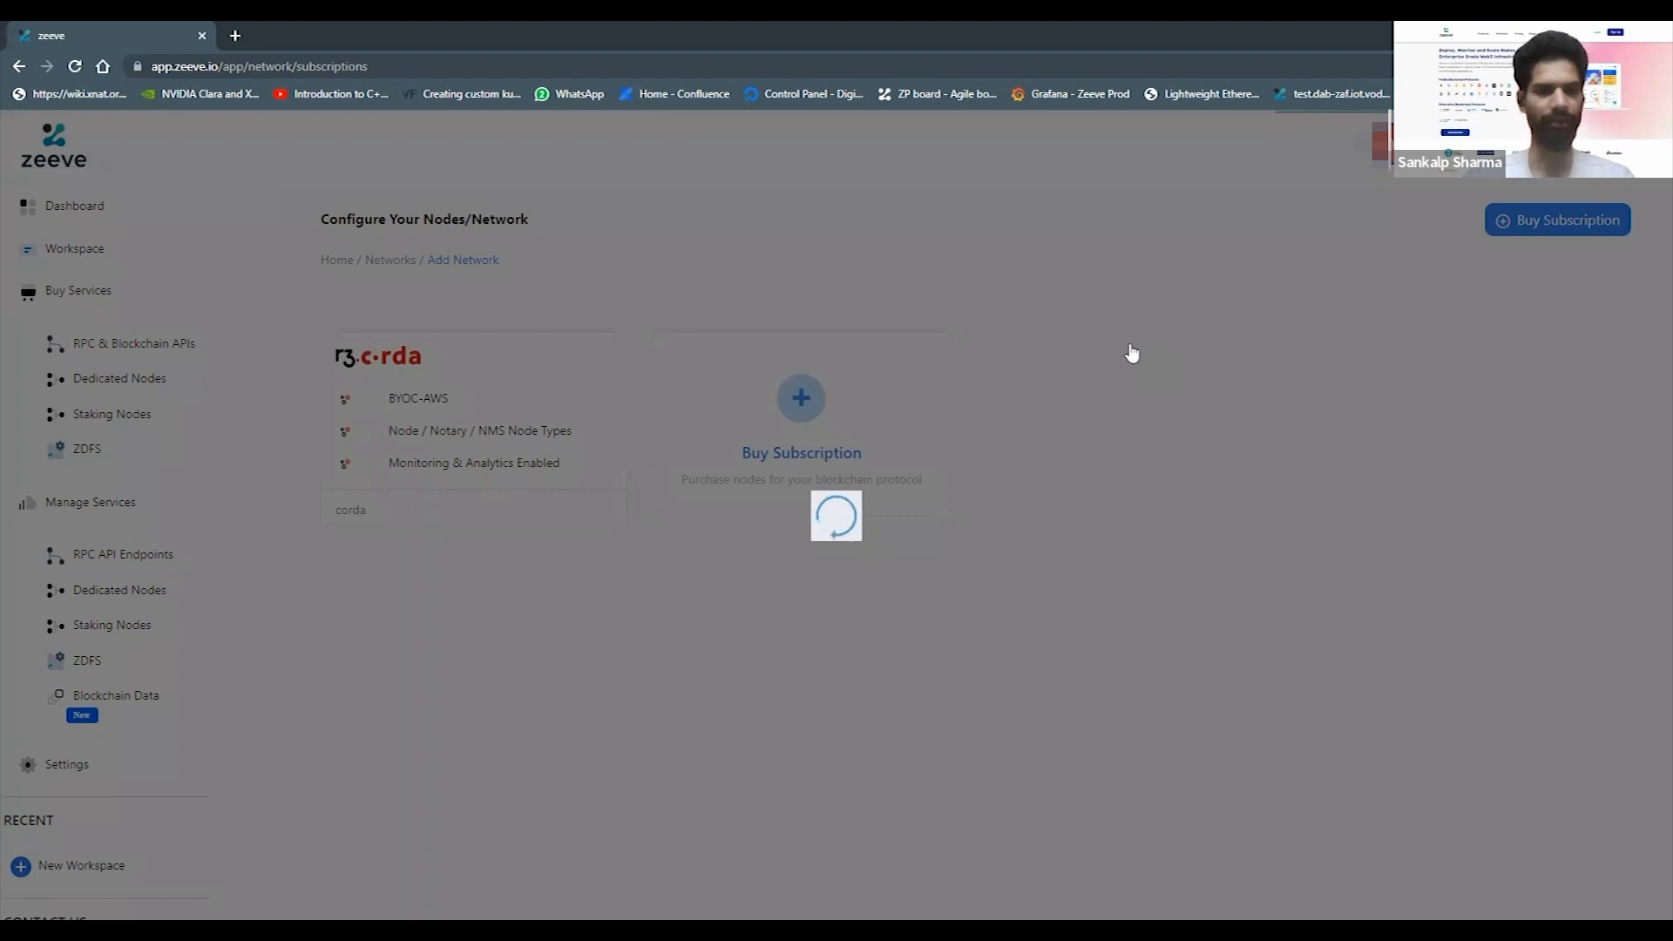
scroll(961, 542, "down", 1)
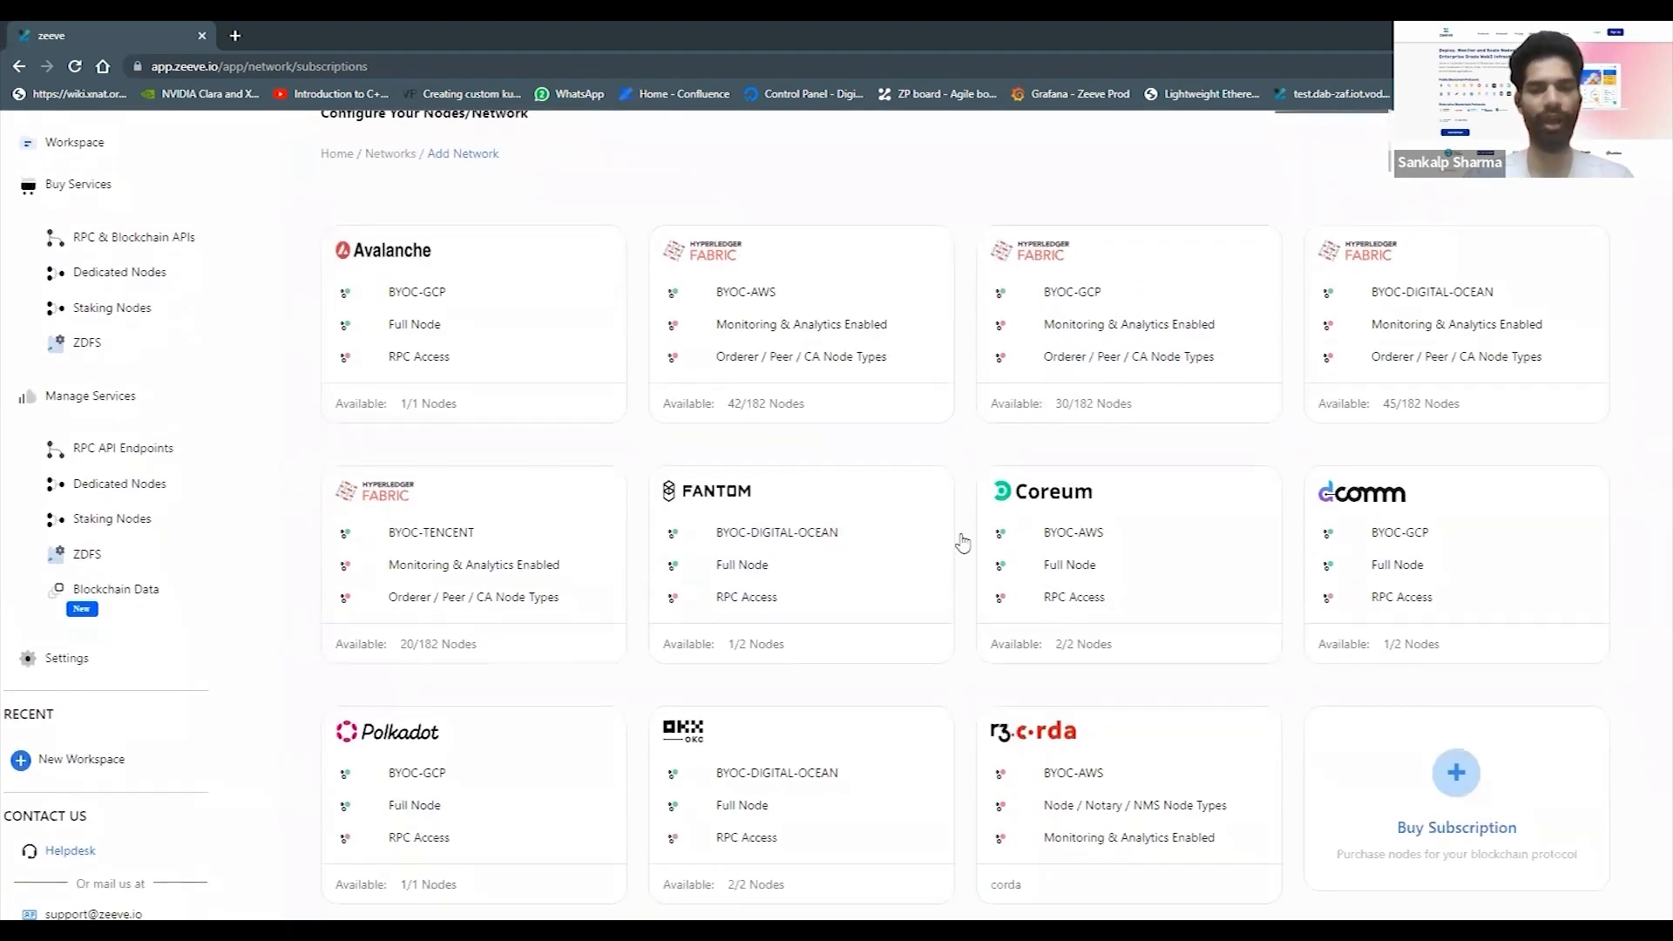
scroll(1046, 523, "down", 1)
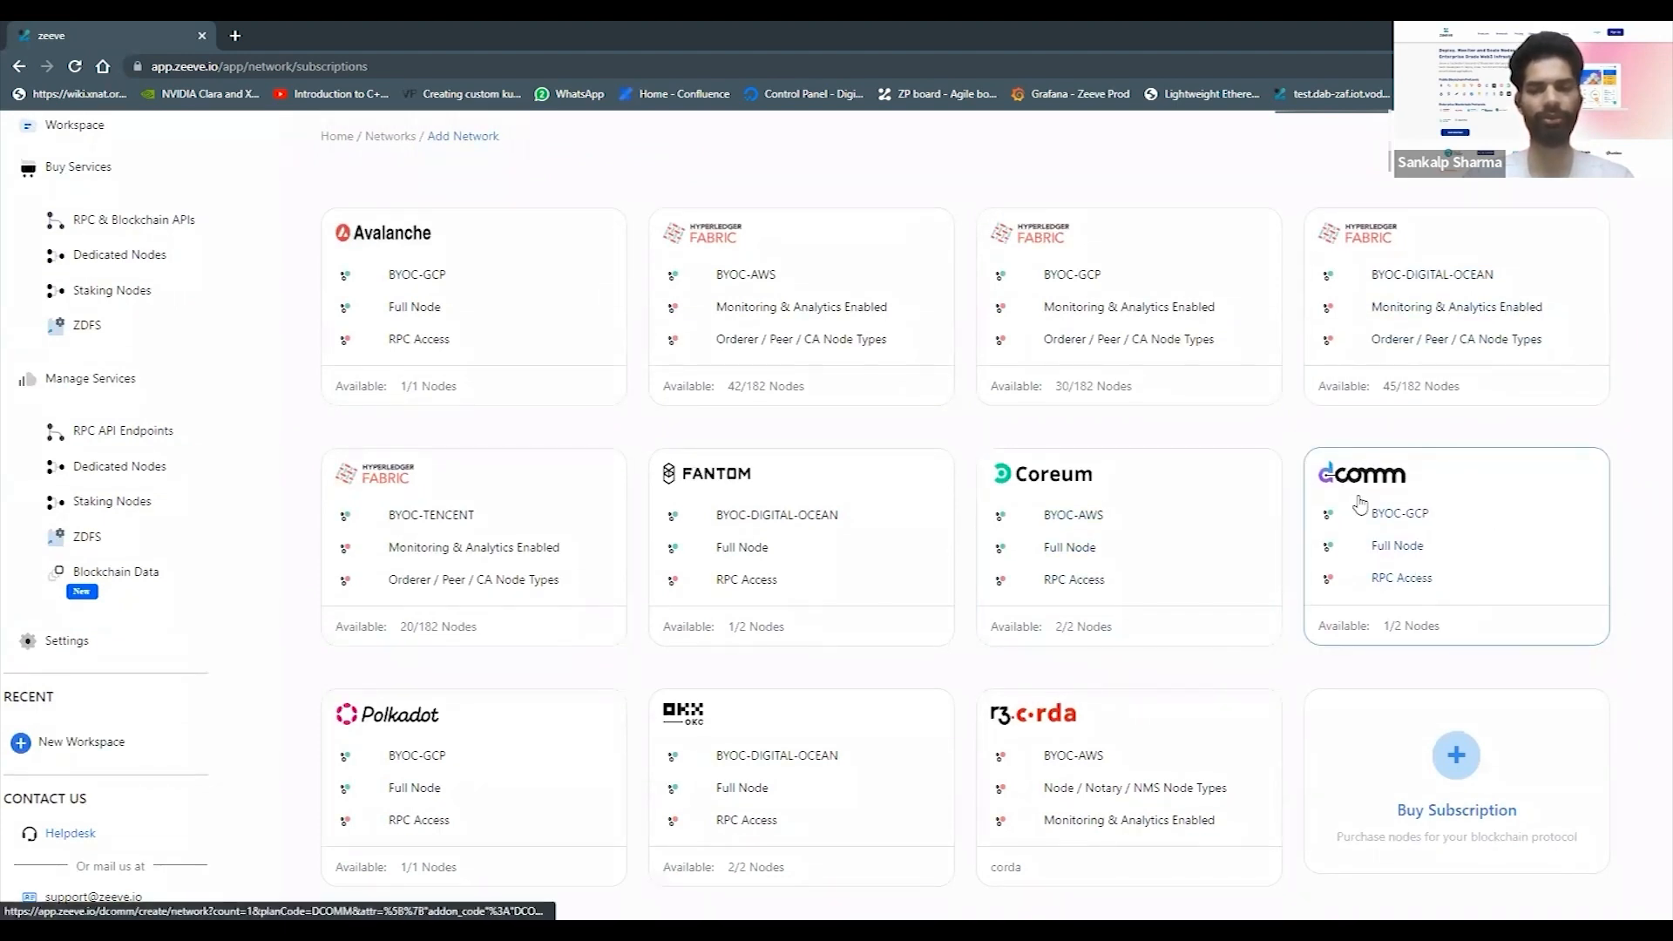
- Start buying a new subscription and open Dcomm's dedicated node options from the public protocols in the marketplace
left_click(1461, 752)
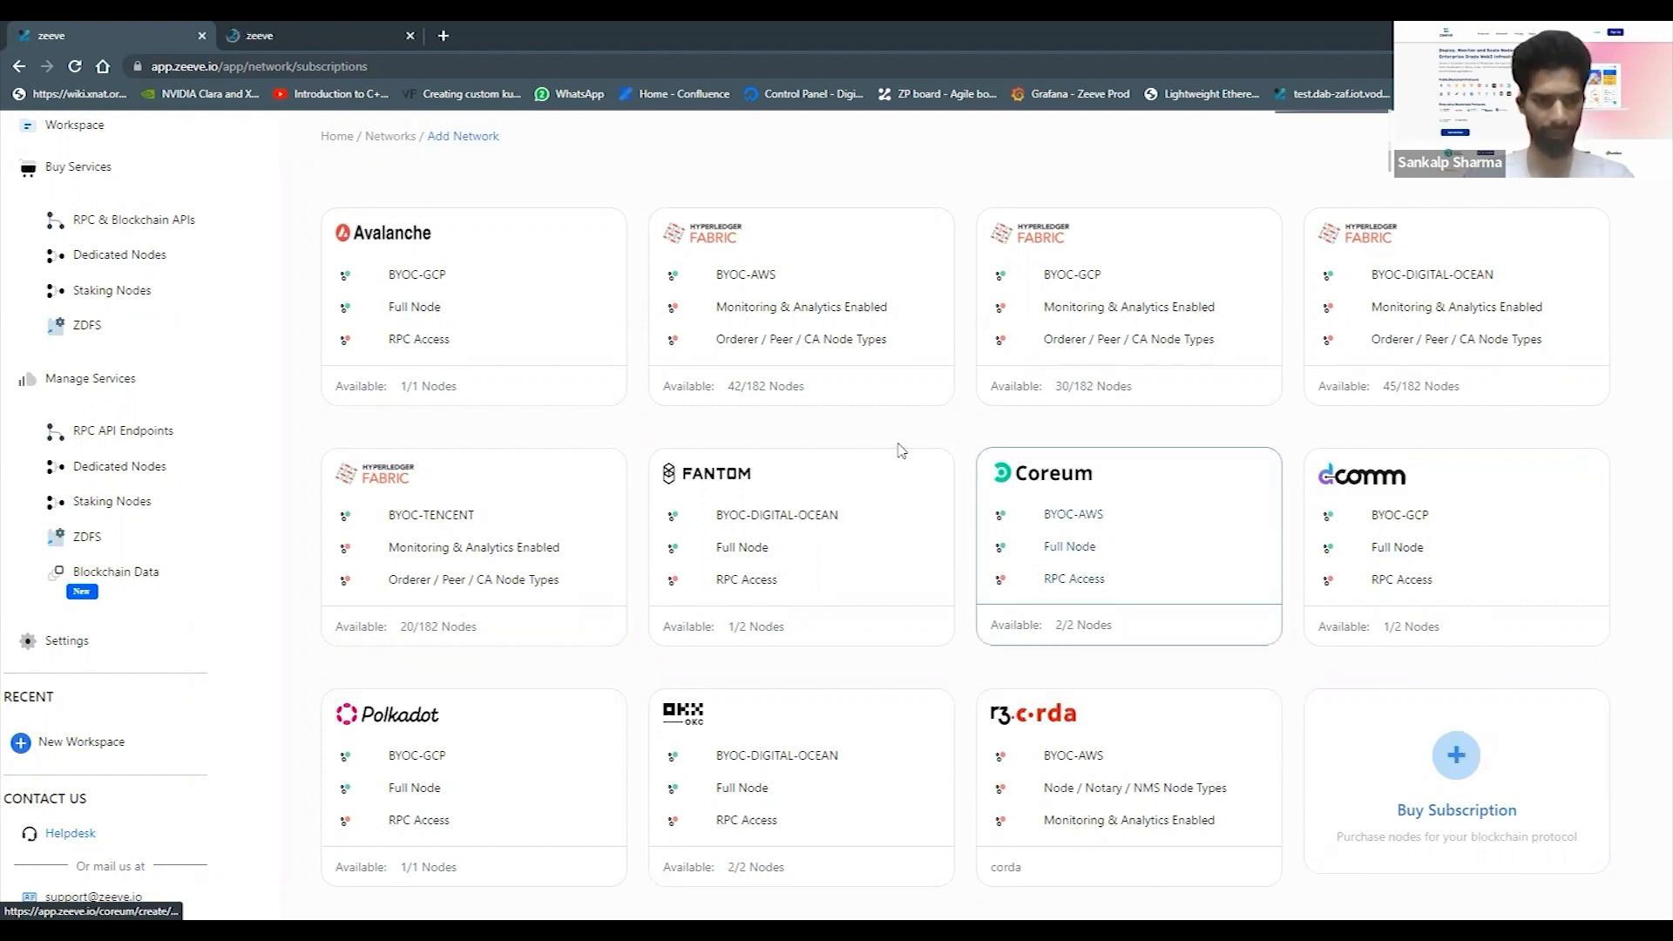
left_click(272, 28)
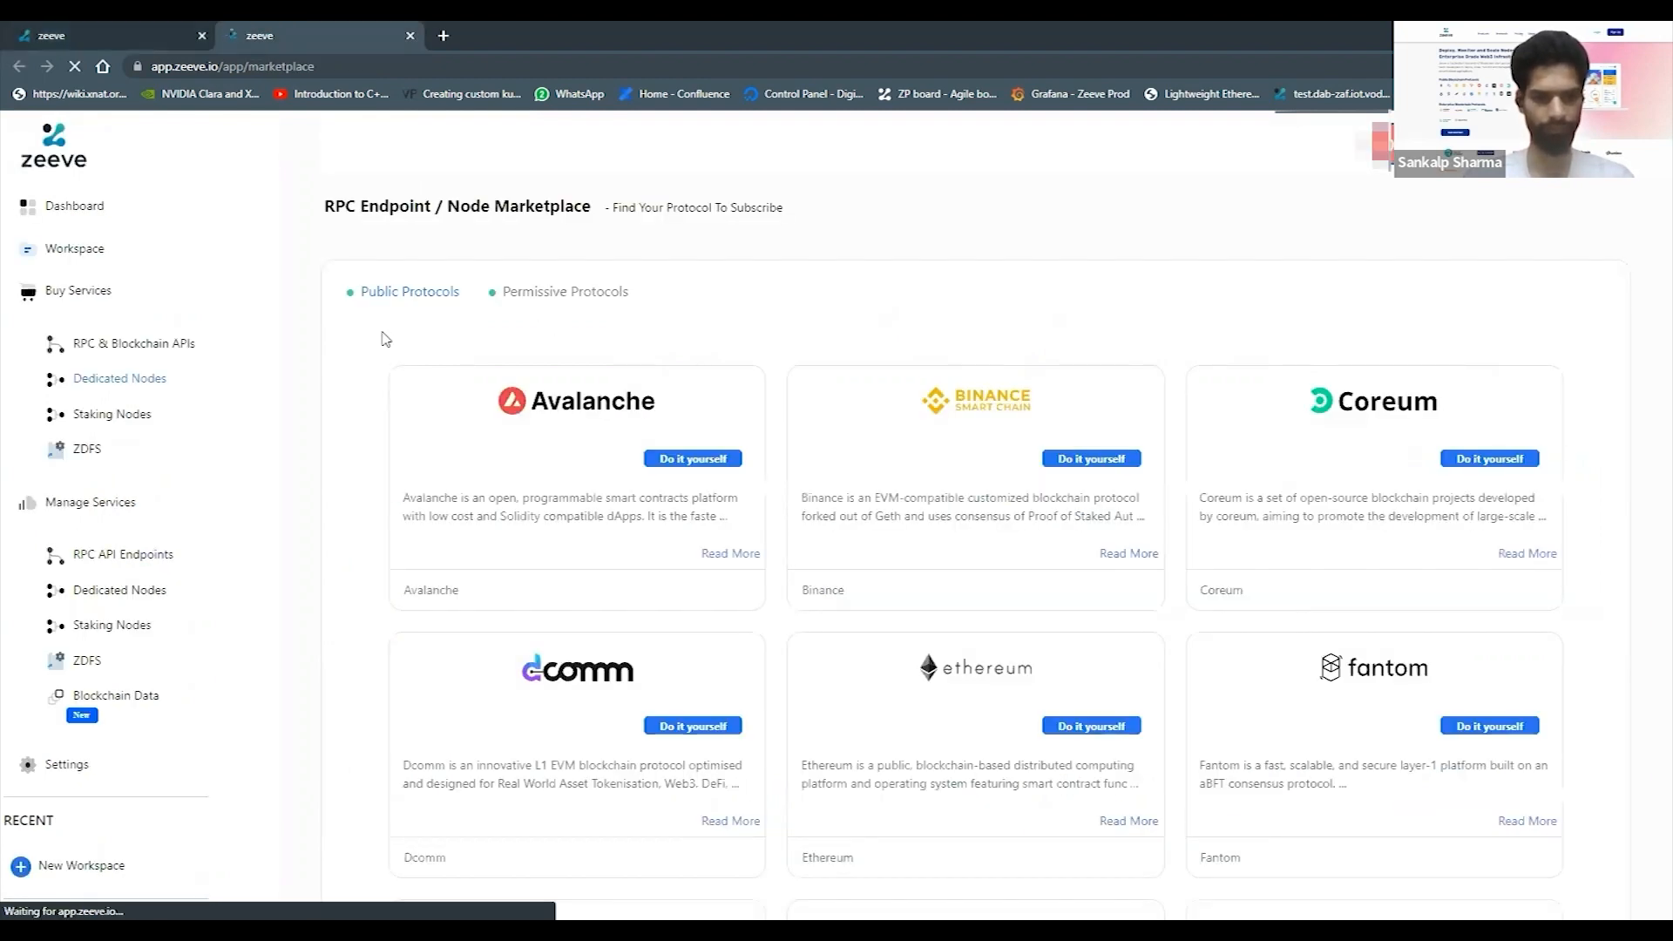
scroll(353, 391, "down", 2)
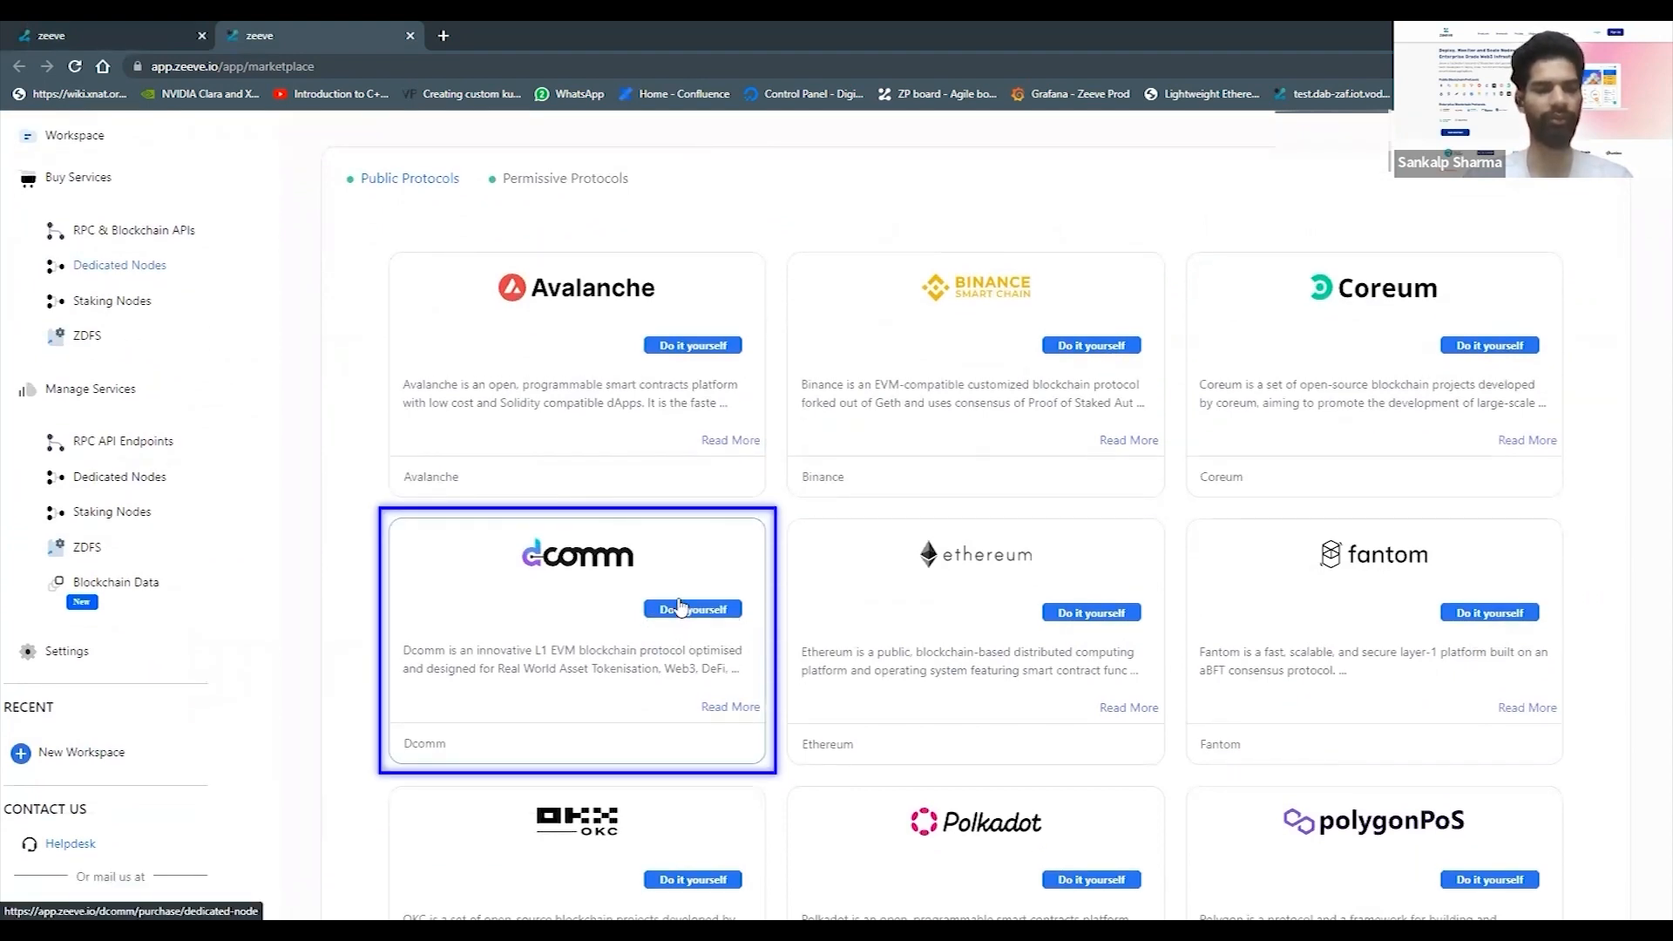
left_click(688, 576)
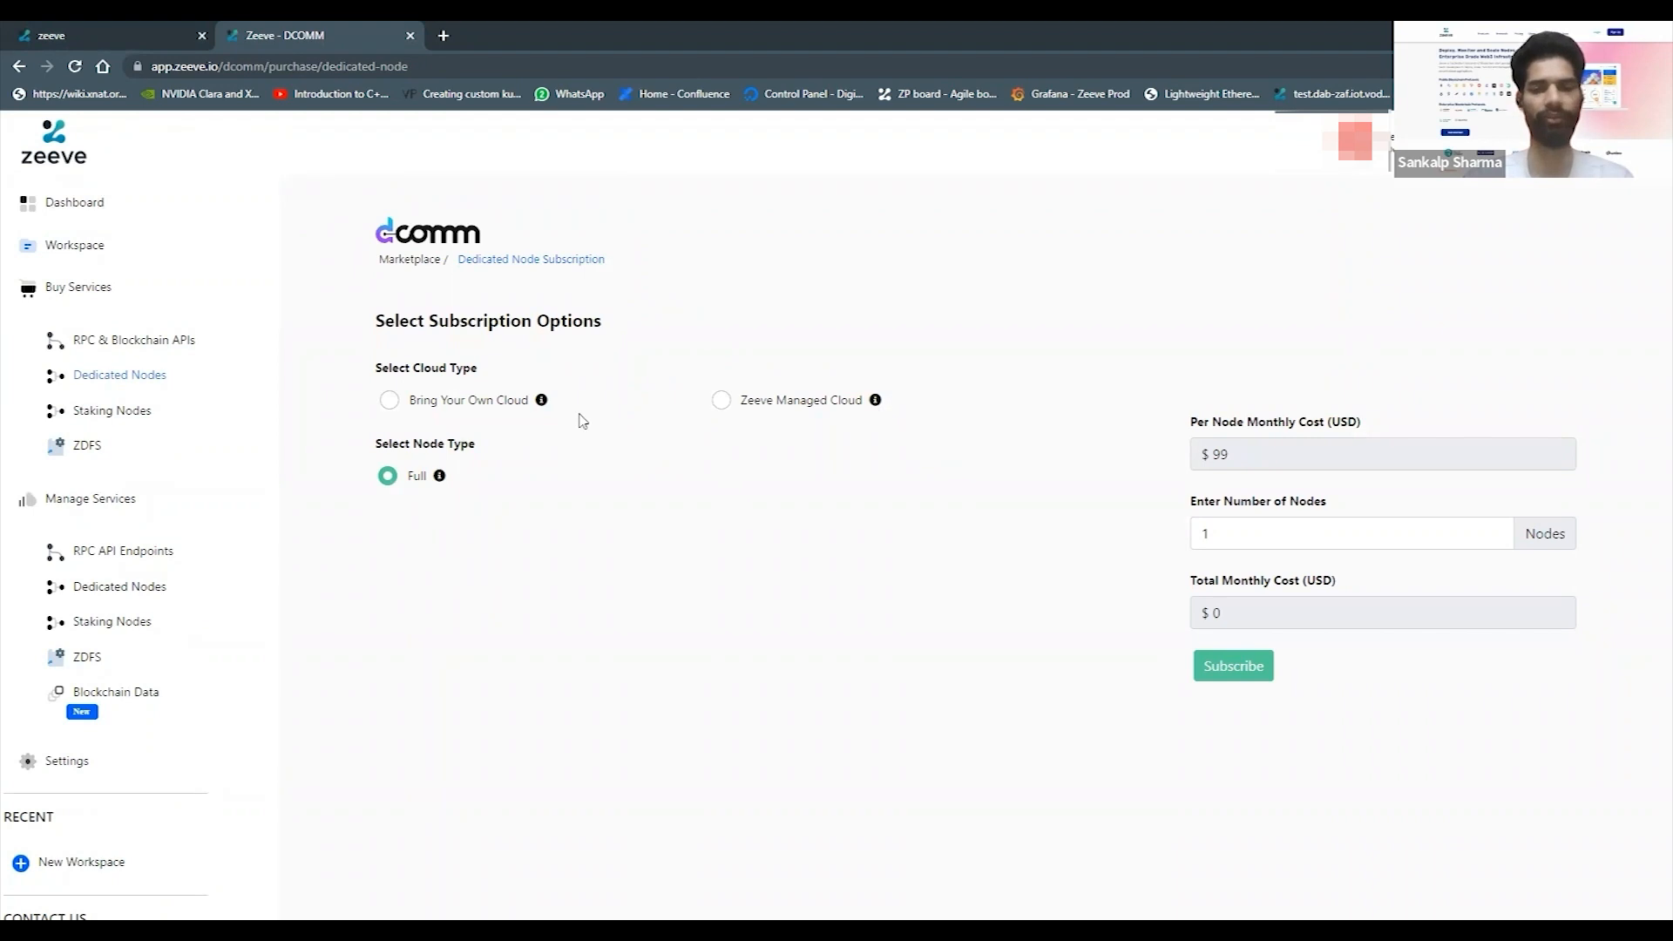
- Try the Bring Your Own Cloud option, and choose Zeeve Managed Cloud for one full Dcomm node
left_click(469, 408)
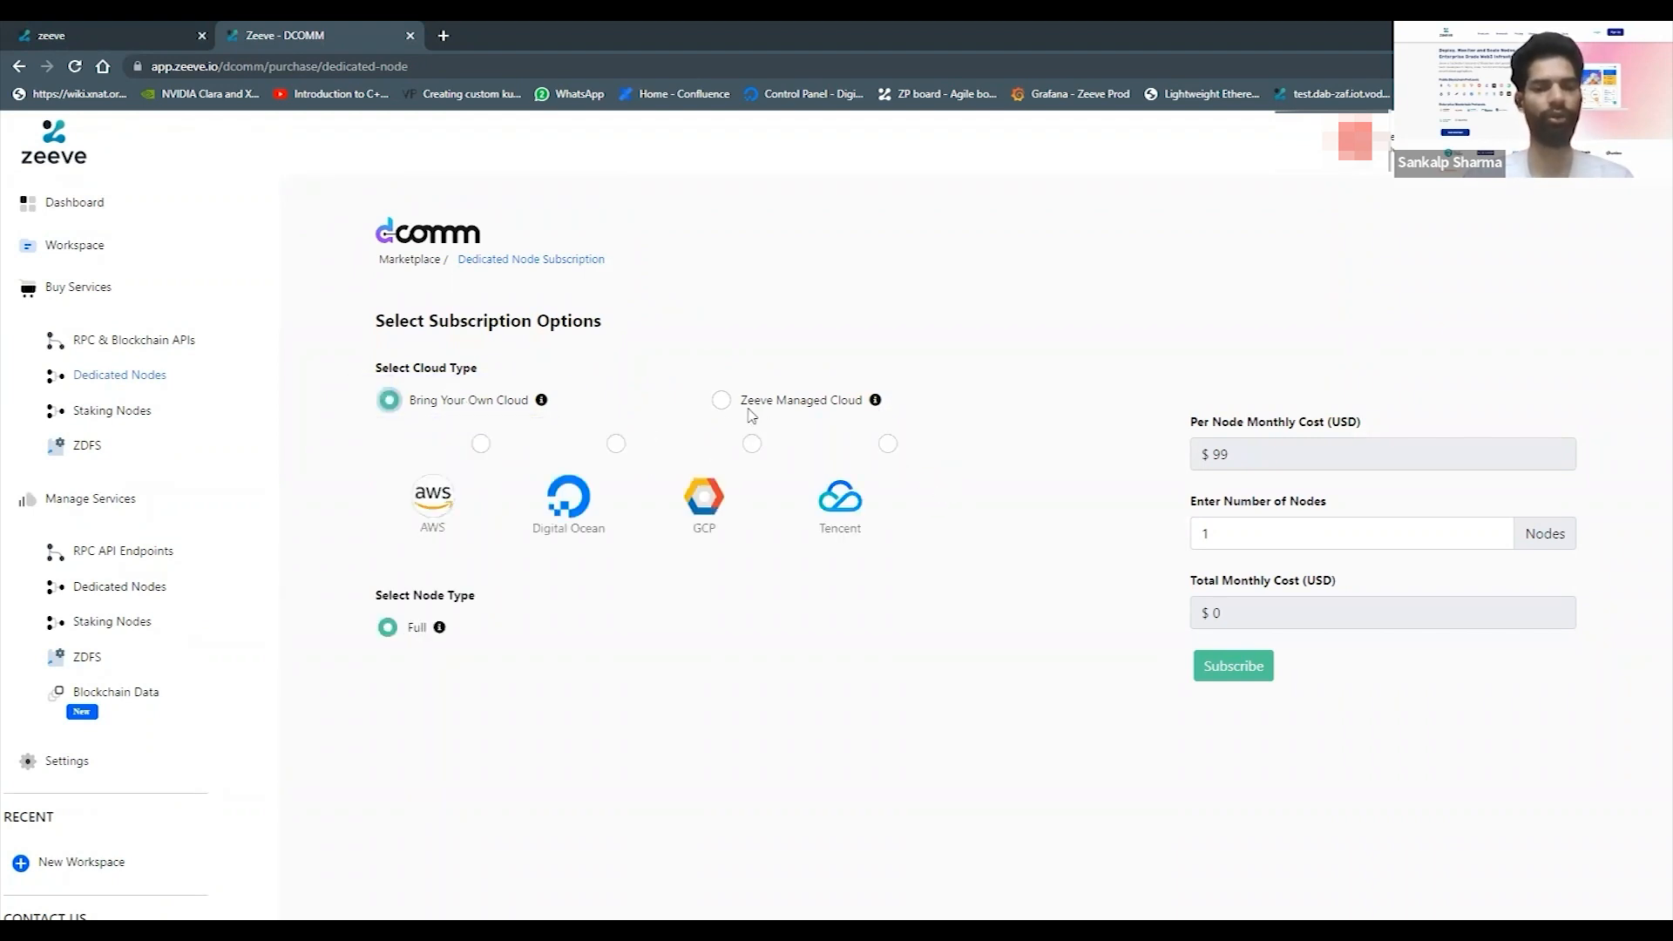
left_click(719, 403)
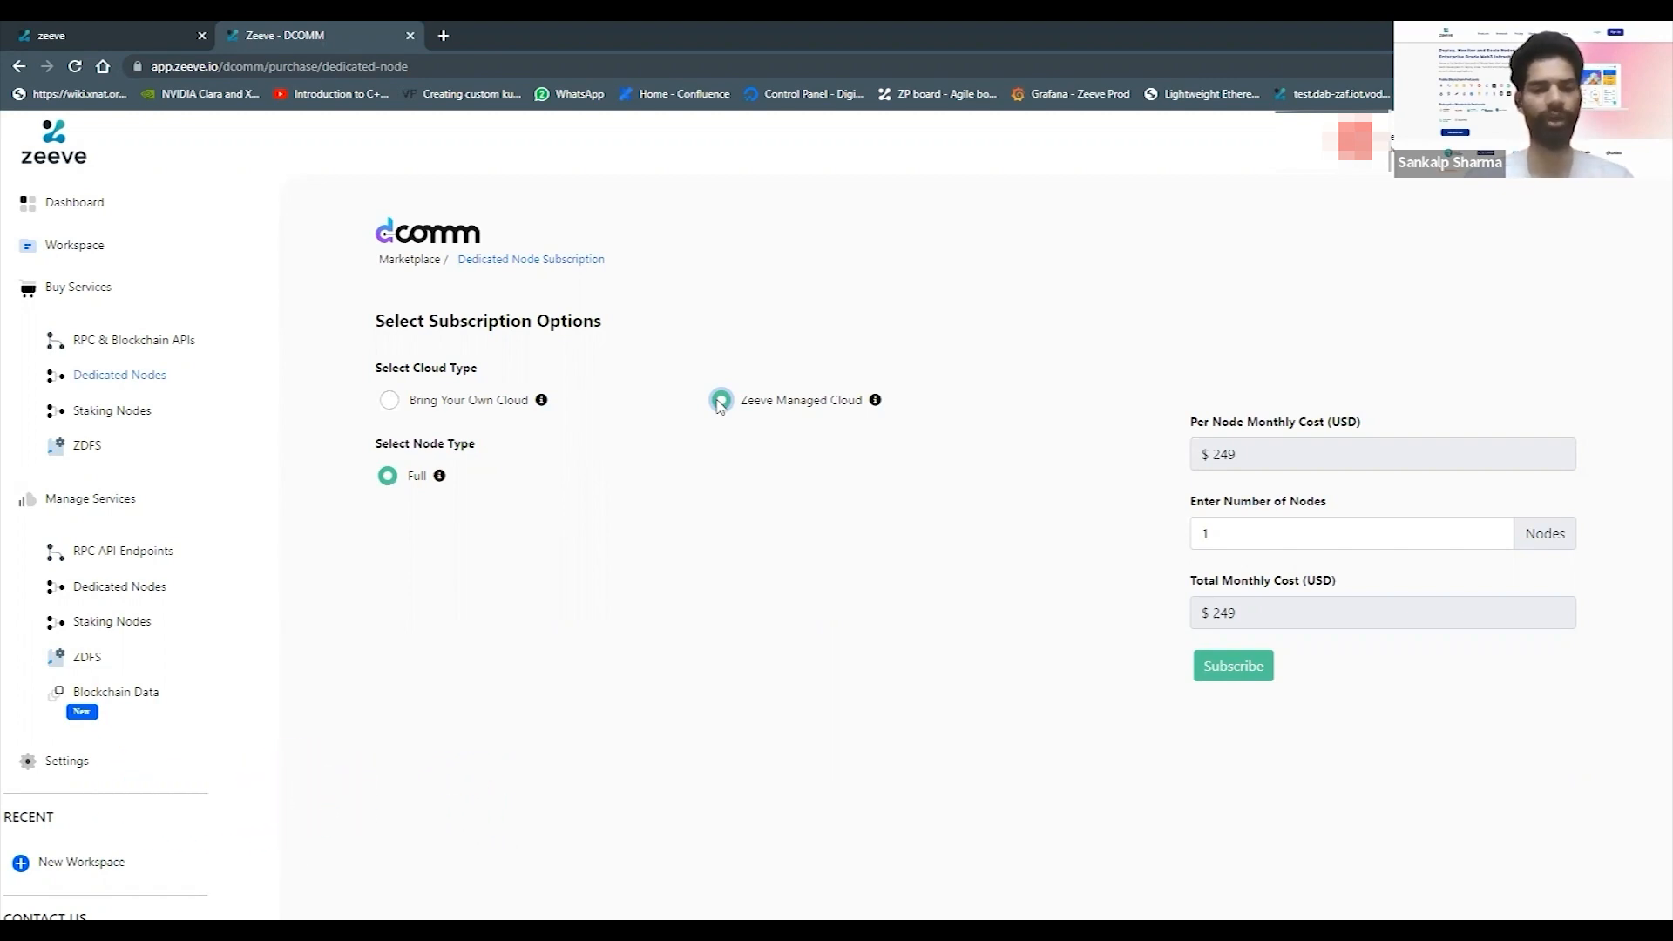
scroll(1082, 474, "down", 1)
scroll(1082, 475, "up", 1)
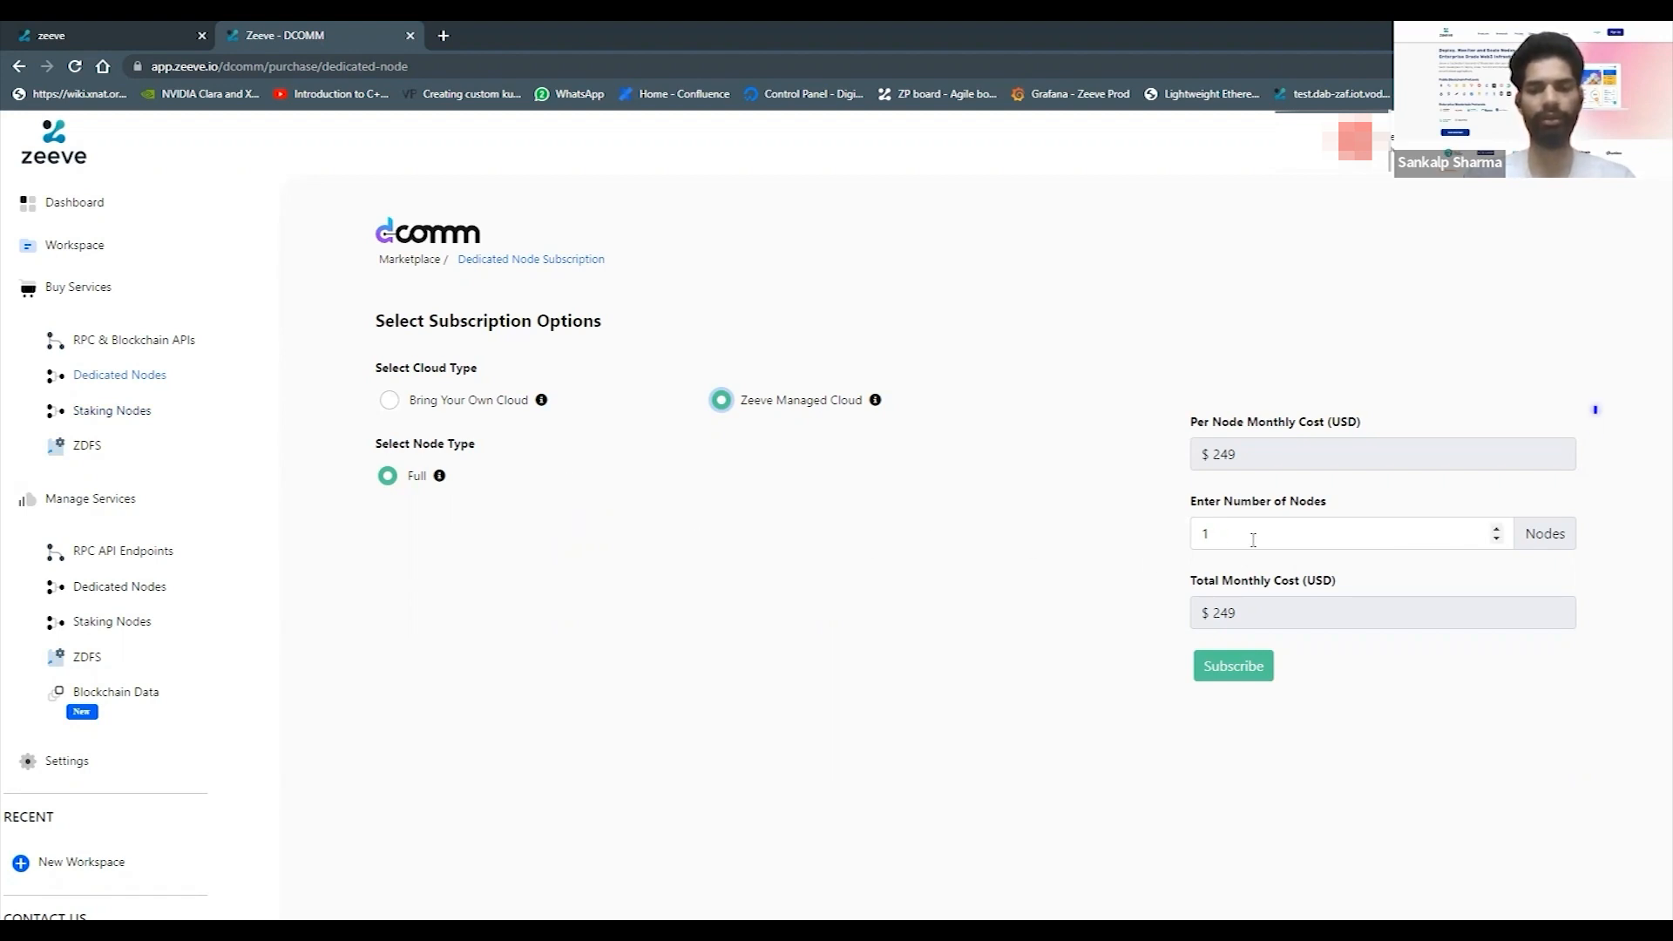
left_click_drag(1213, 532, 1197, 531)
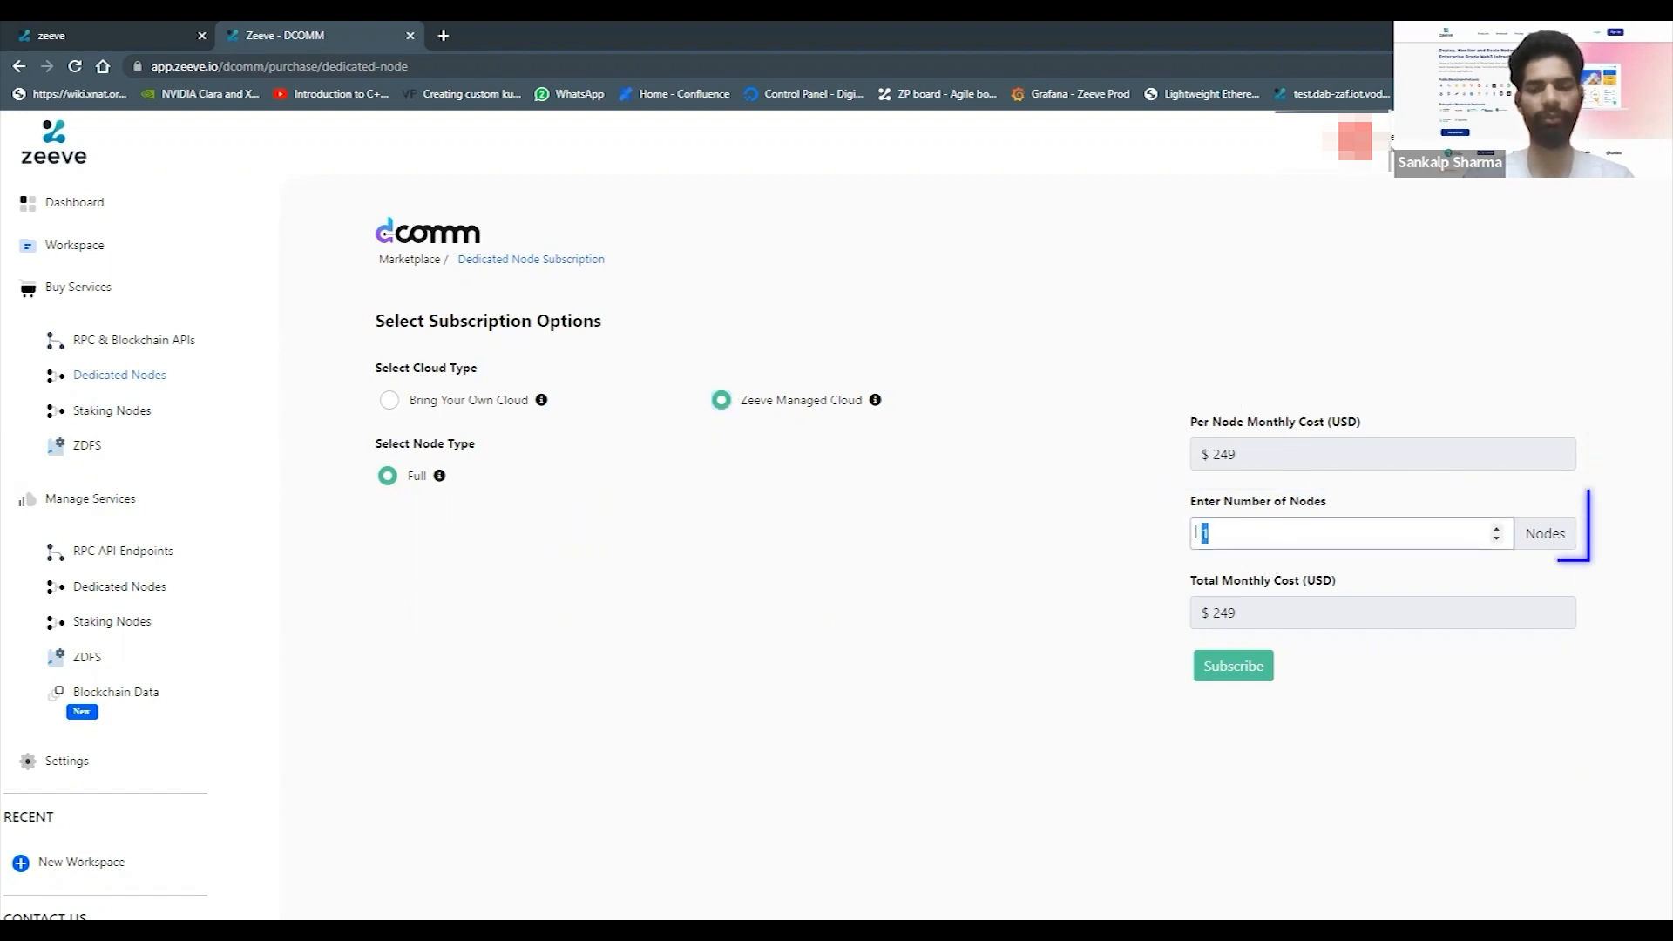
left_click(1080, 519)
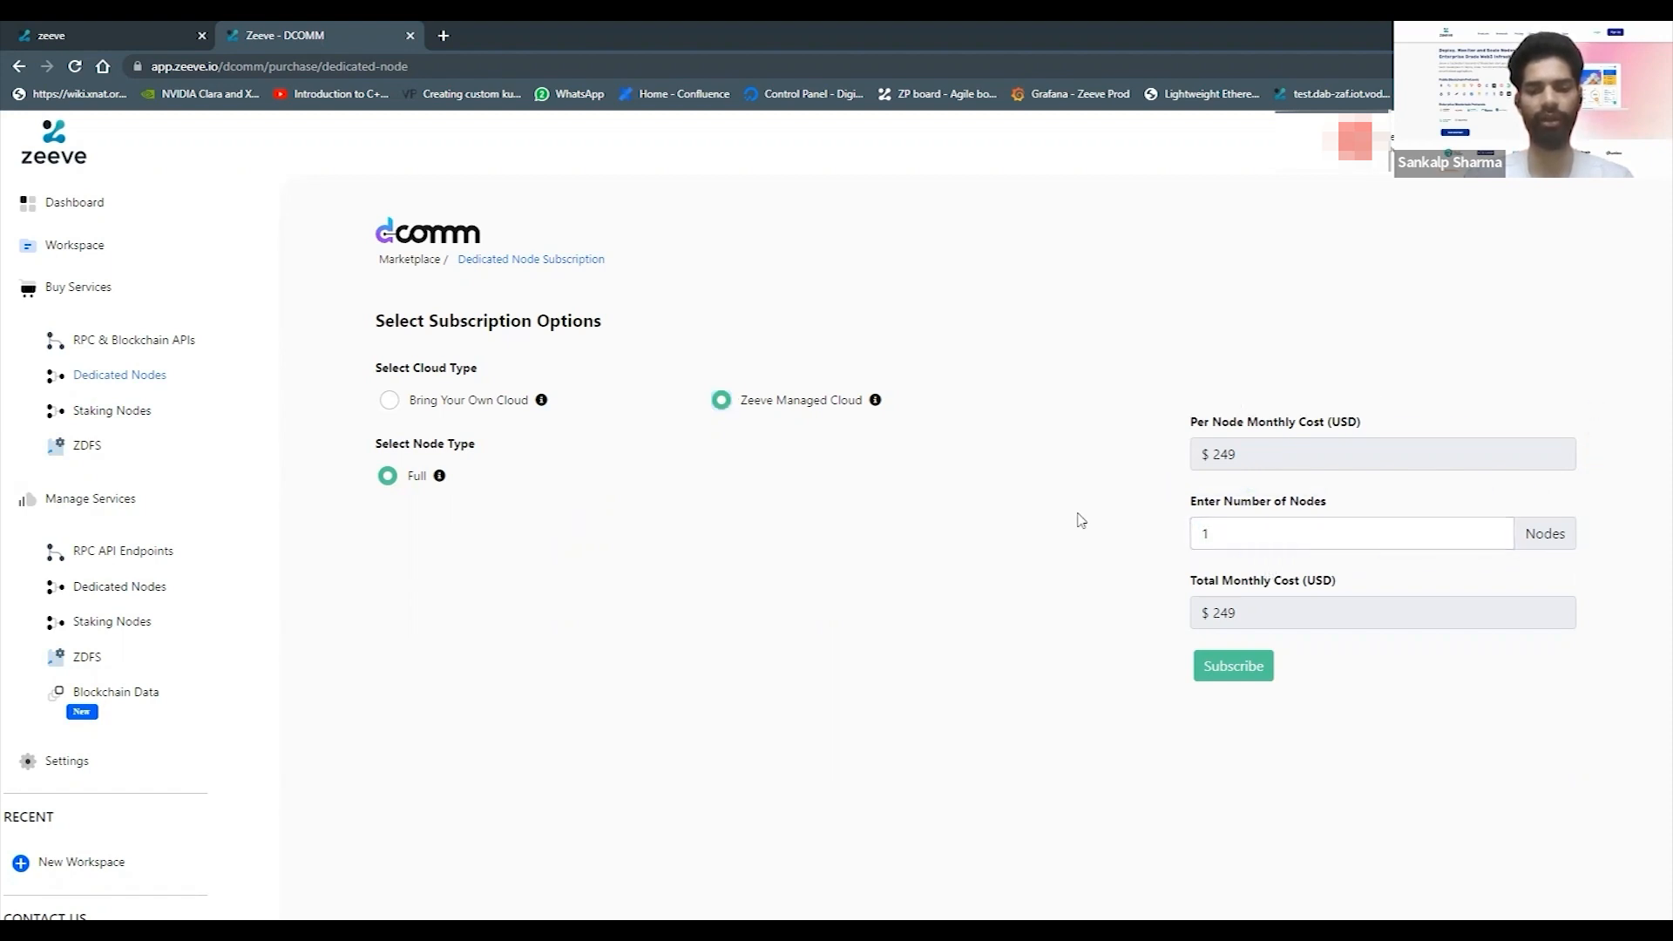
- Take the Dcomm subscription to checkout, review its order summary, and close the checkout page without paying
left_click(1259, 666)
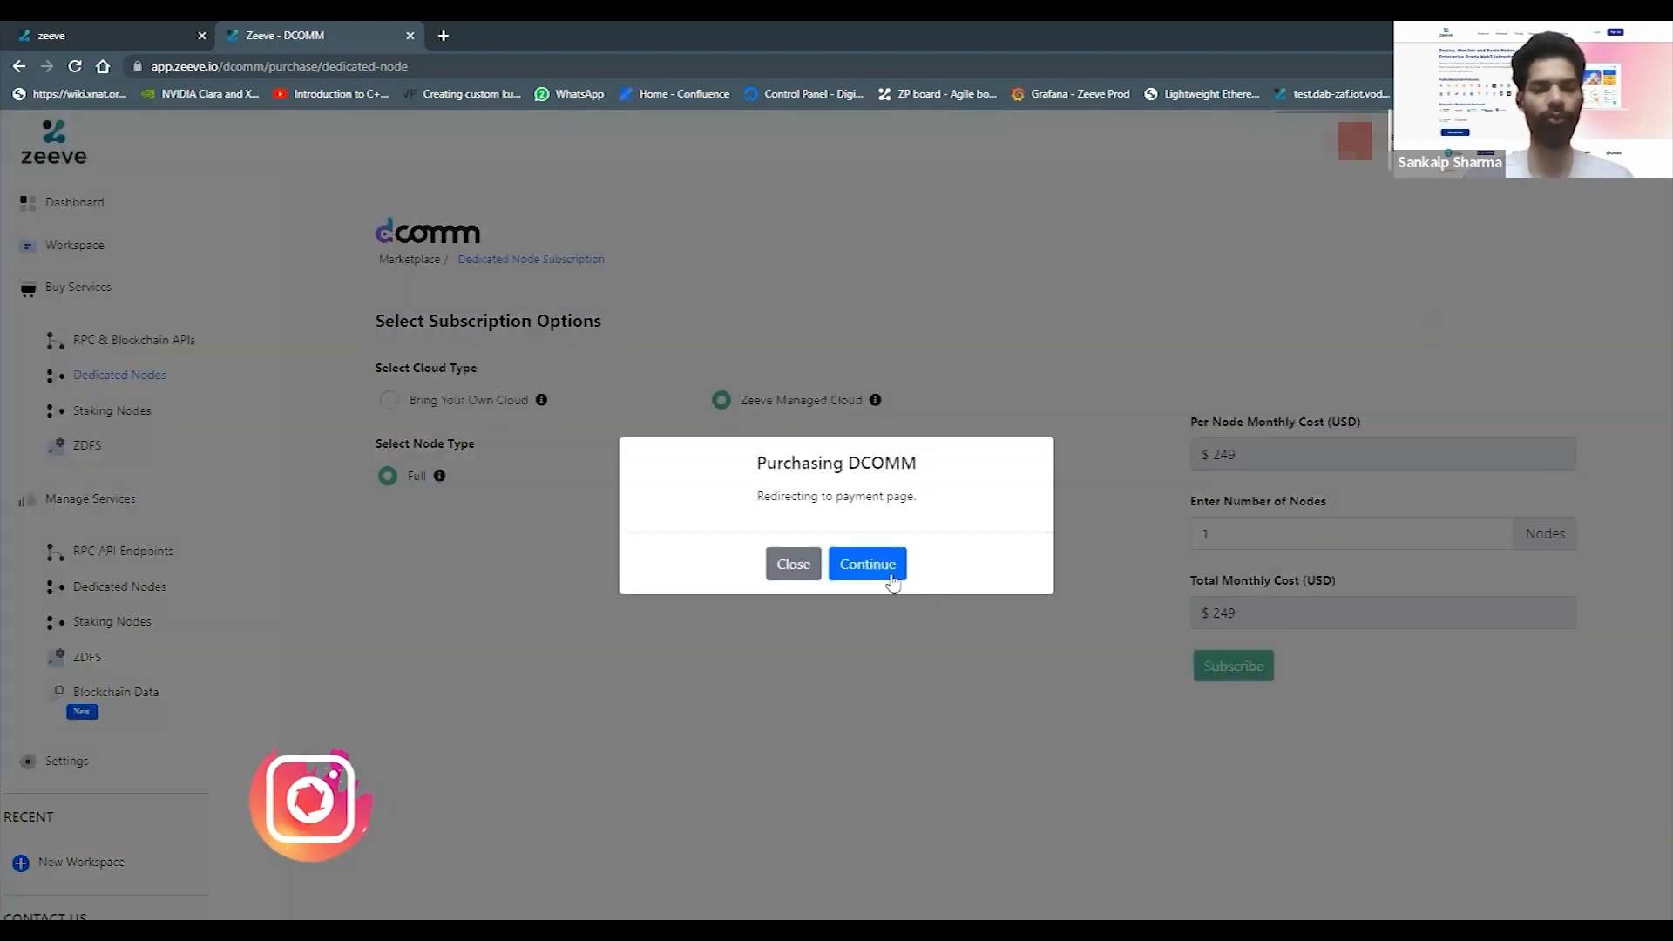
left_click(878, 572)
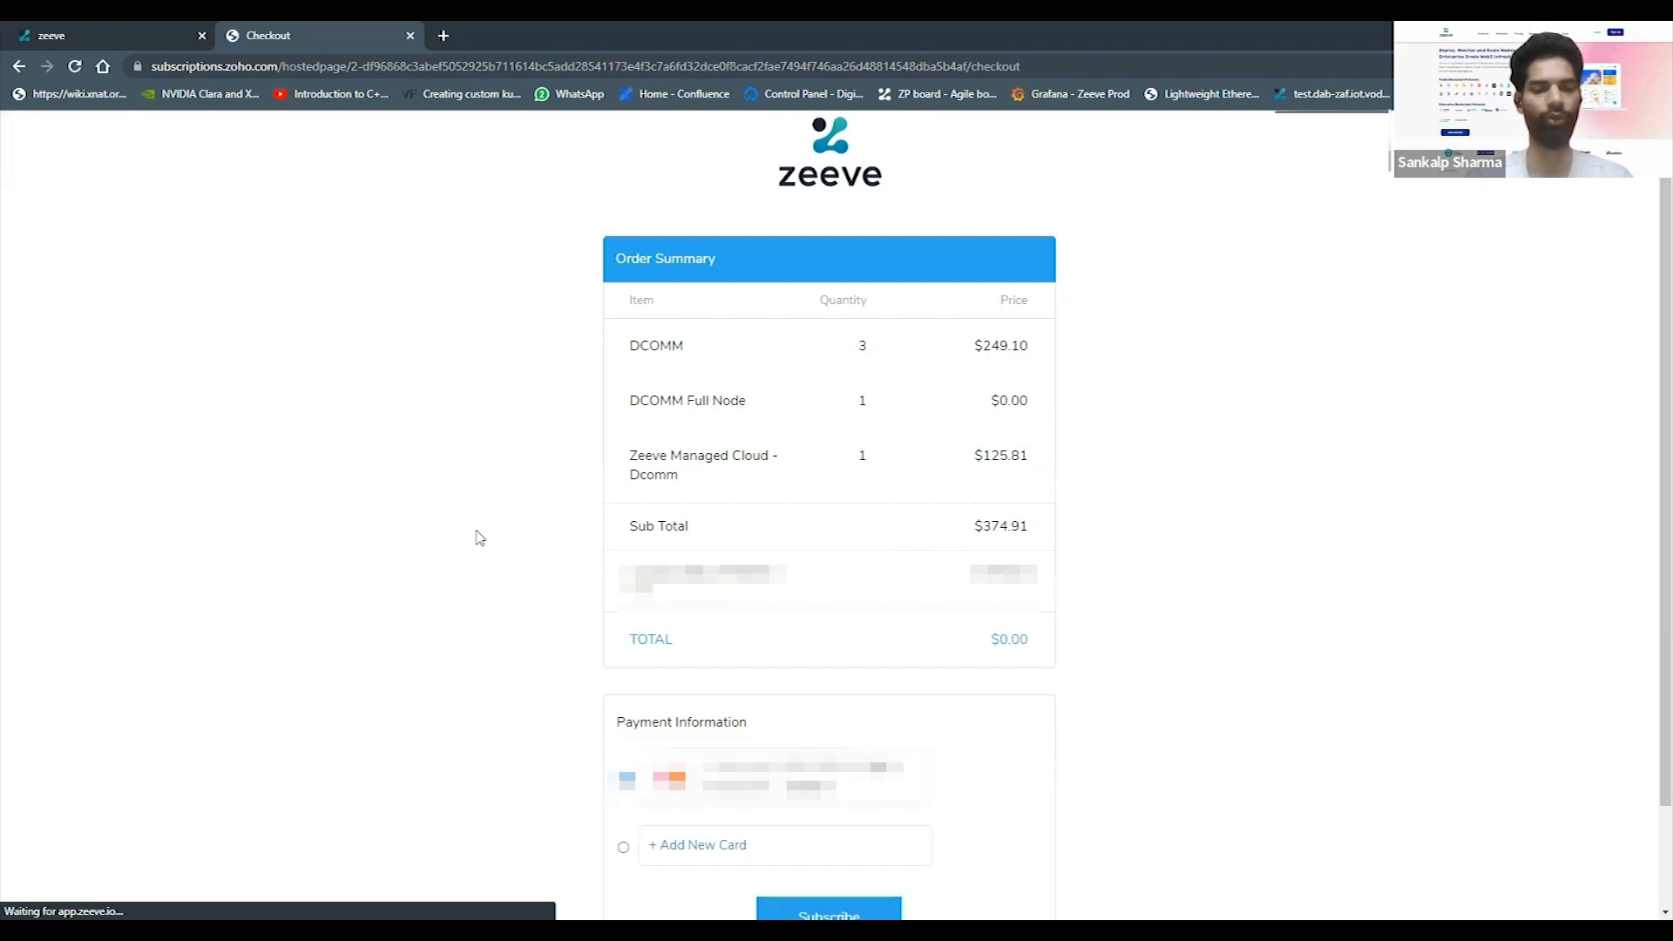
scroll(479, 537, "down", 2)
scroll(479, 537, "up", 2)
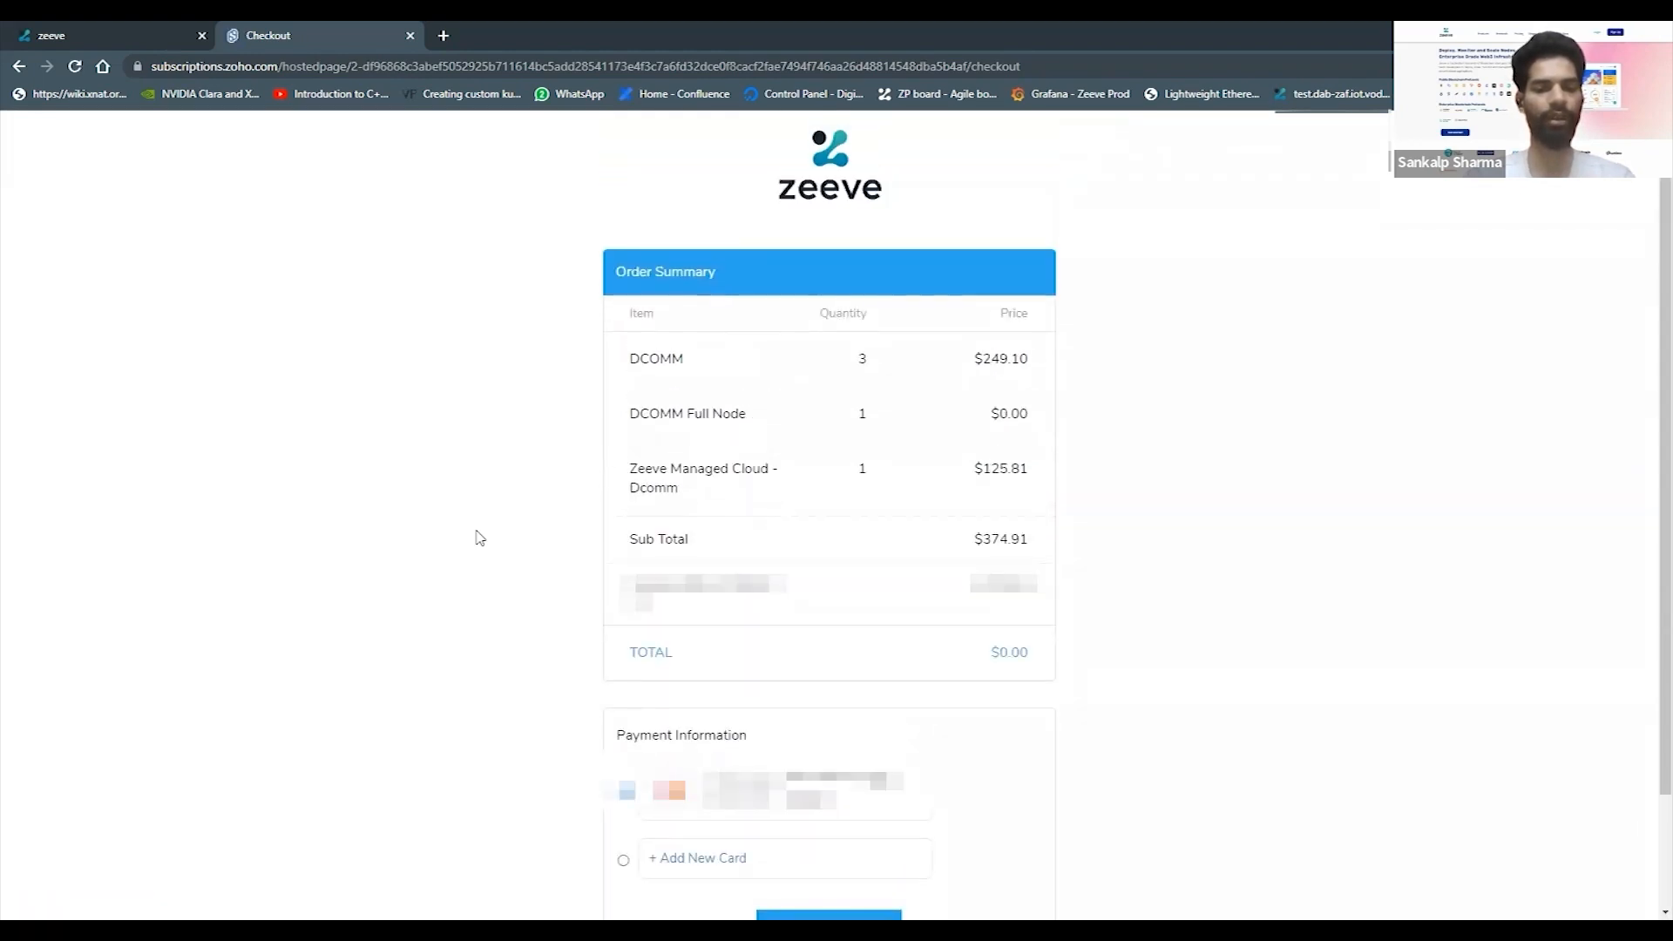
left_click(410, 36)
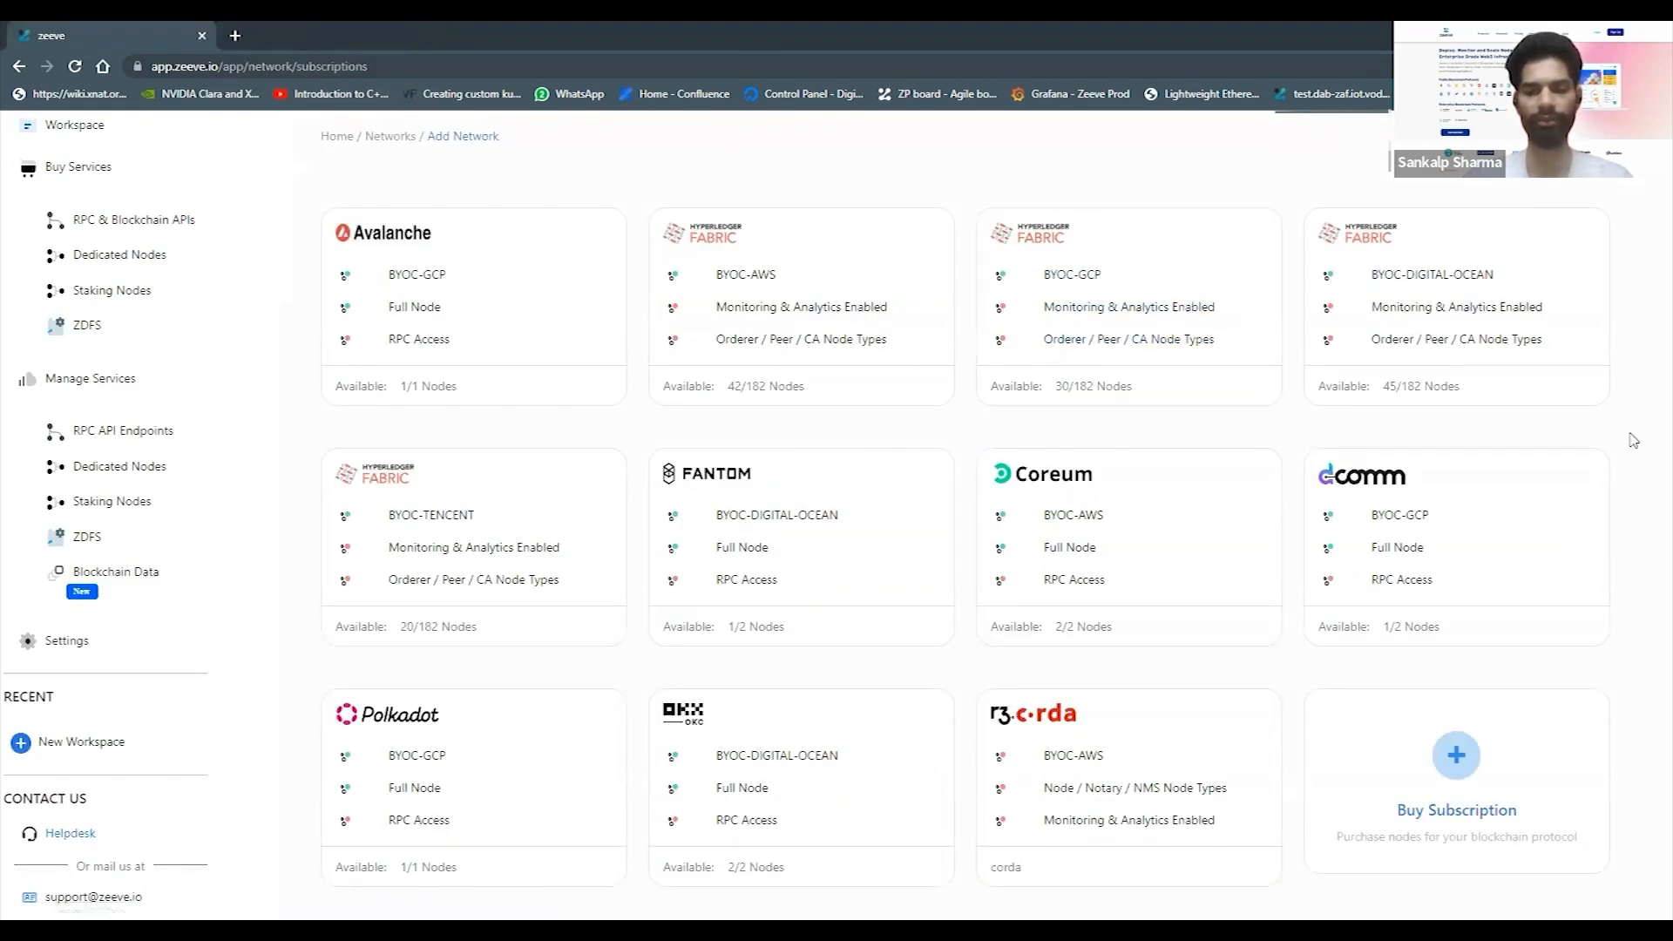
- Start creating a network from the Dcomm BYOC-GCP subscription and name it DCOMM-Demo-Net
scroll(1632, 445, "up", 1)
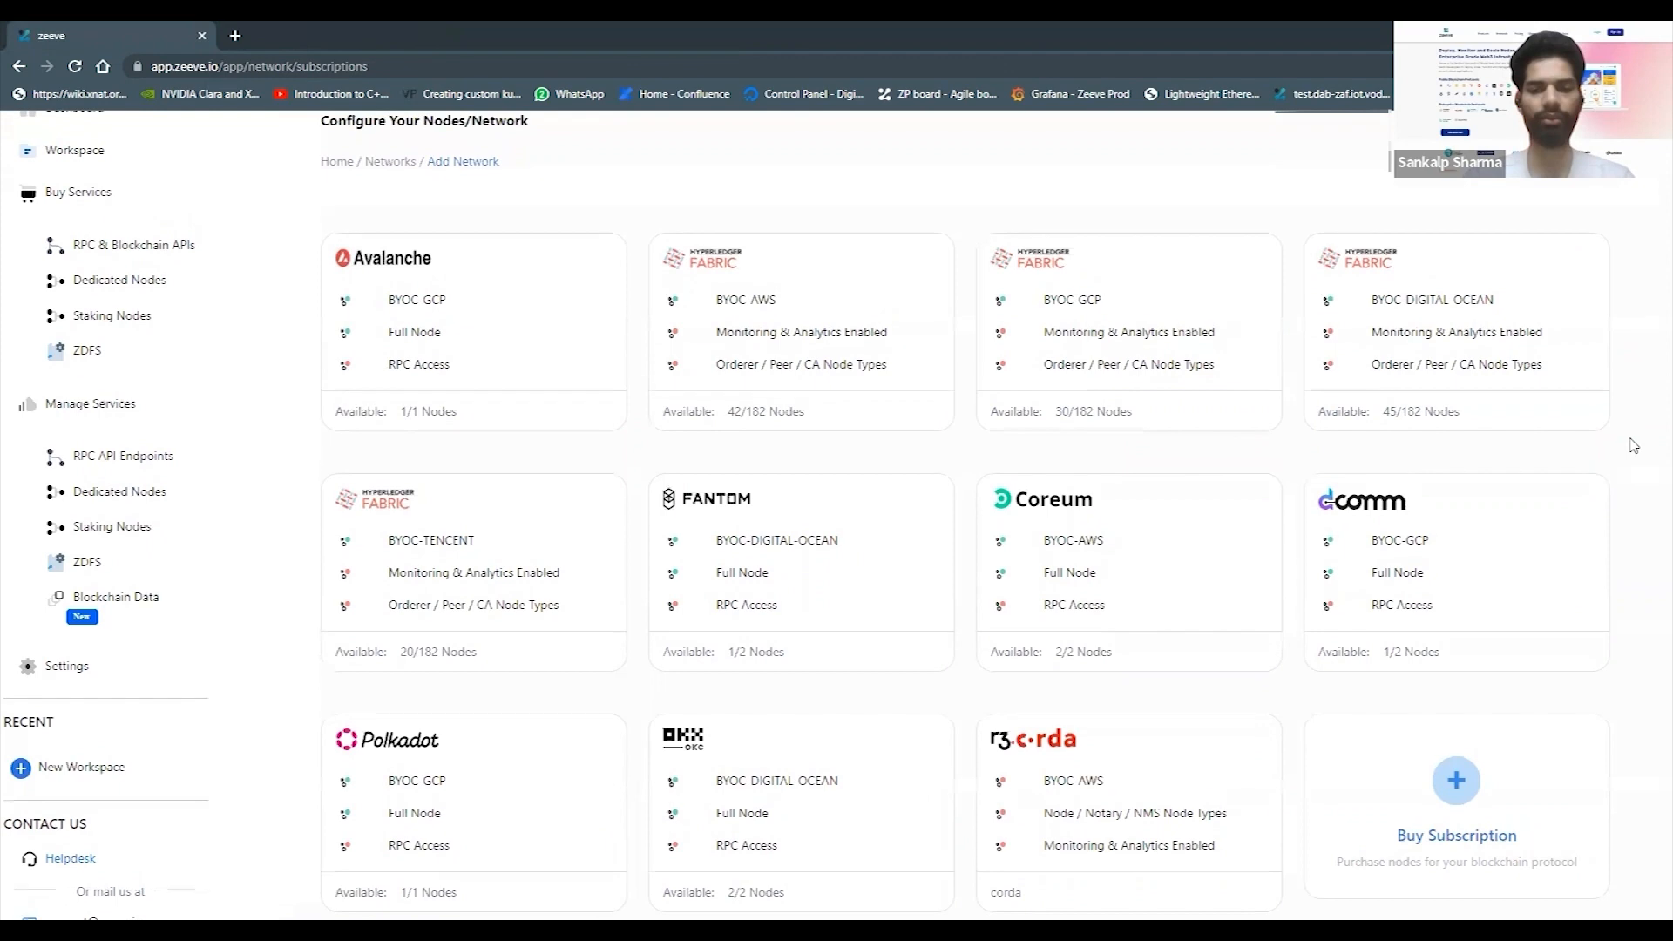
left_click(1479, 560)
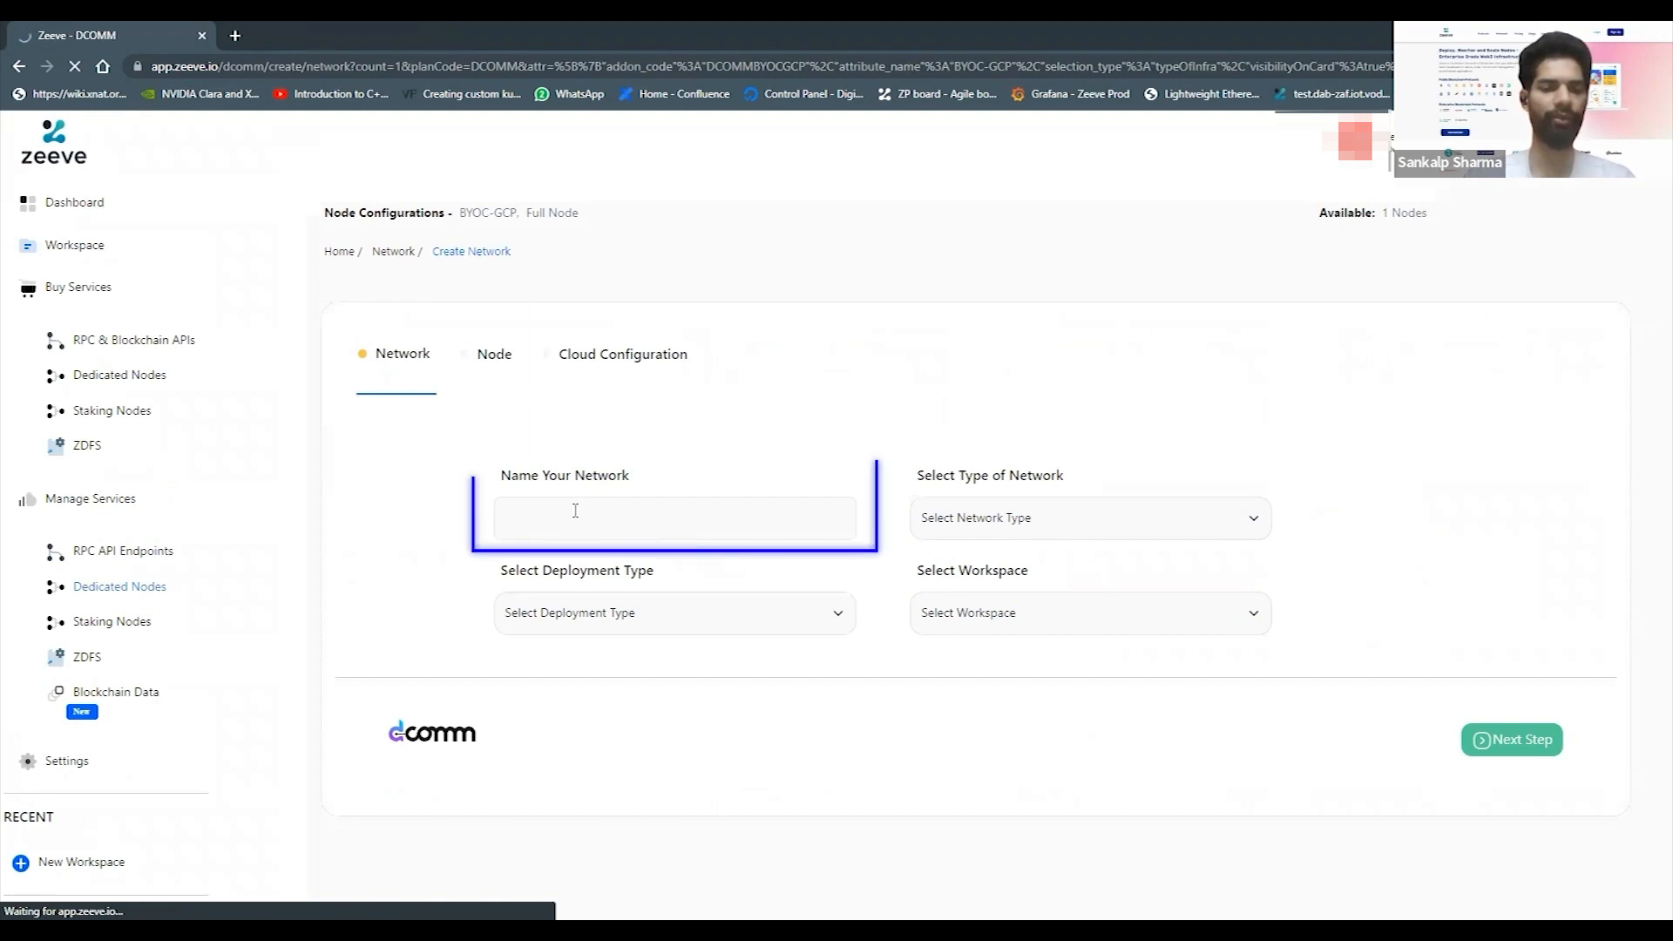
left_click(575, 510)
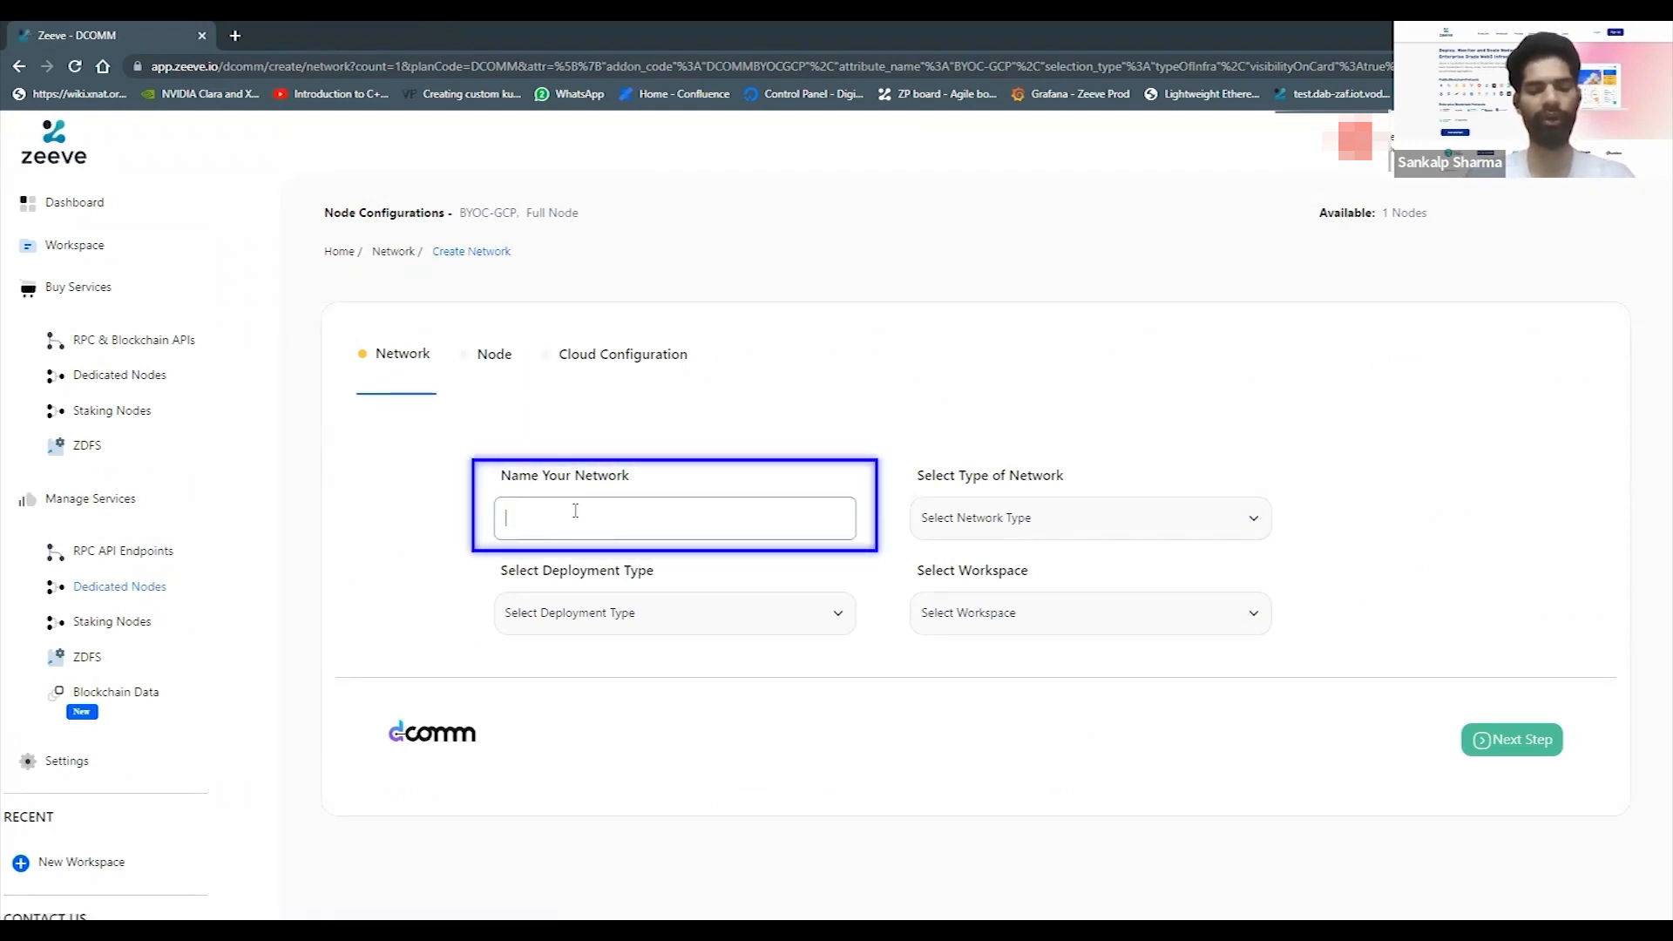
type("DCOMM-Demo")
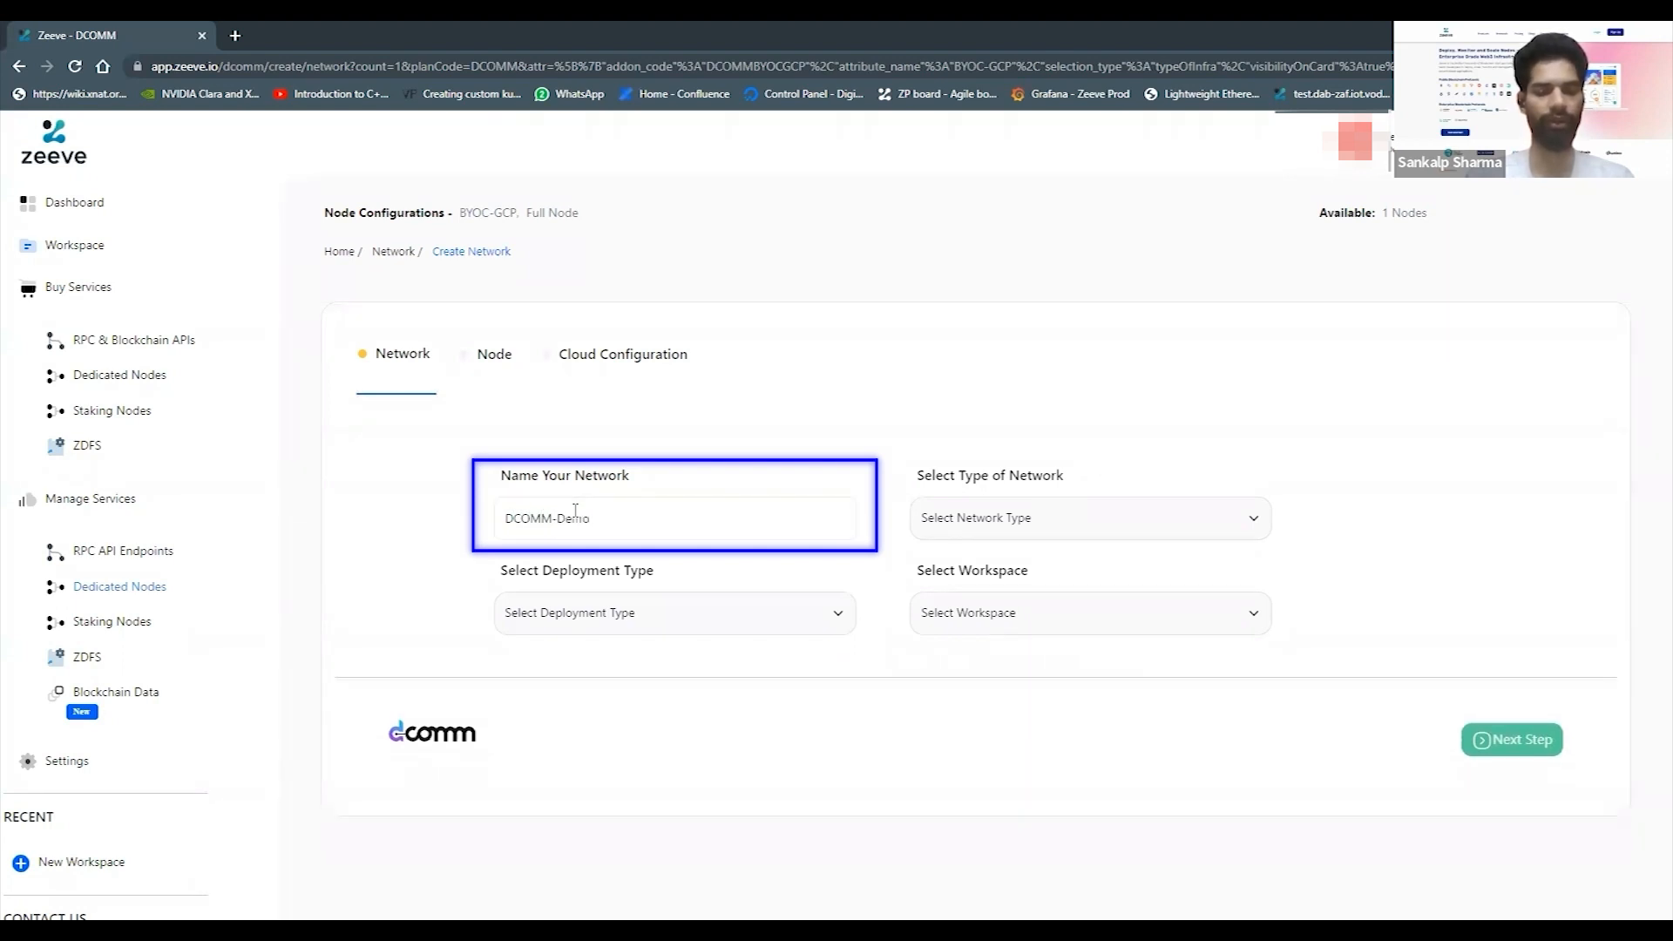
type("-Ne")
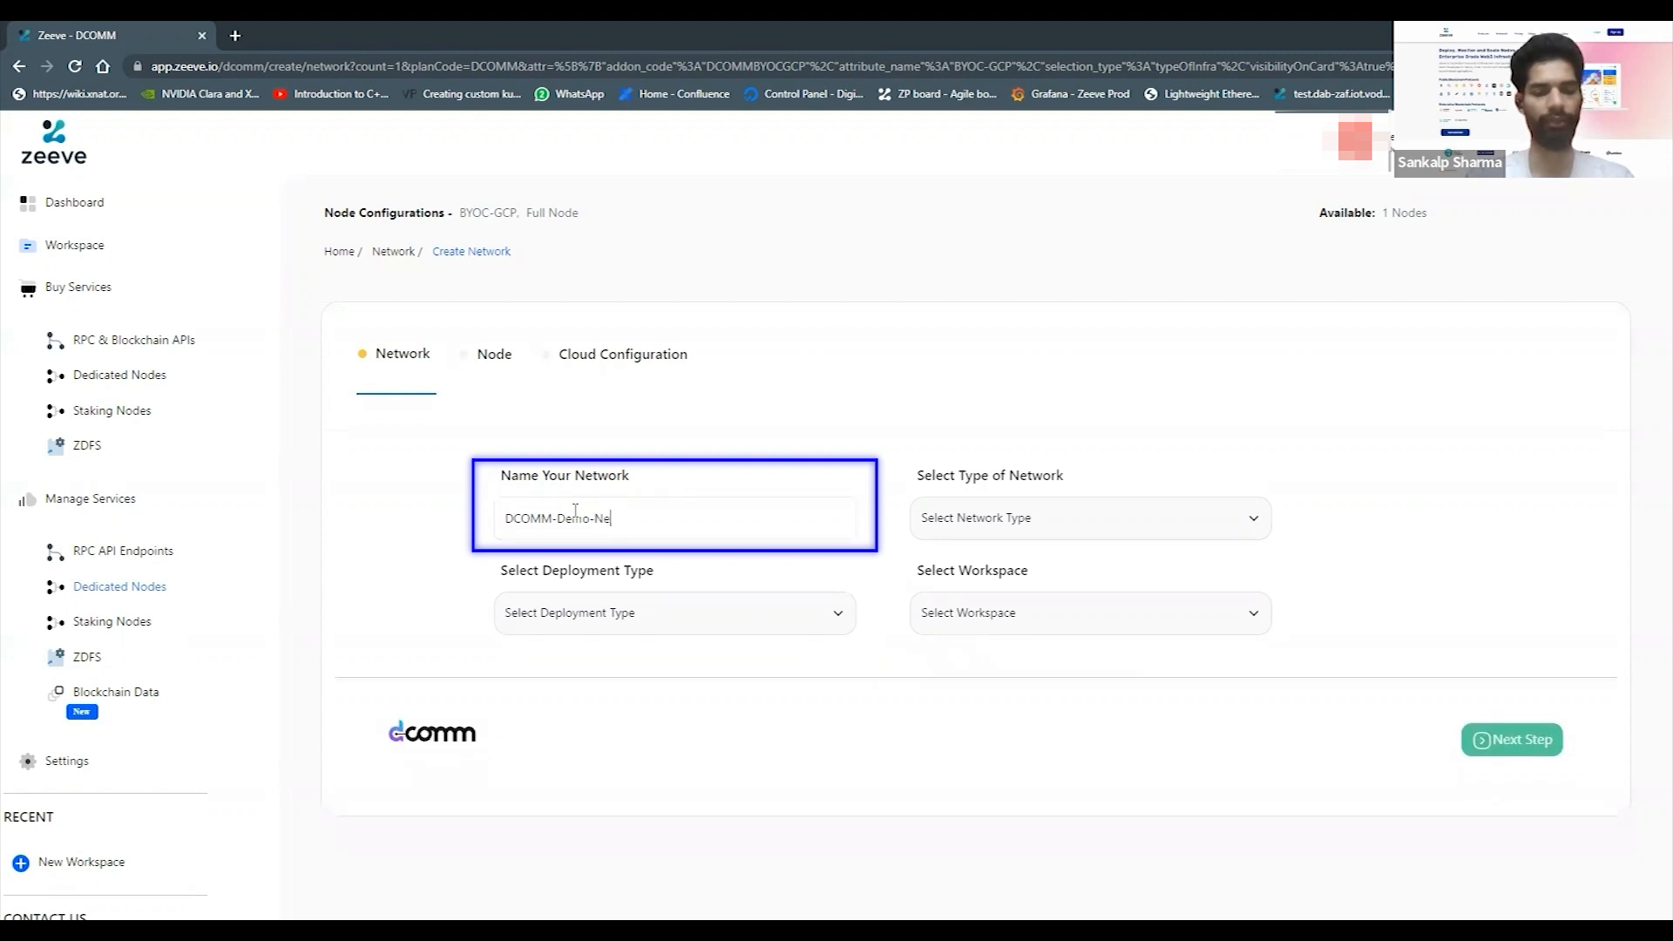
type("t")
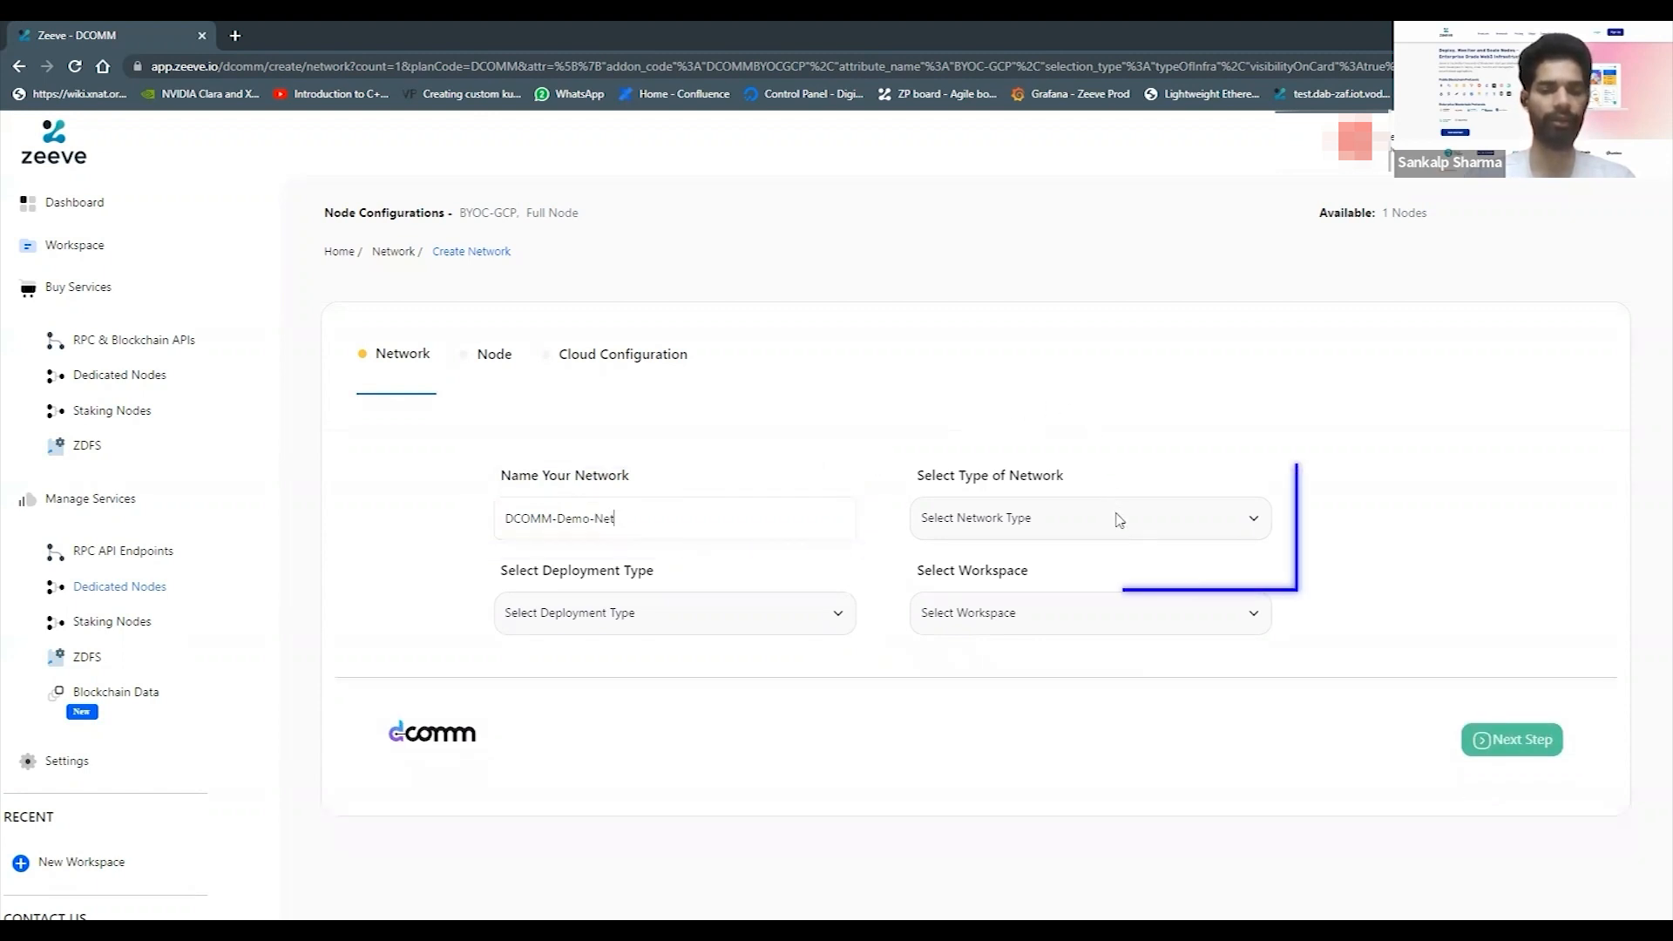
- Set the network type to Goldcoast Testnet, the deployment type to Native DCOMM Deployment and the workspace to Public Nodes
left_click(1110, 519)
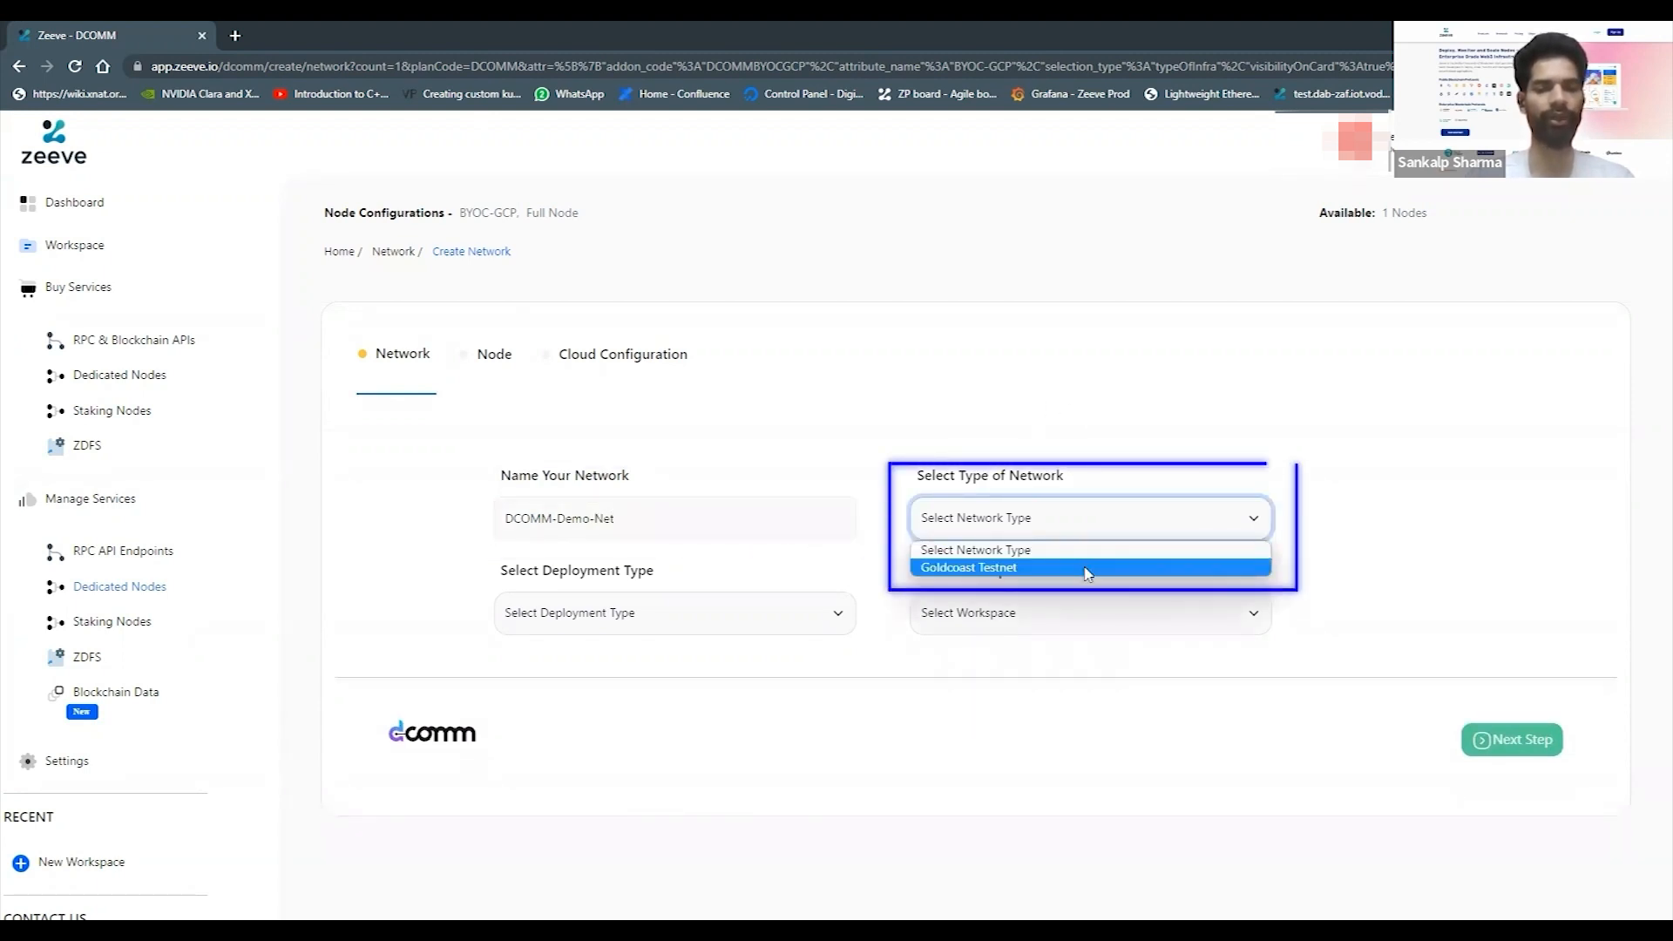
left_click(1087, 569)
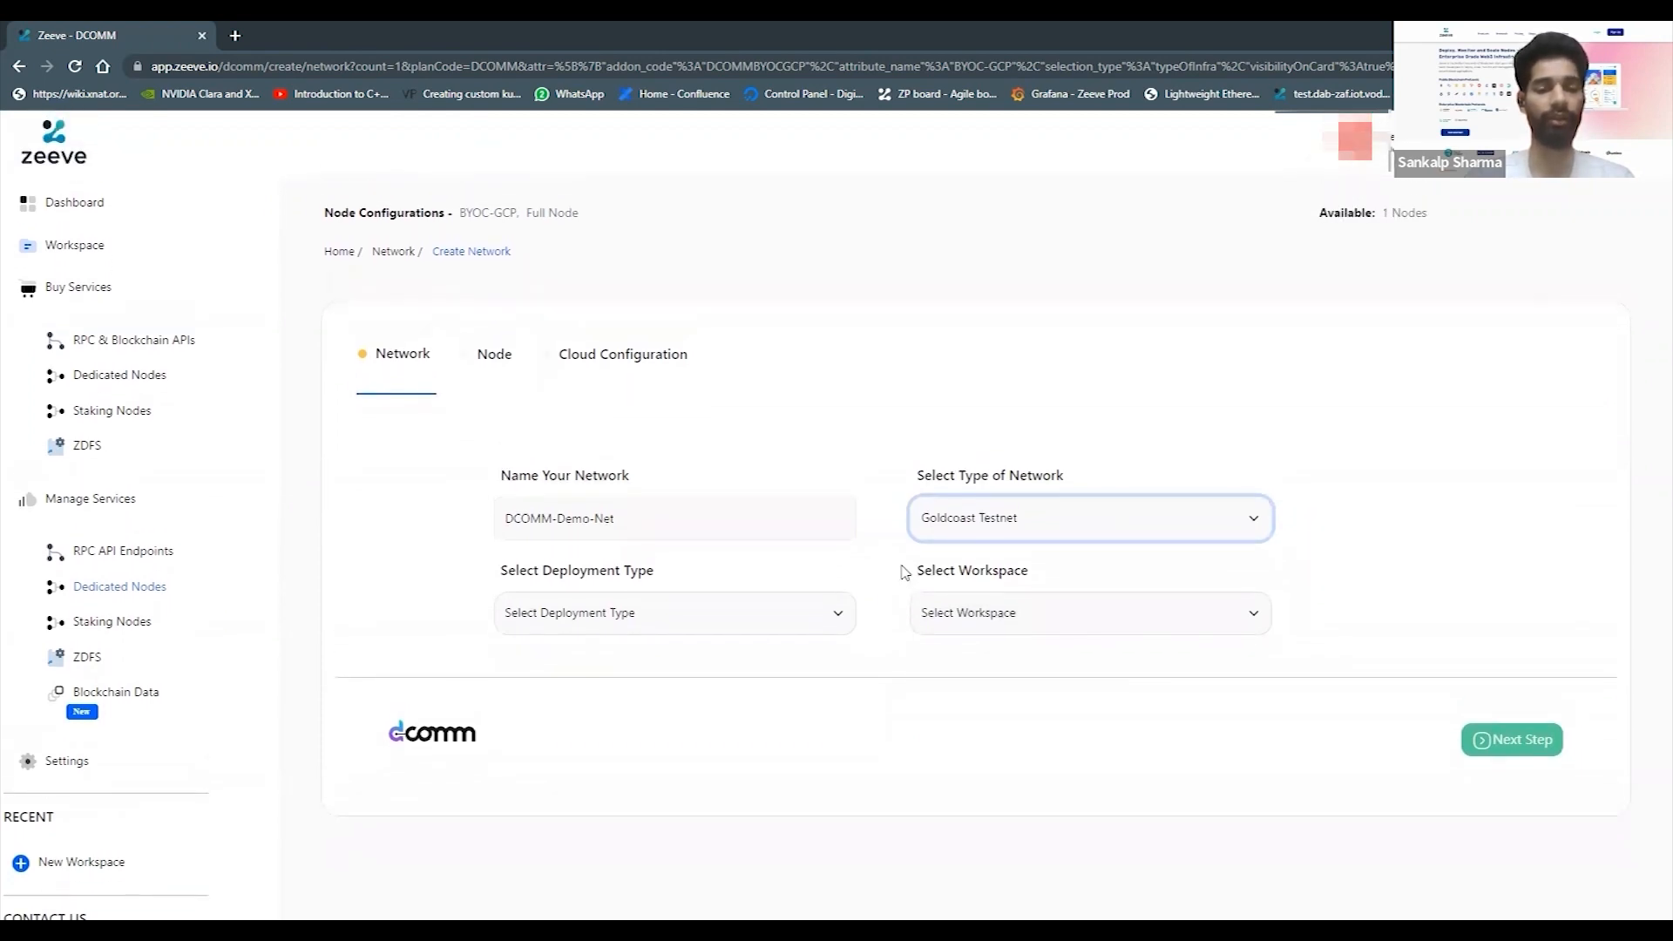
left_click(796, 614)
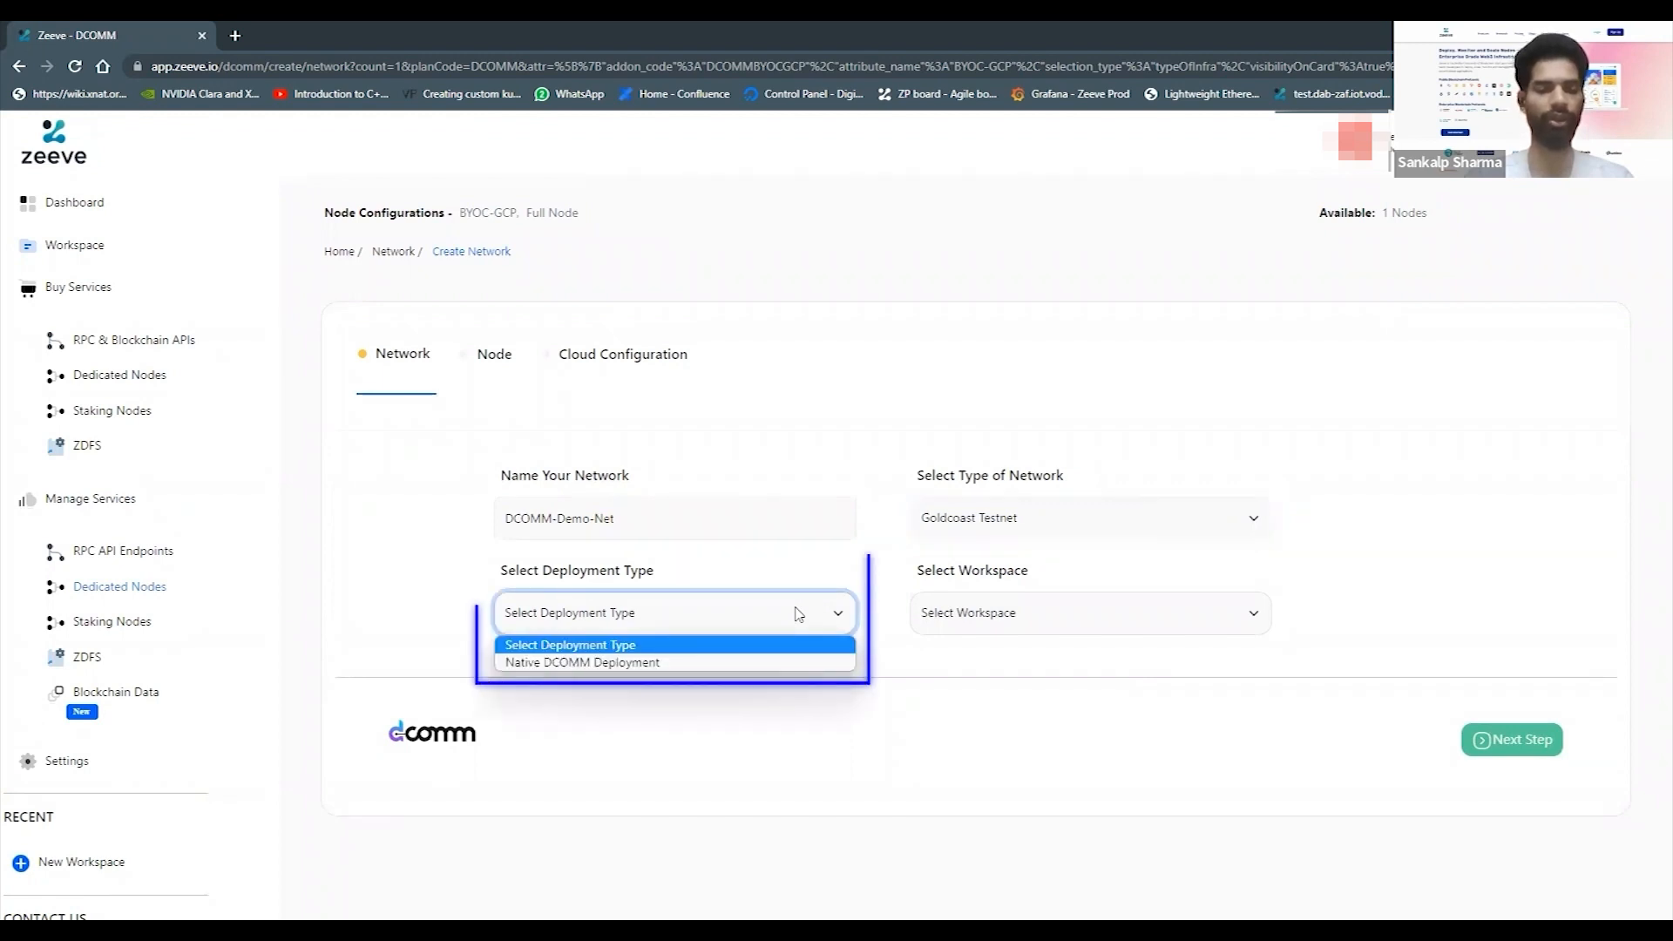
left_click(721, 662)
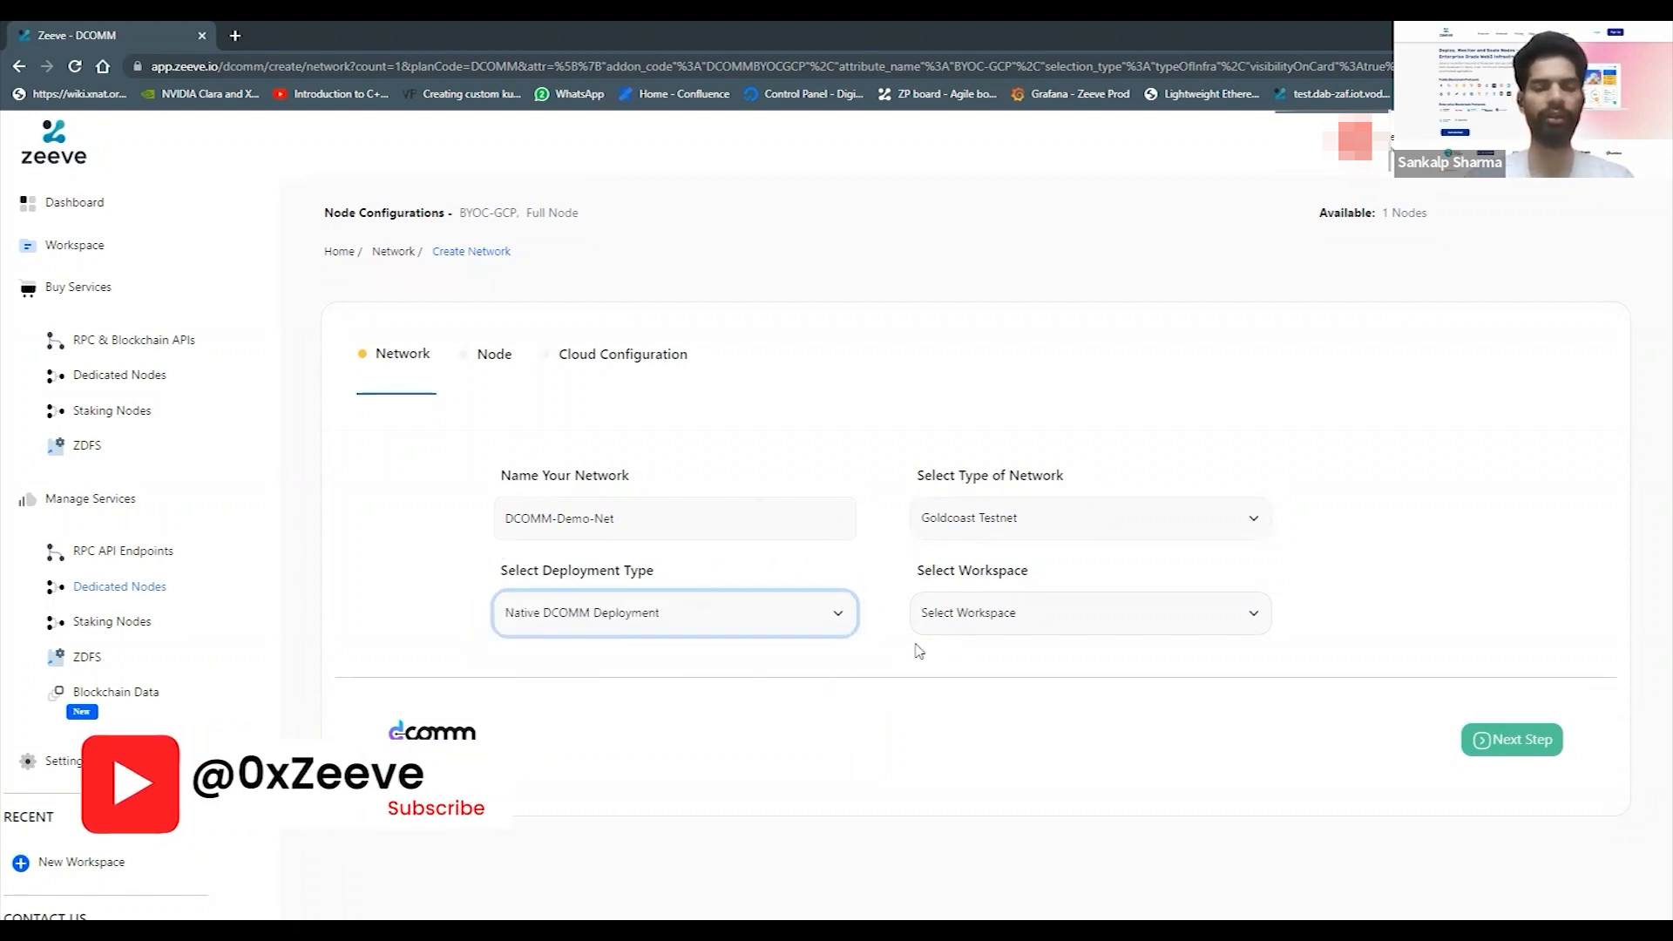
left_click(1091, 612)
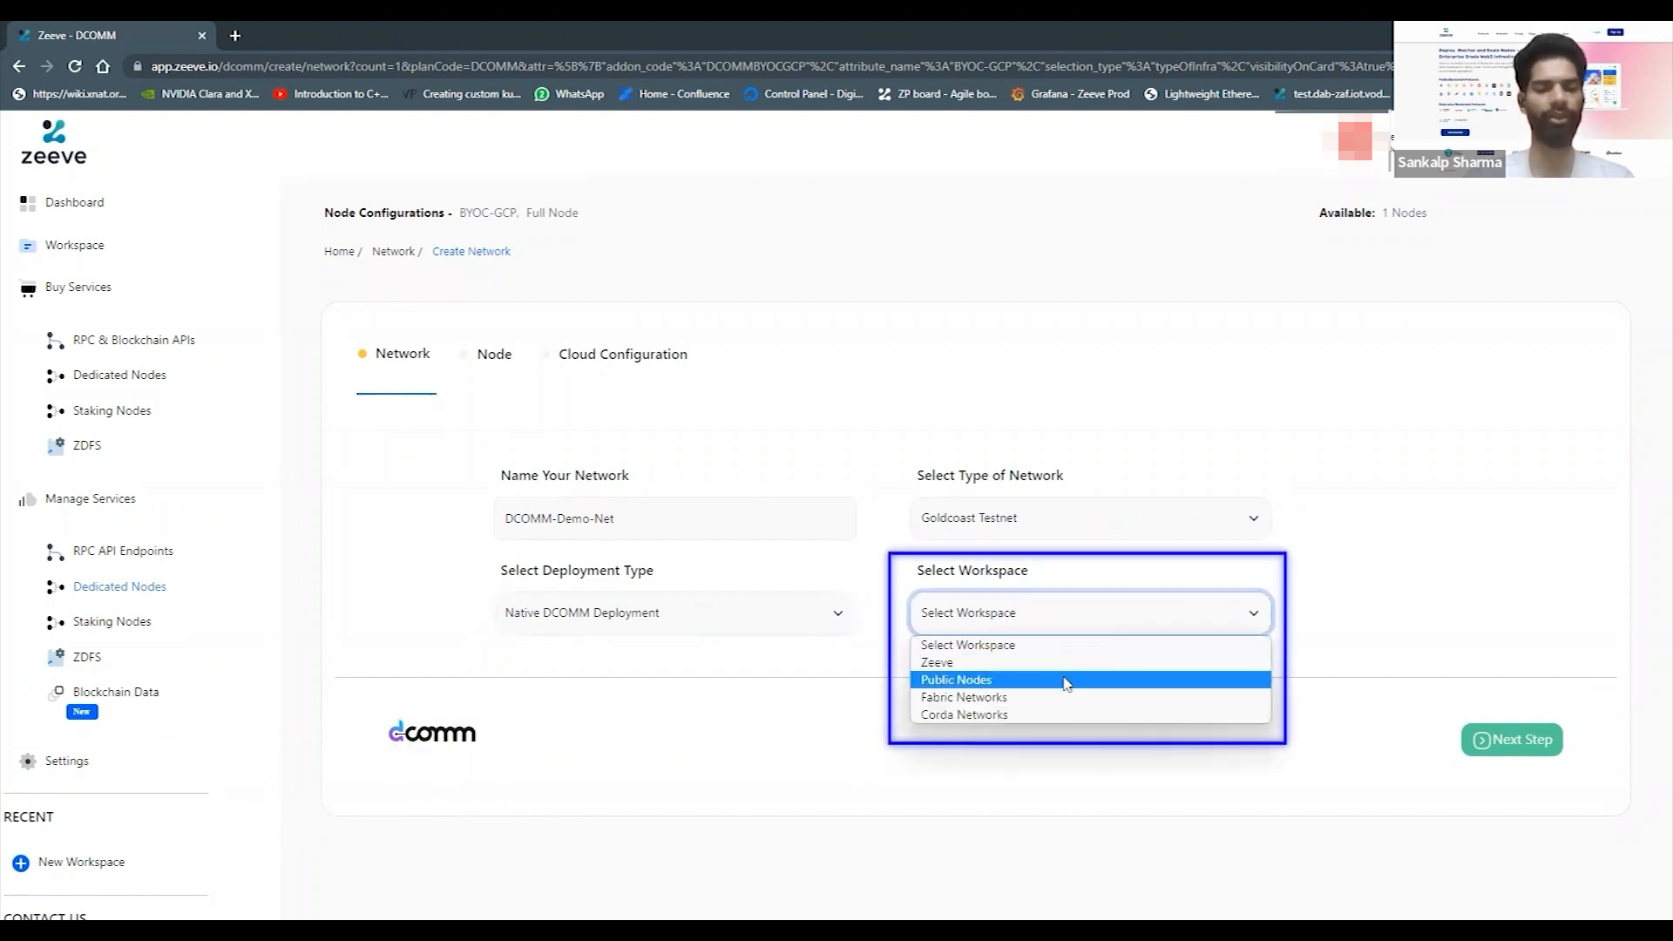
left_click(1067, 683)
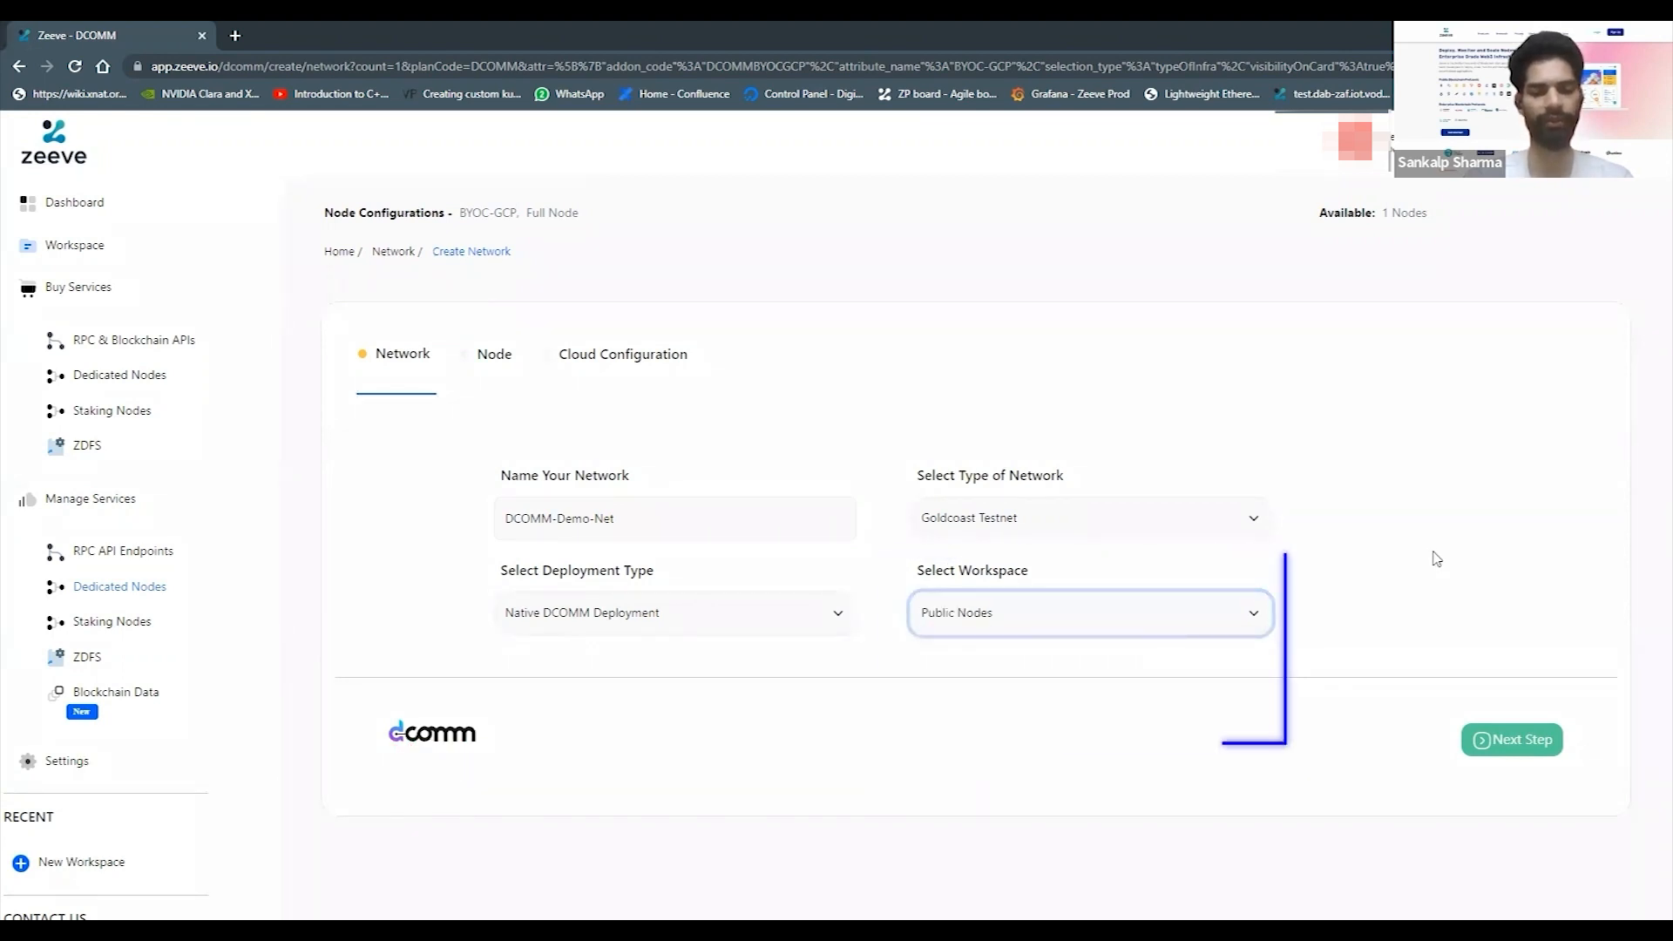
- Continue to the node configuration, set the RPC username to dcommadminrpc and enter the RPC access password
left_click(1512, 740)
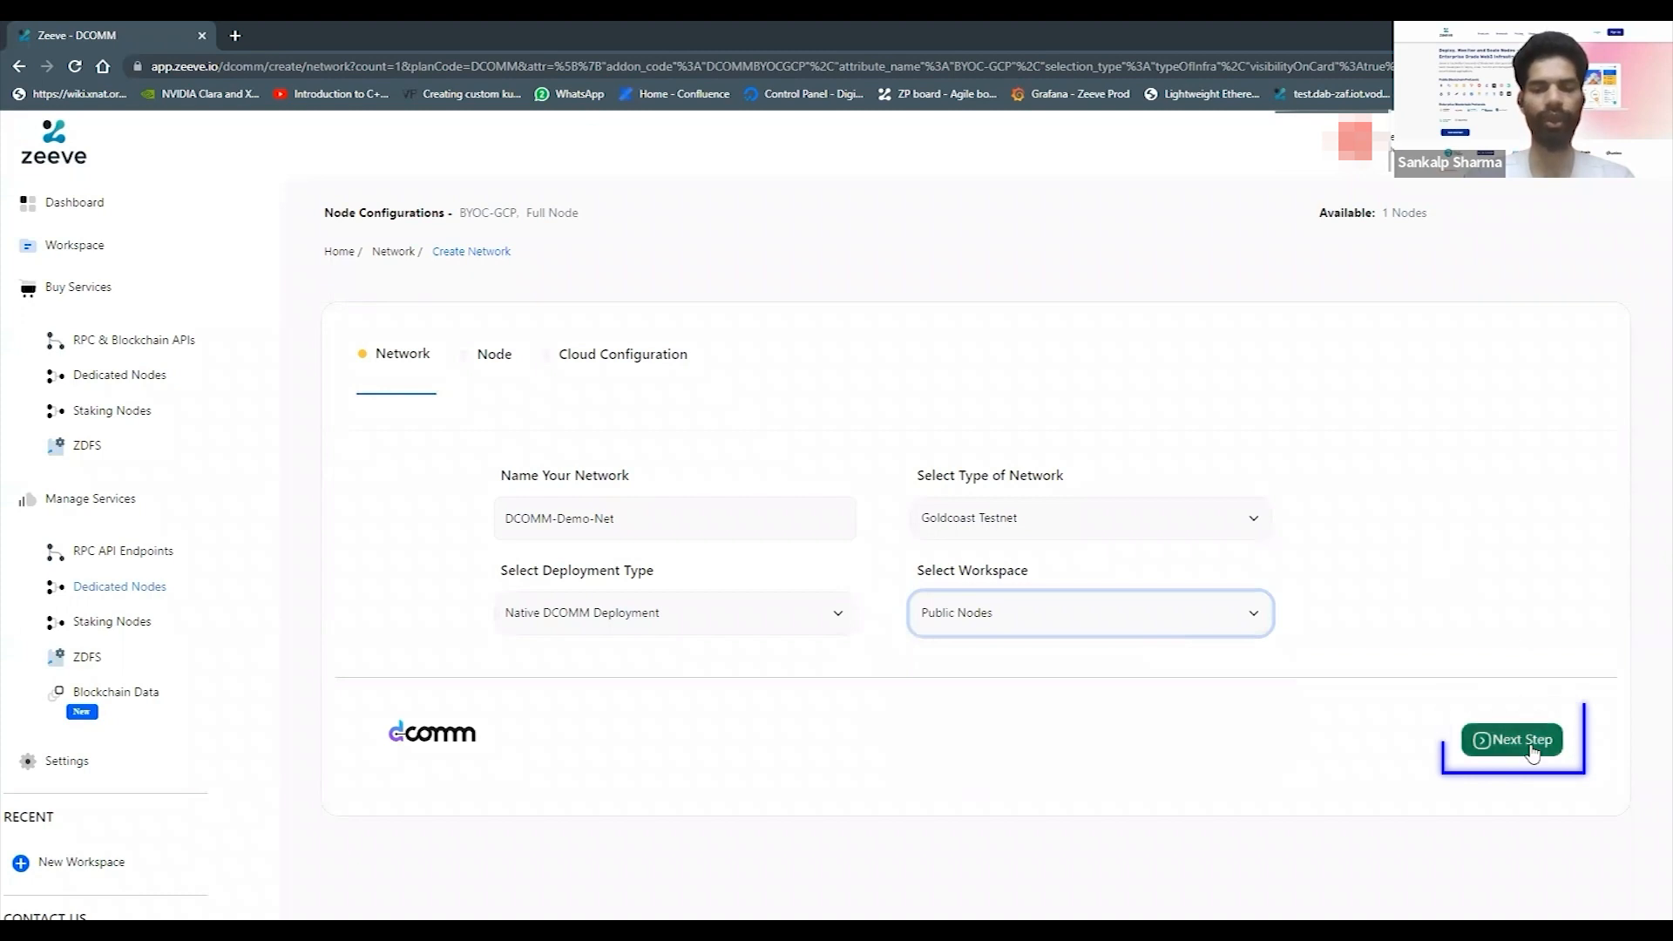
left_click_drag(562, 600, 404, 613)
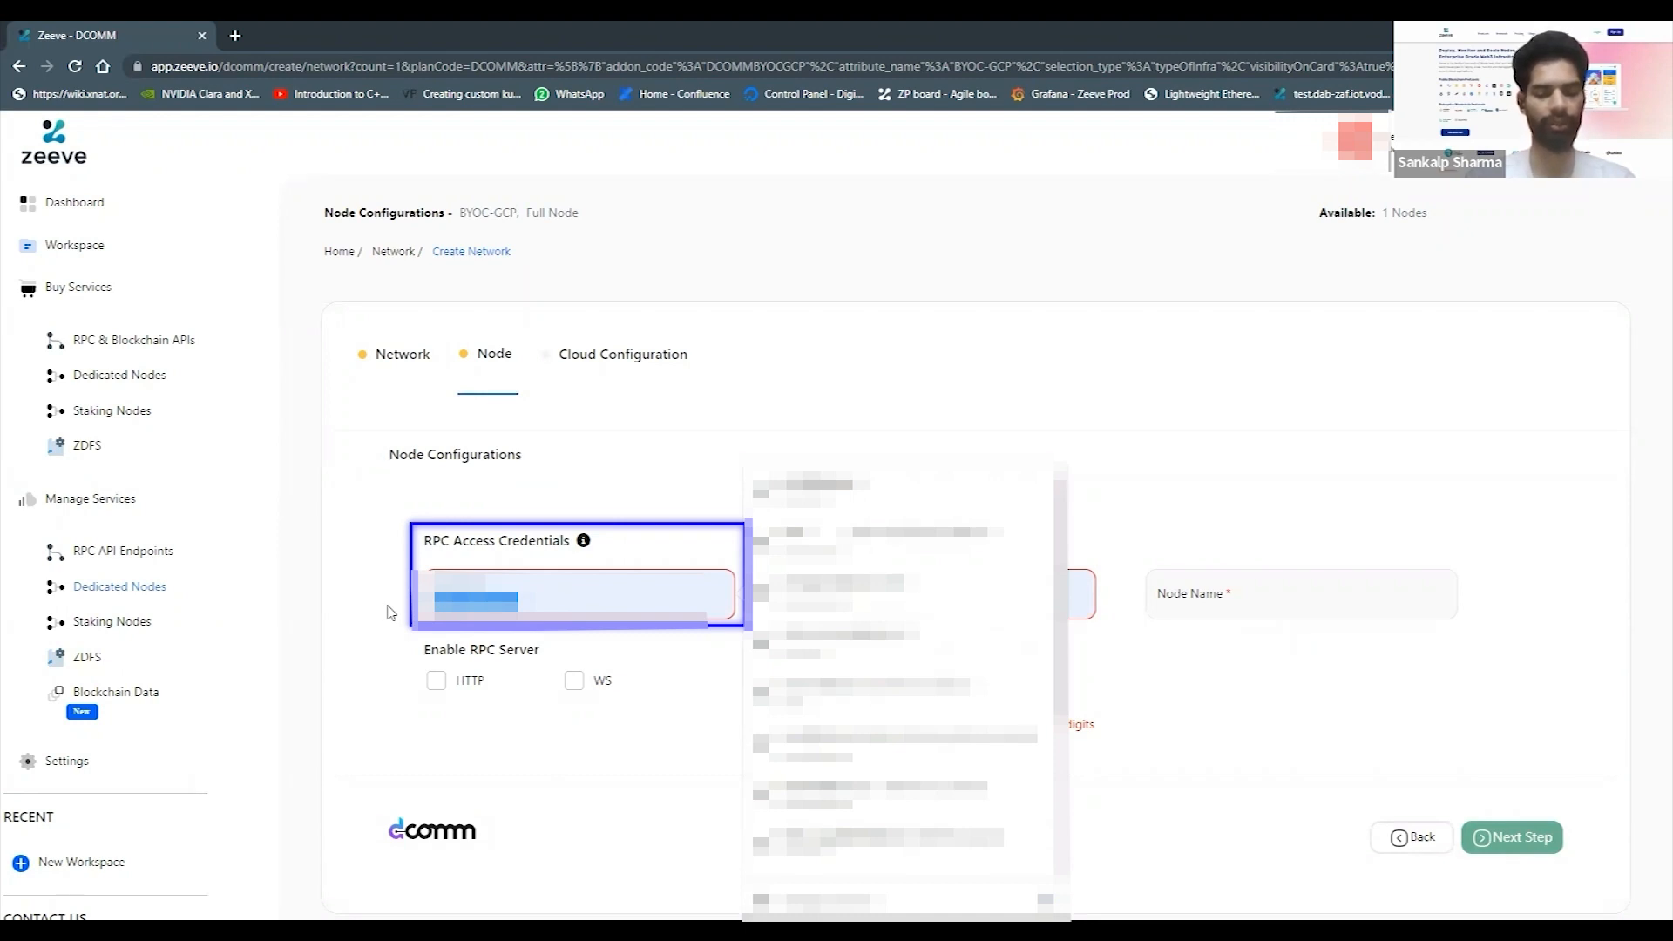
type("dcommadm")
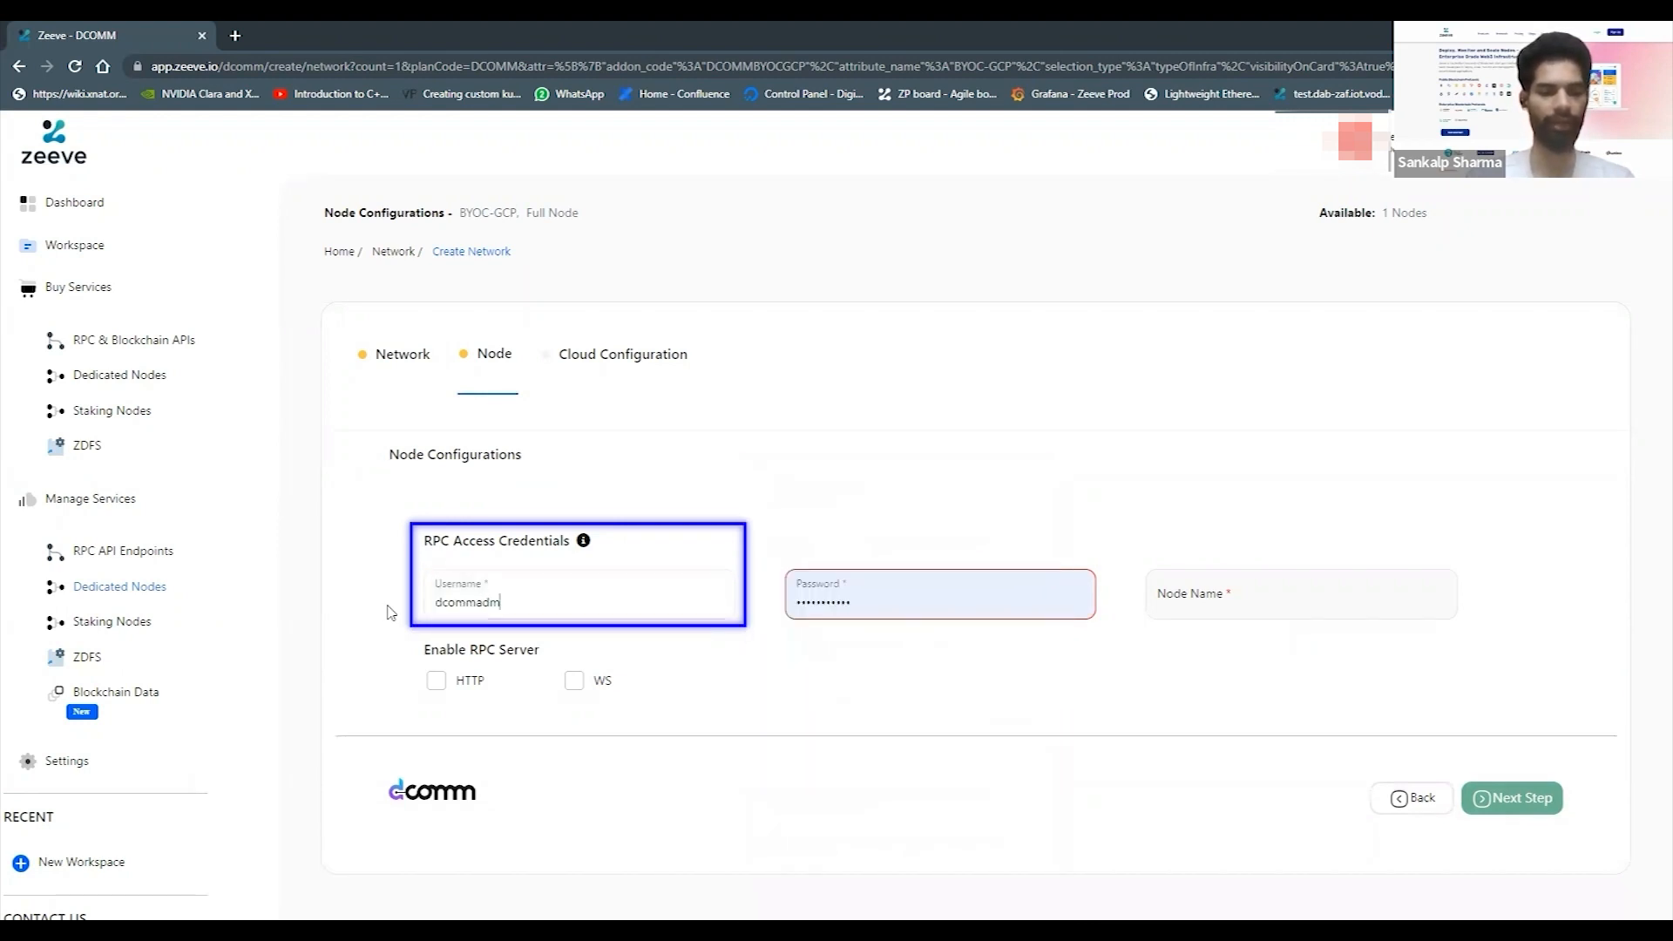
type("c")
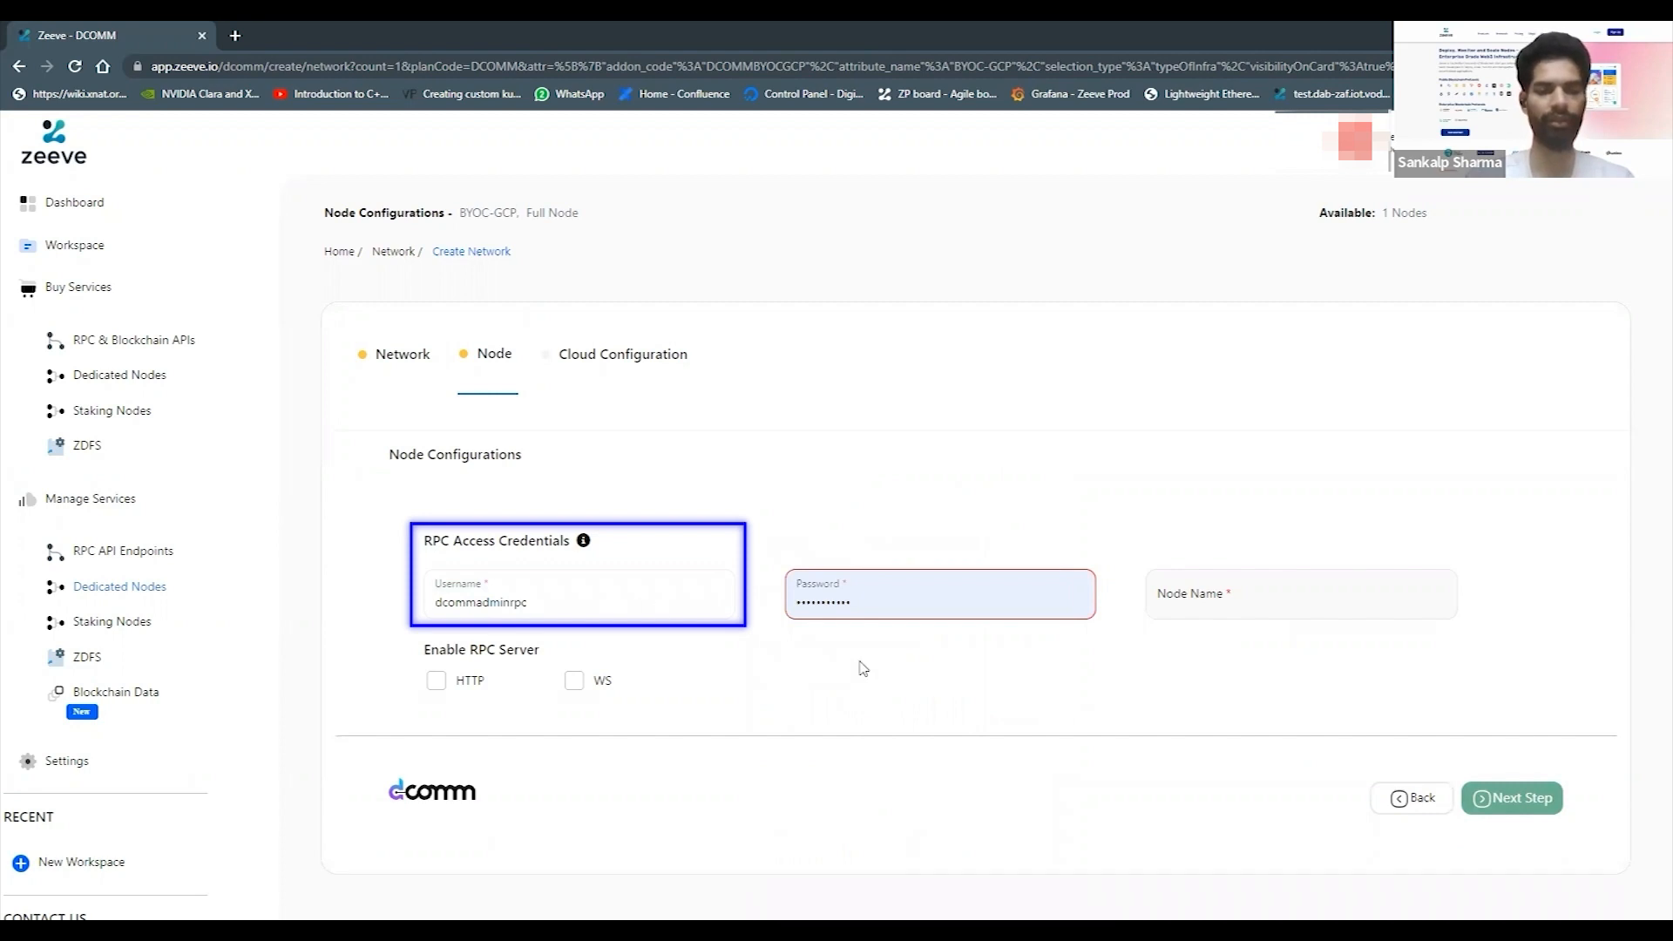
left_click_drag(877, 599, 711, 617)
type("••••••••••")
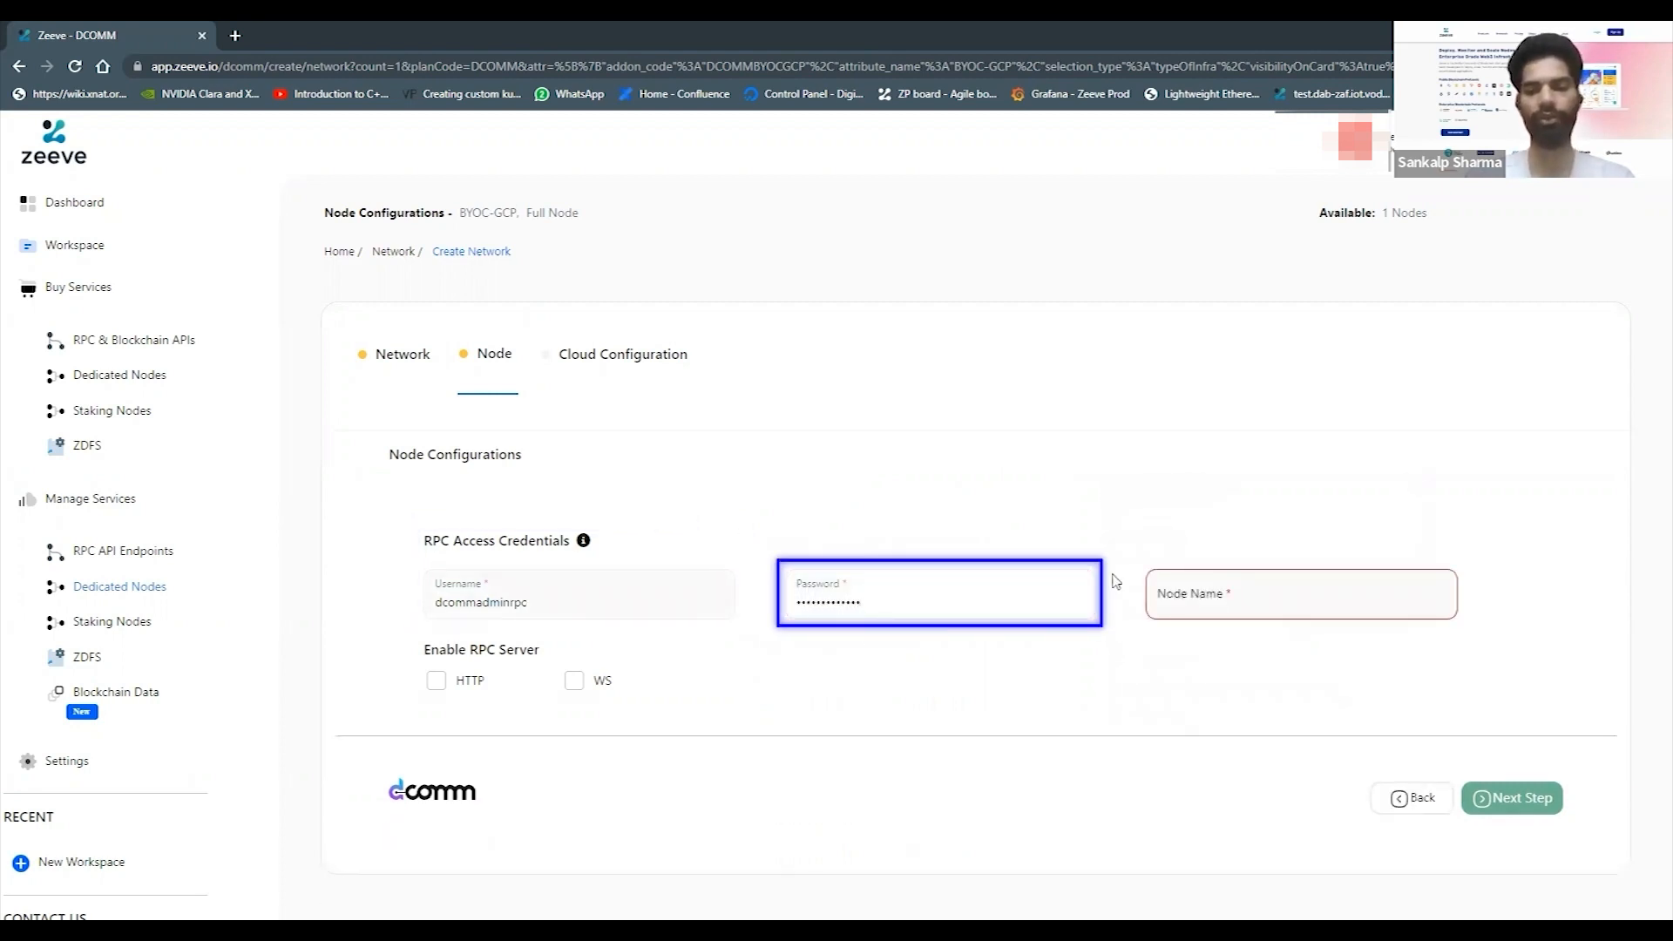
- Name the node nodeA, enable the RPC server over HTTP and WS, and proceed to the cloud configuration
left_click(1222, 577)
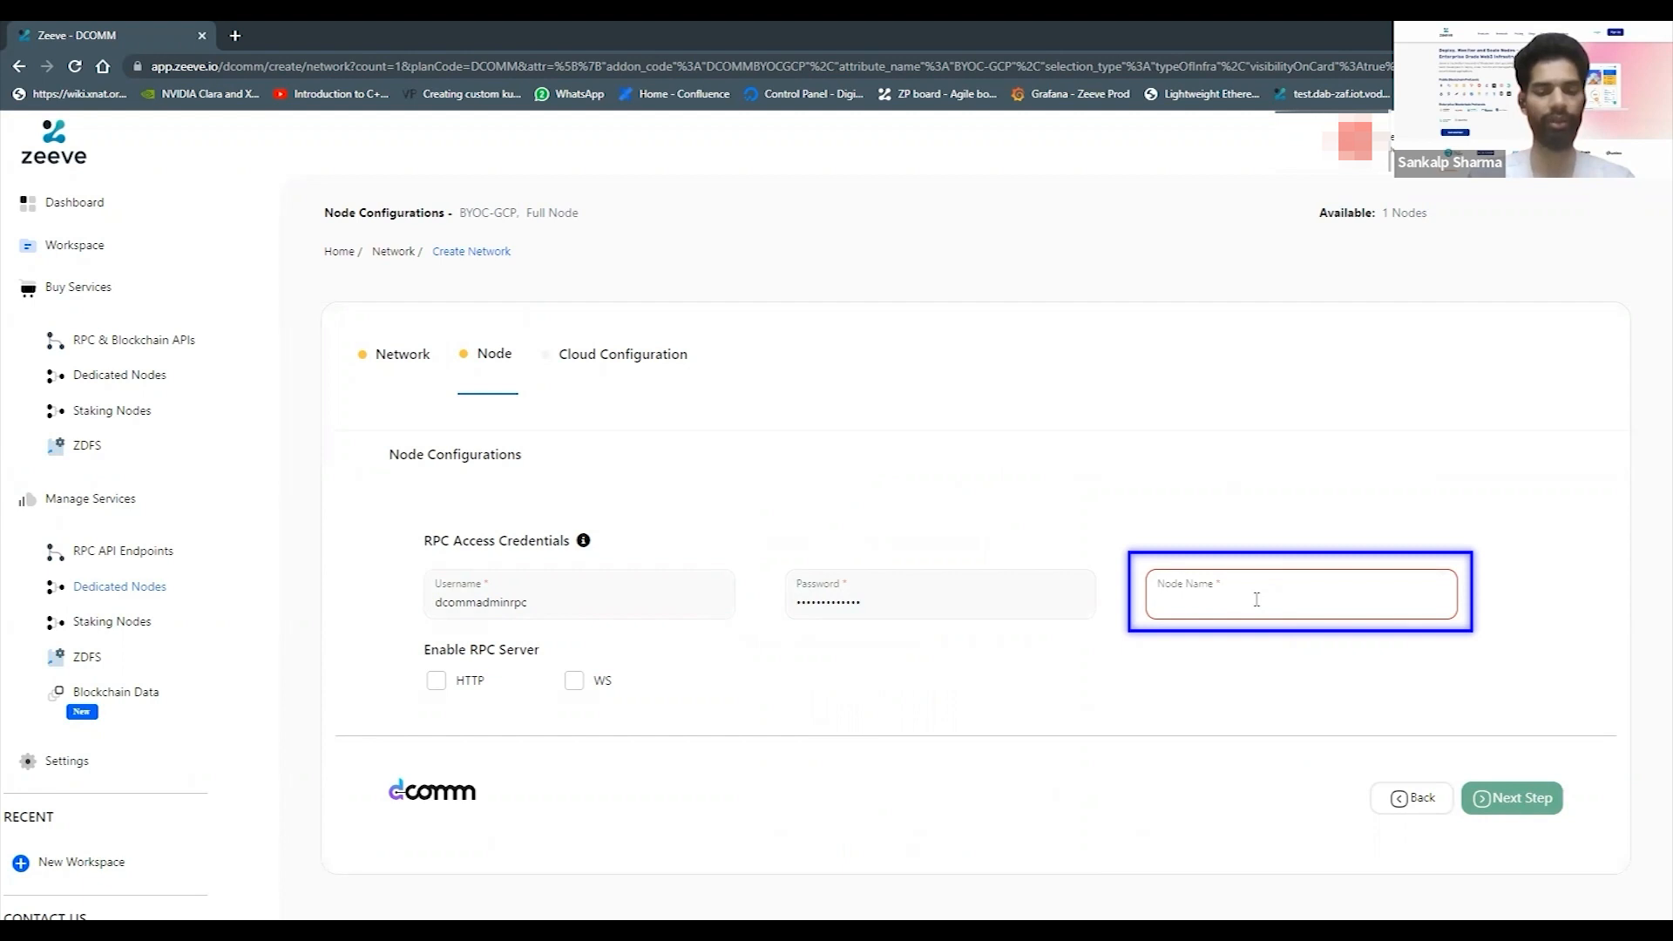
type("nodeA")
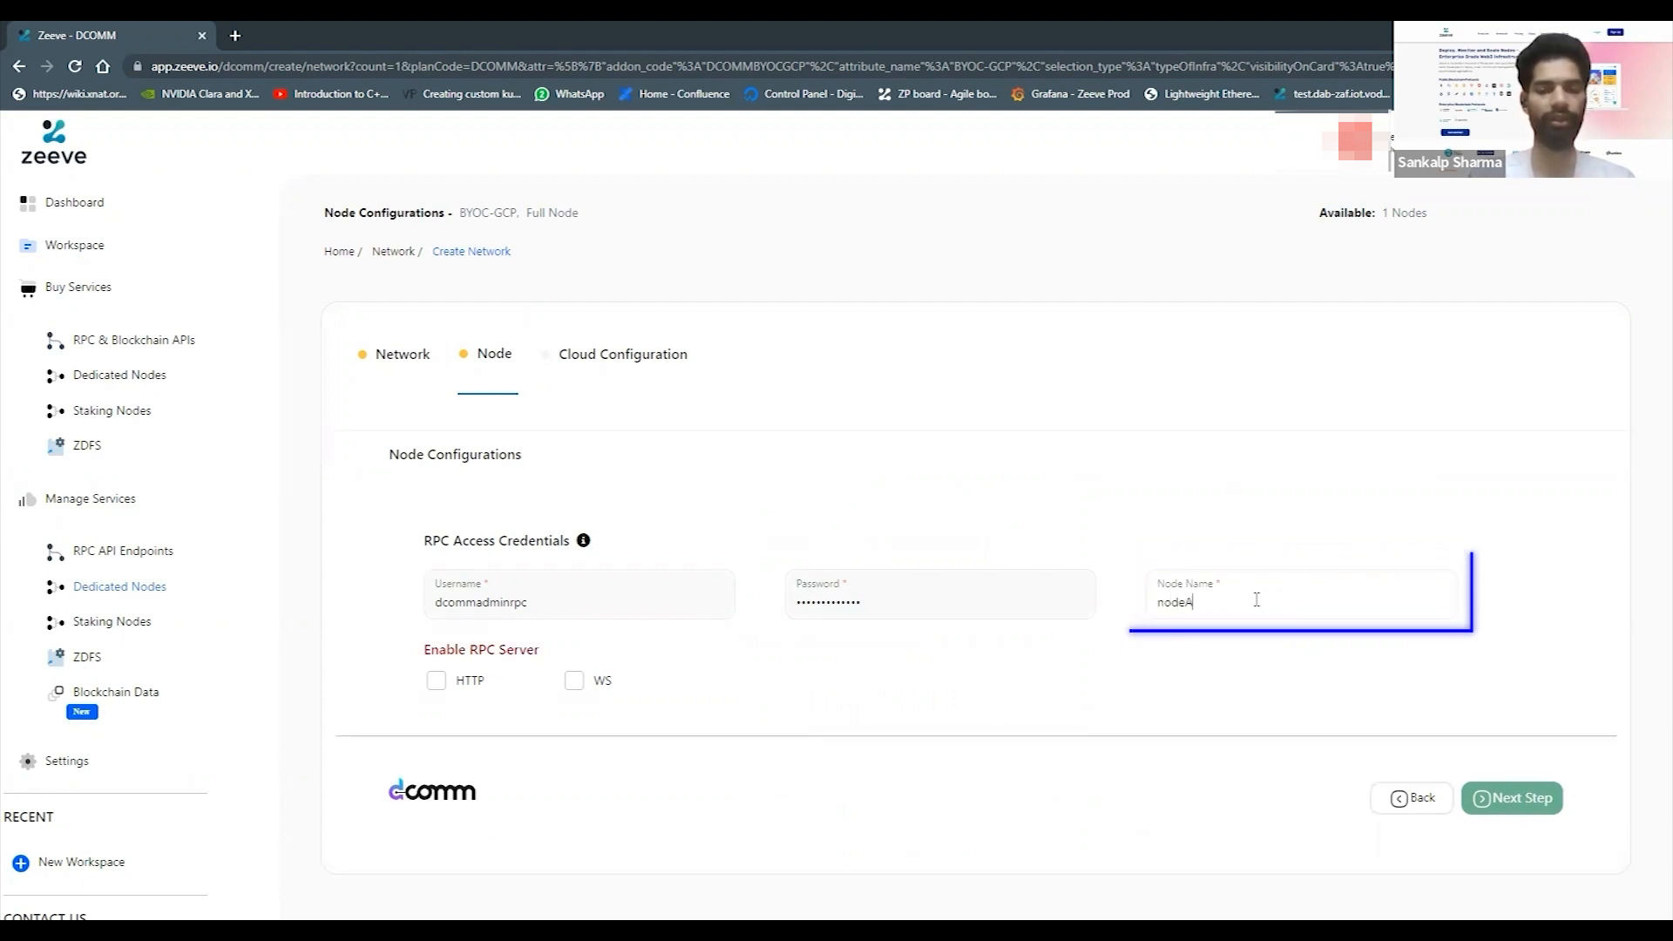
left_click(437, 680)
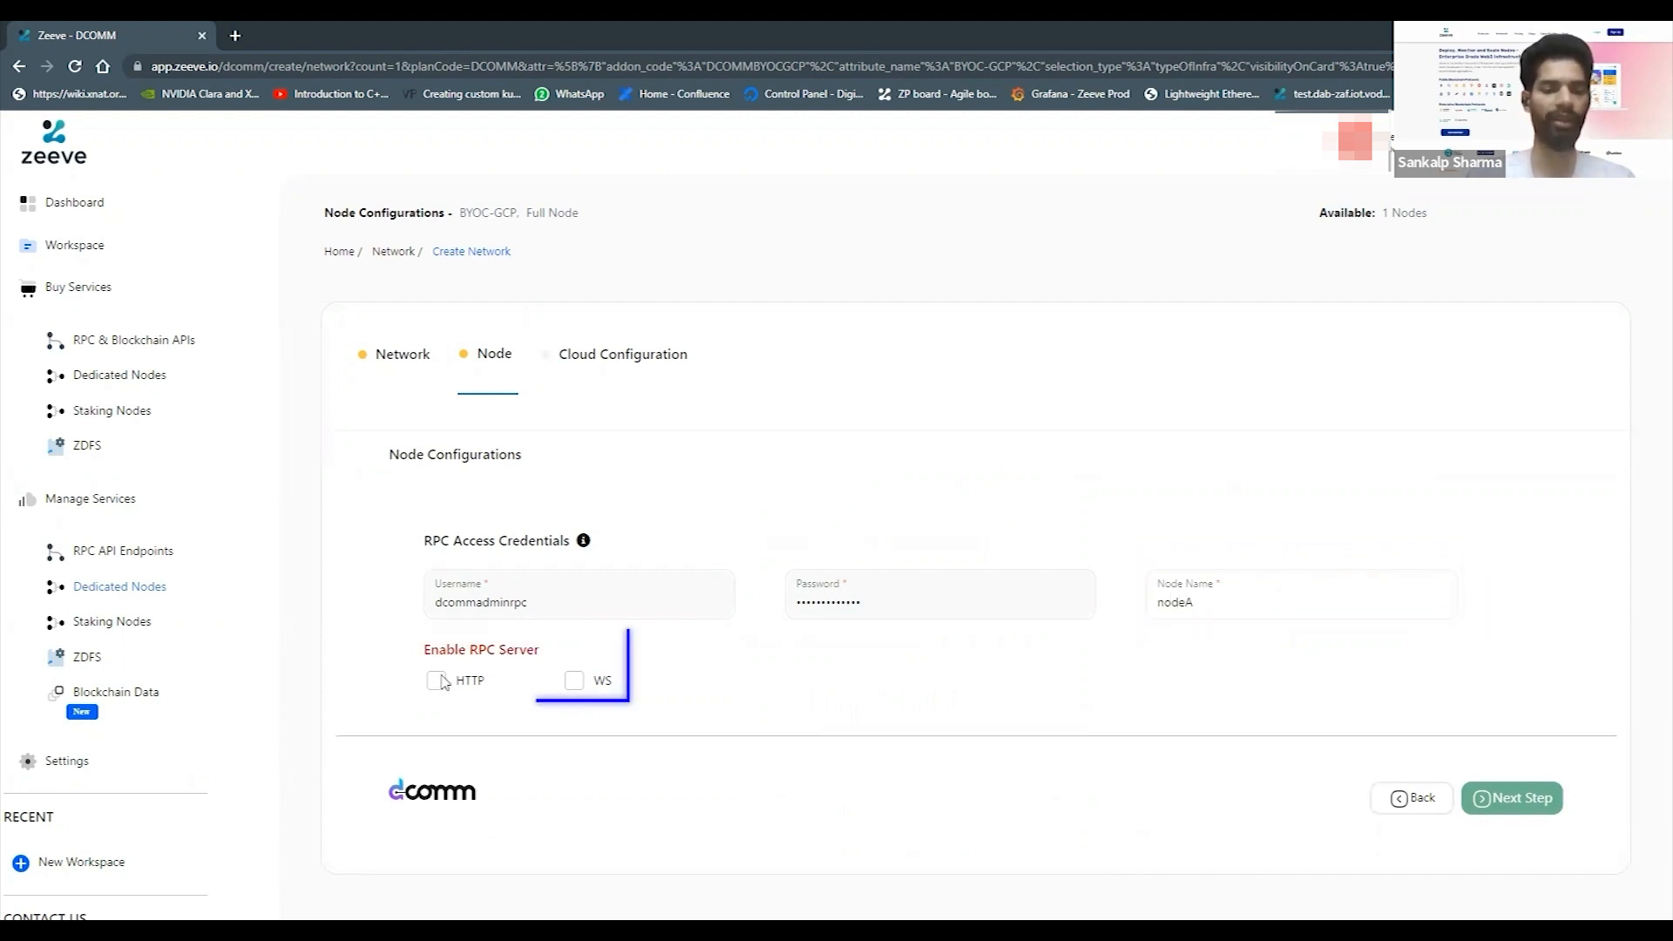
left_click(575, 681)
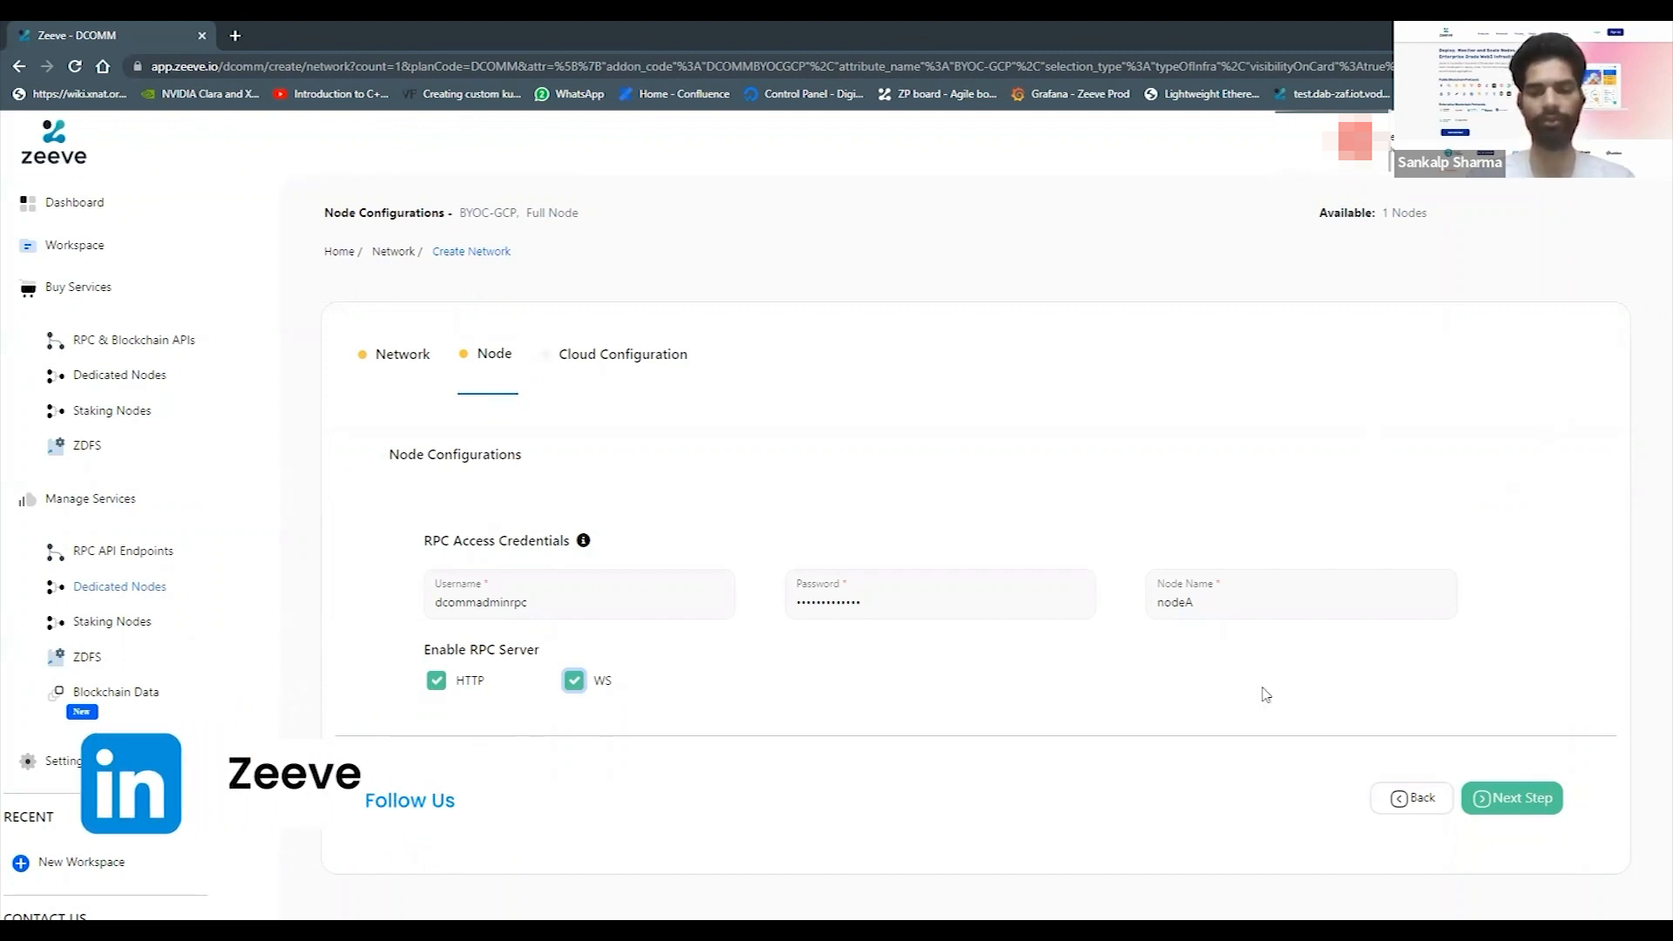
left_click(1514, 804)
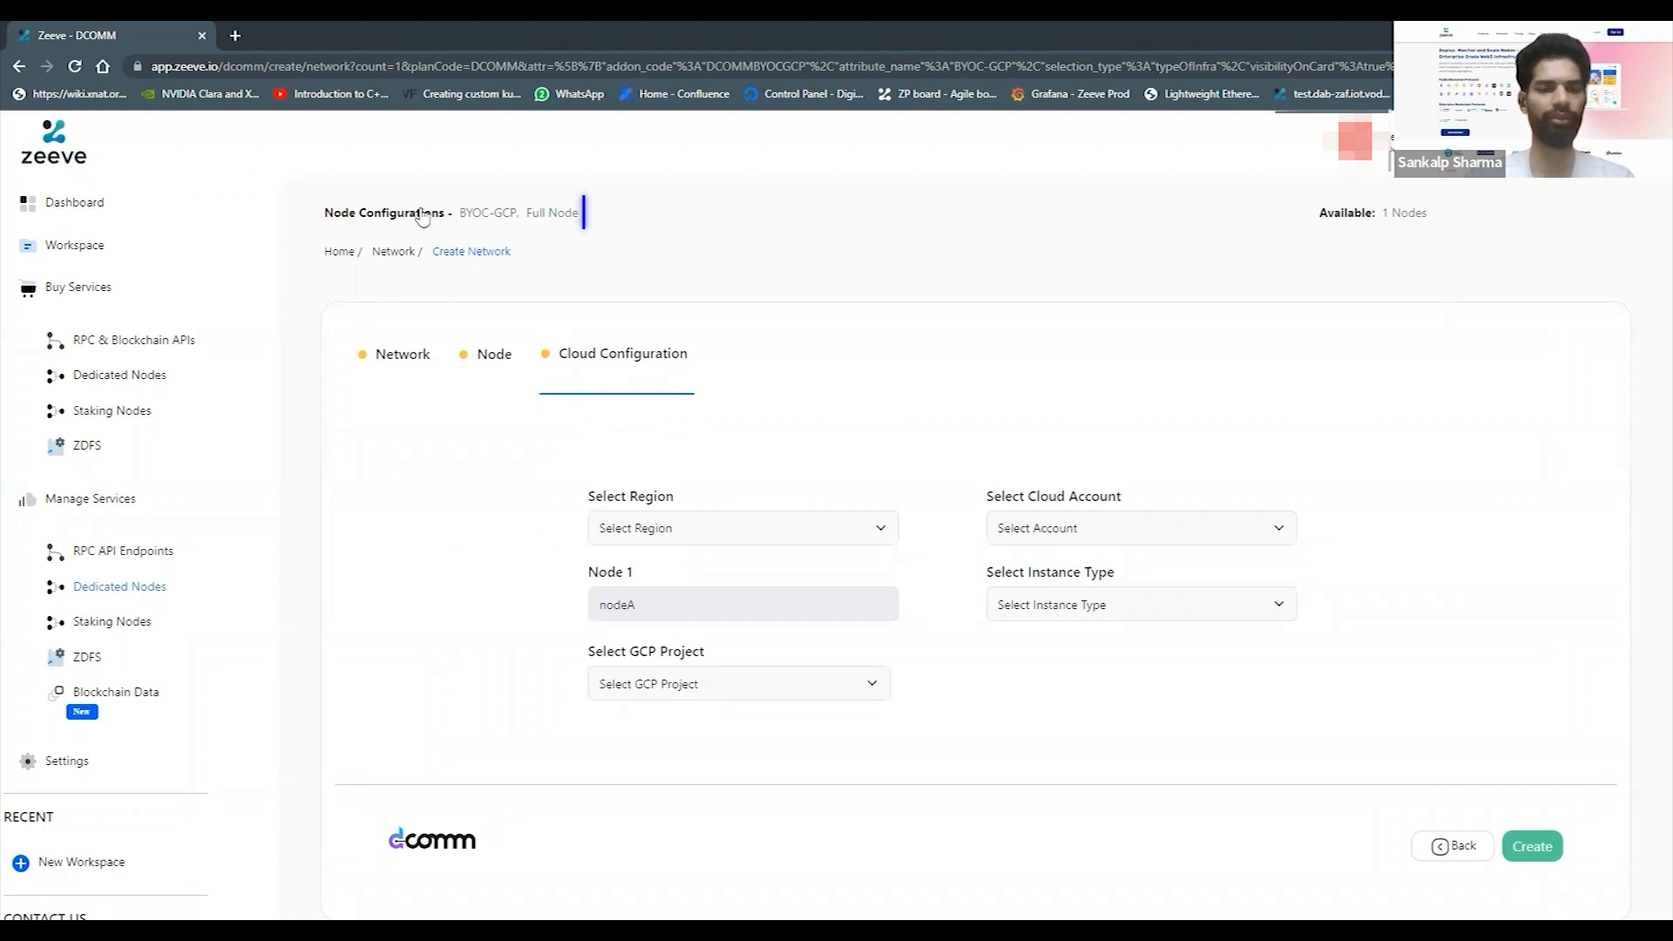
- Set the cloud region to europe-west2 and choose the gcp-zeeve-dev cloud account
left_click(793, 525)
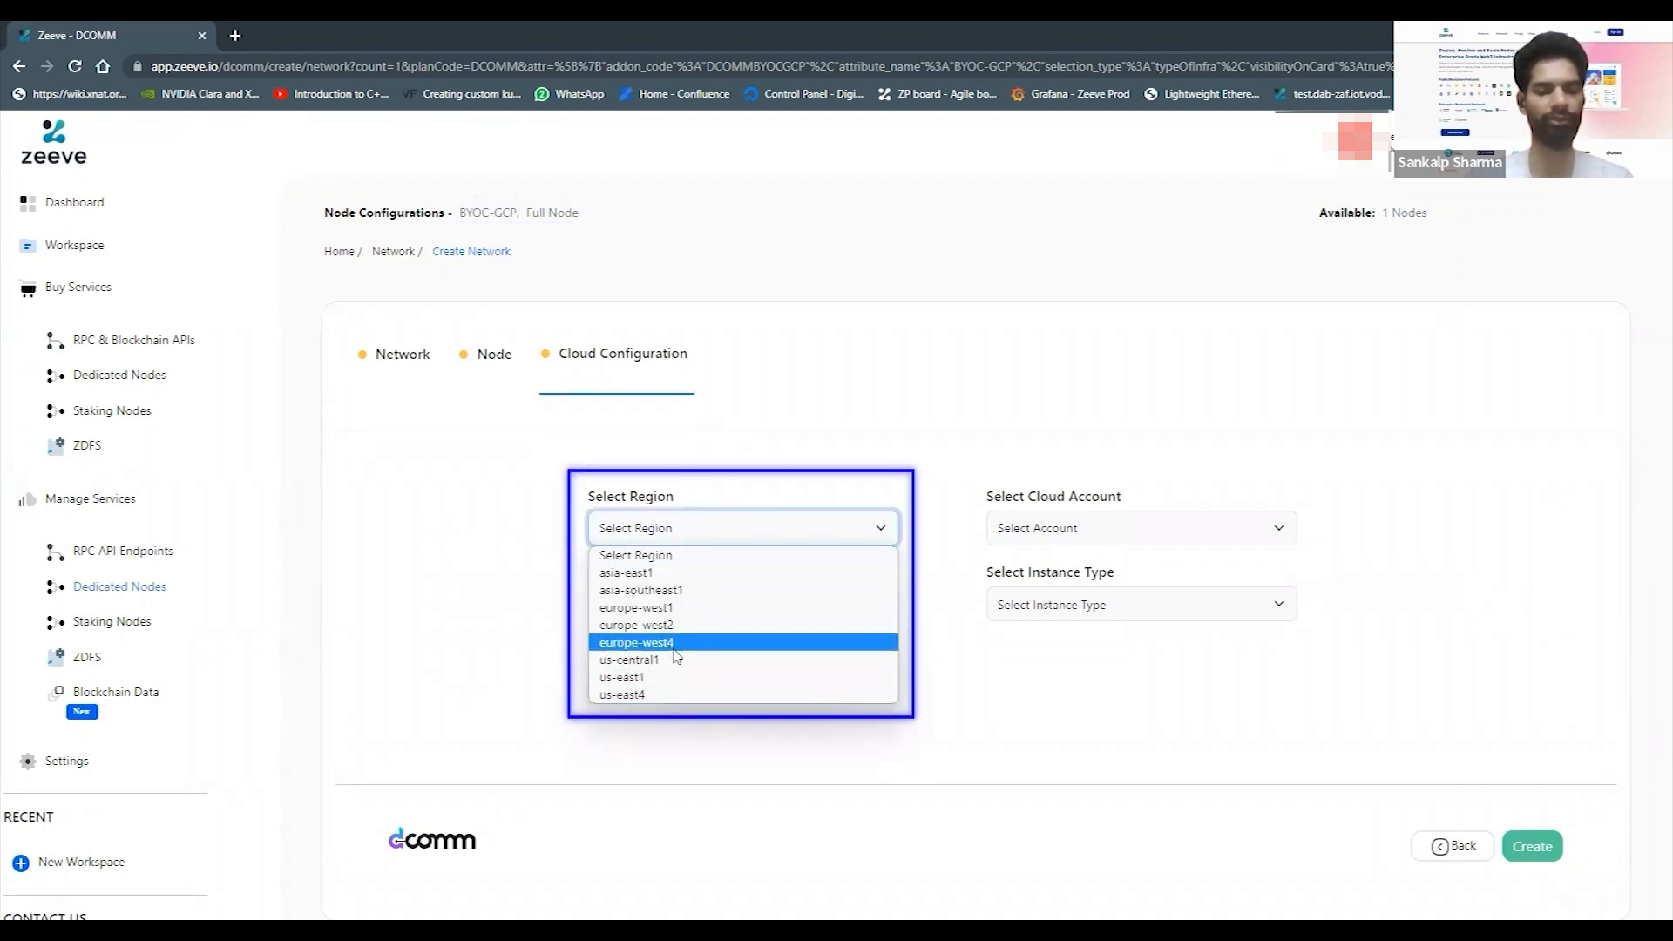
left_click(711, 625)
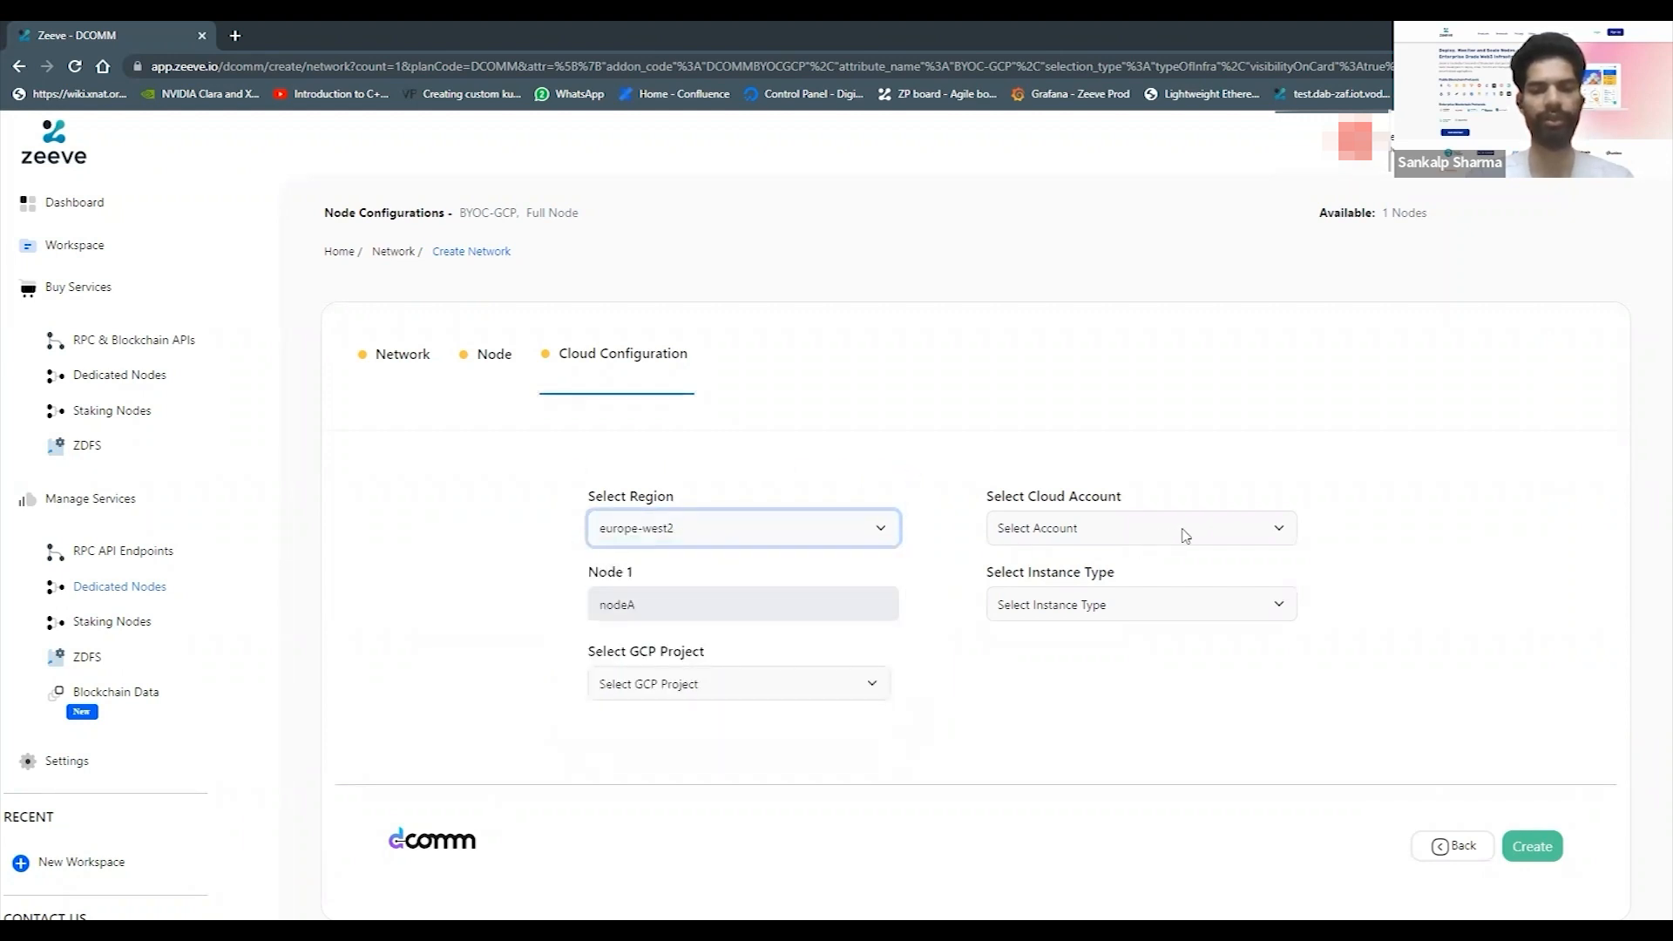
left_click(1184, 530)
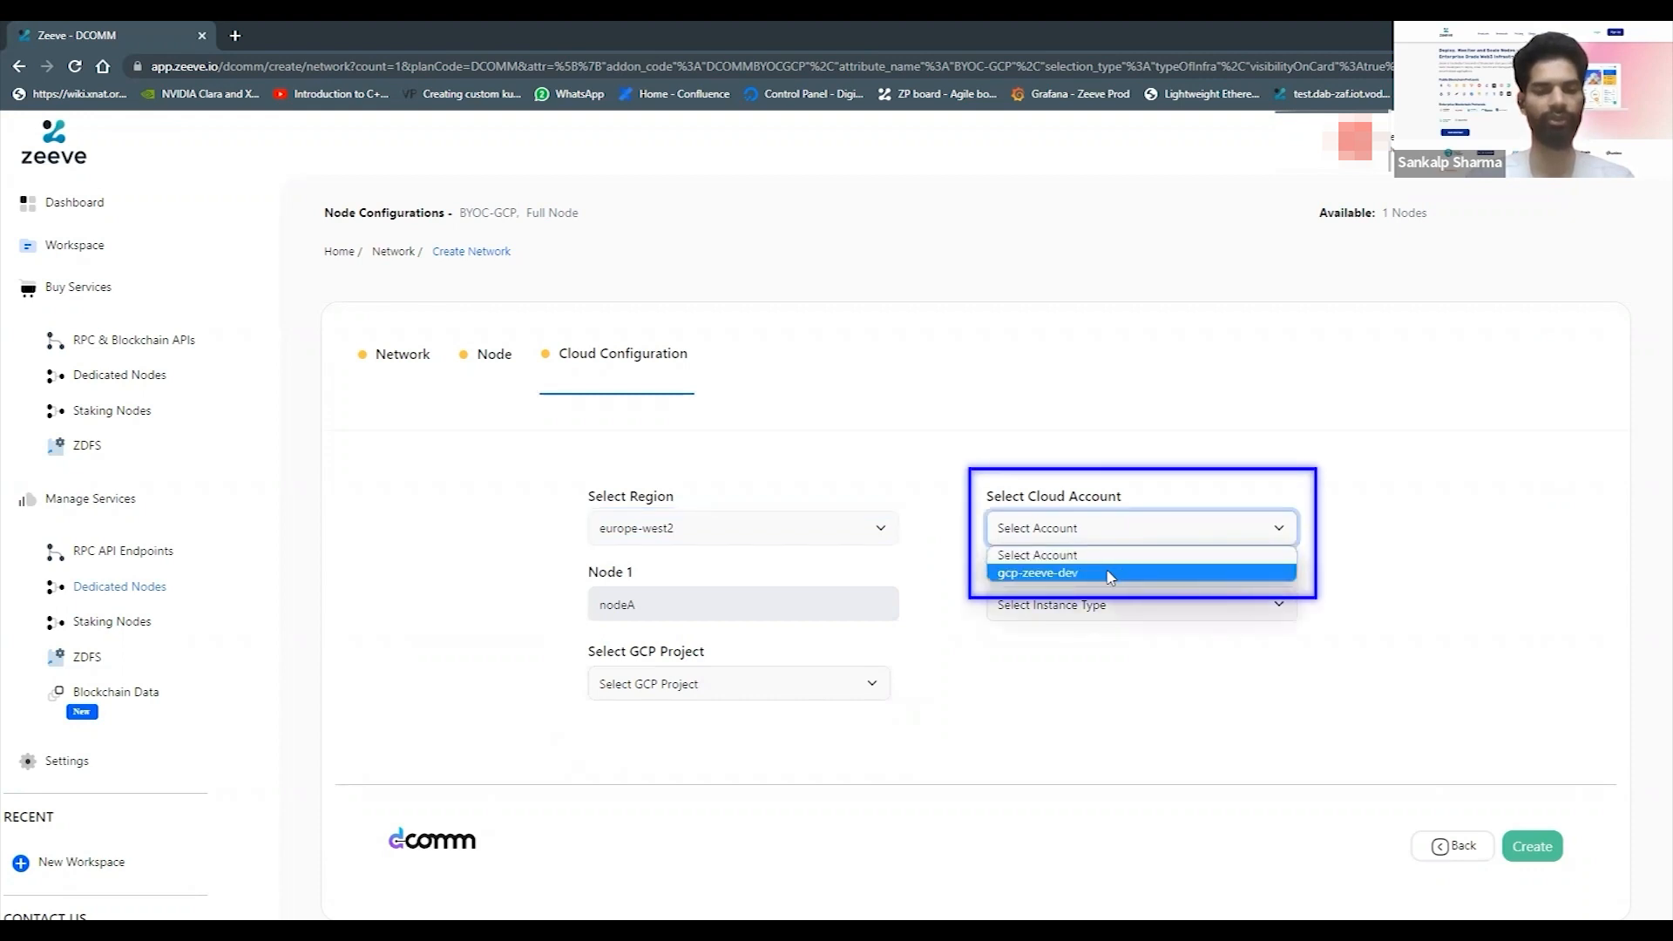
left_click(1109, 575)
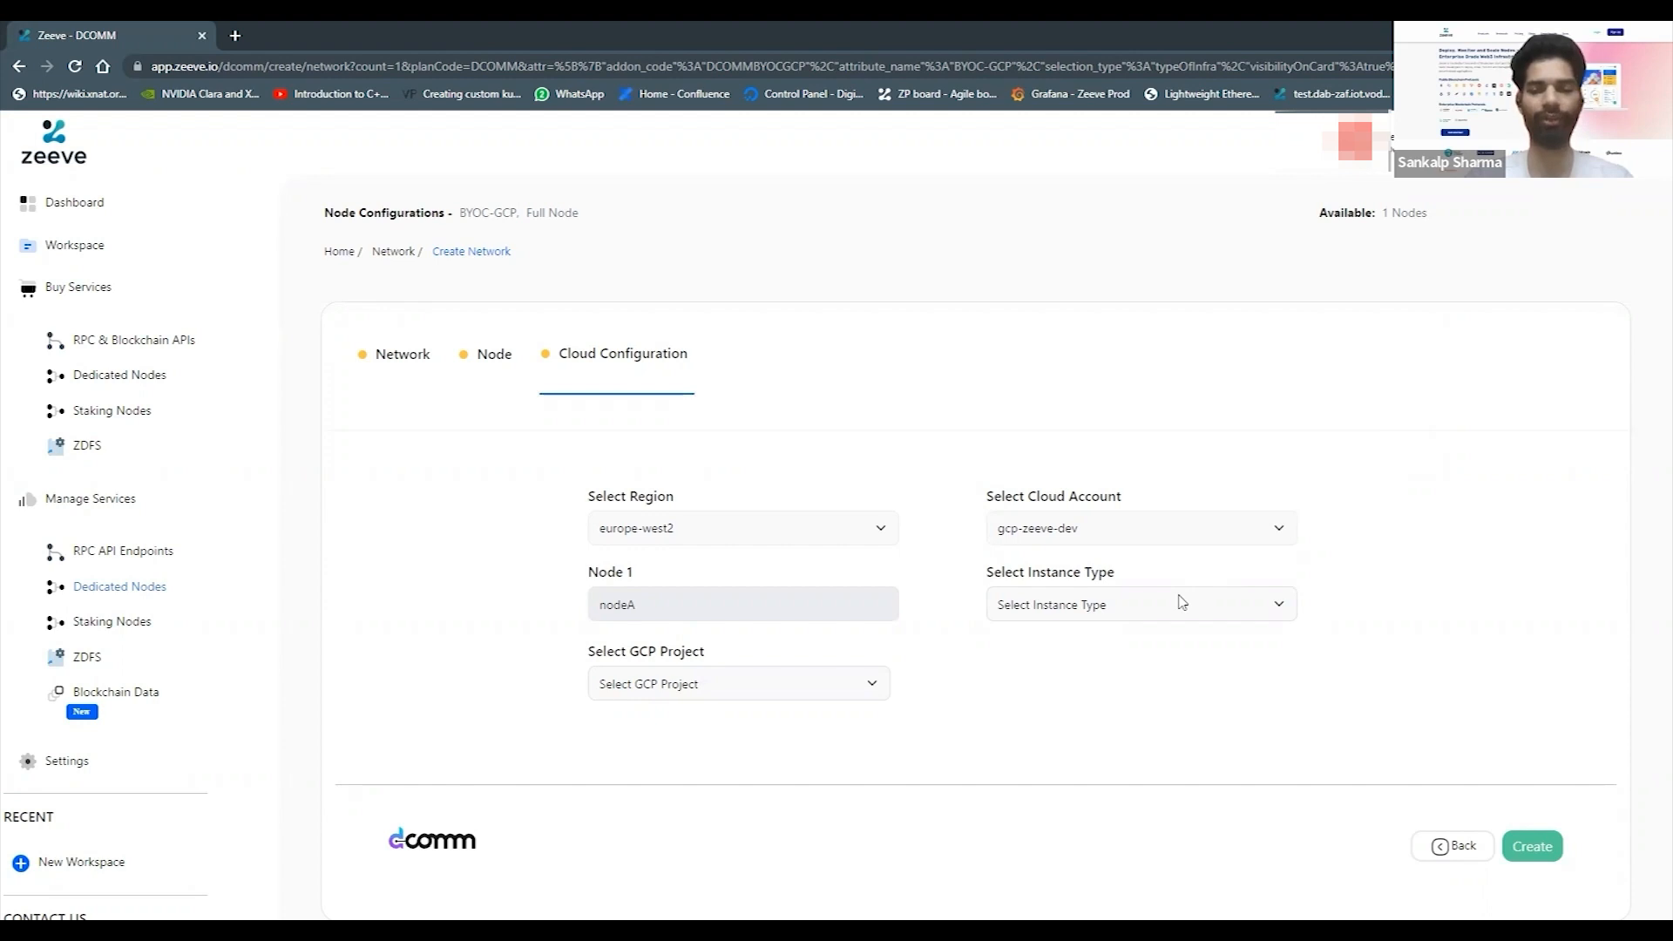
- Choose the e2-highcpu-4 instance type for nodeA and the Test-Account-Dev GCP project
left_click(1181, 602)
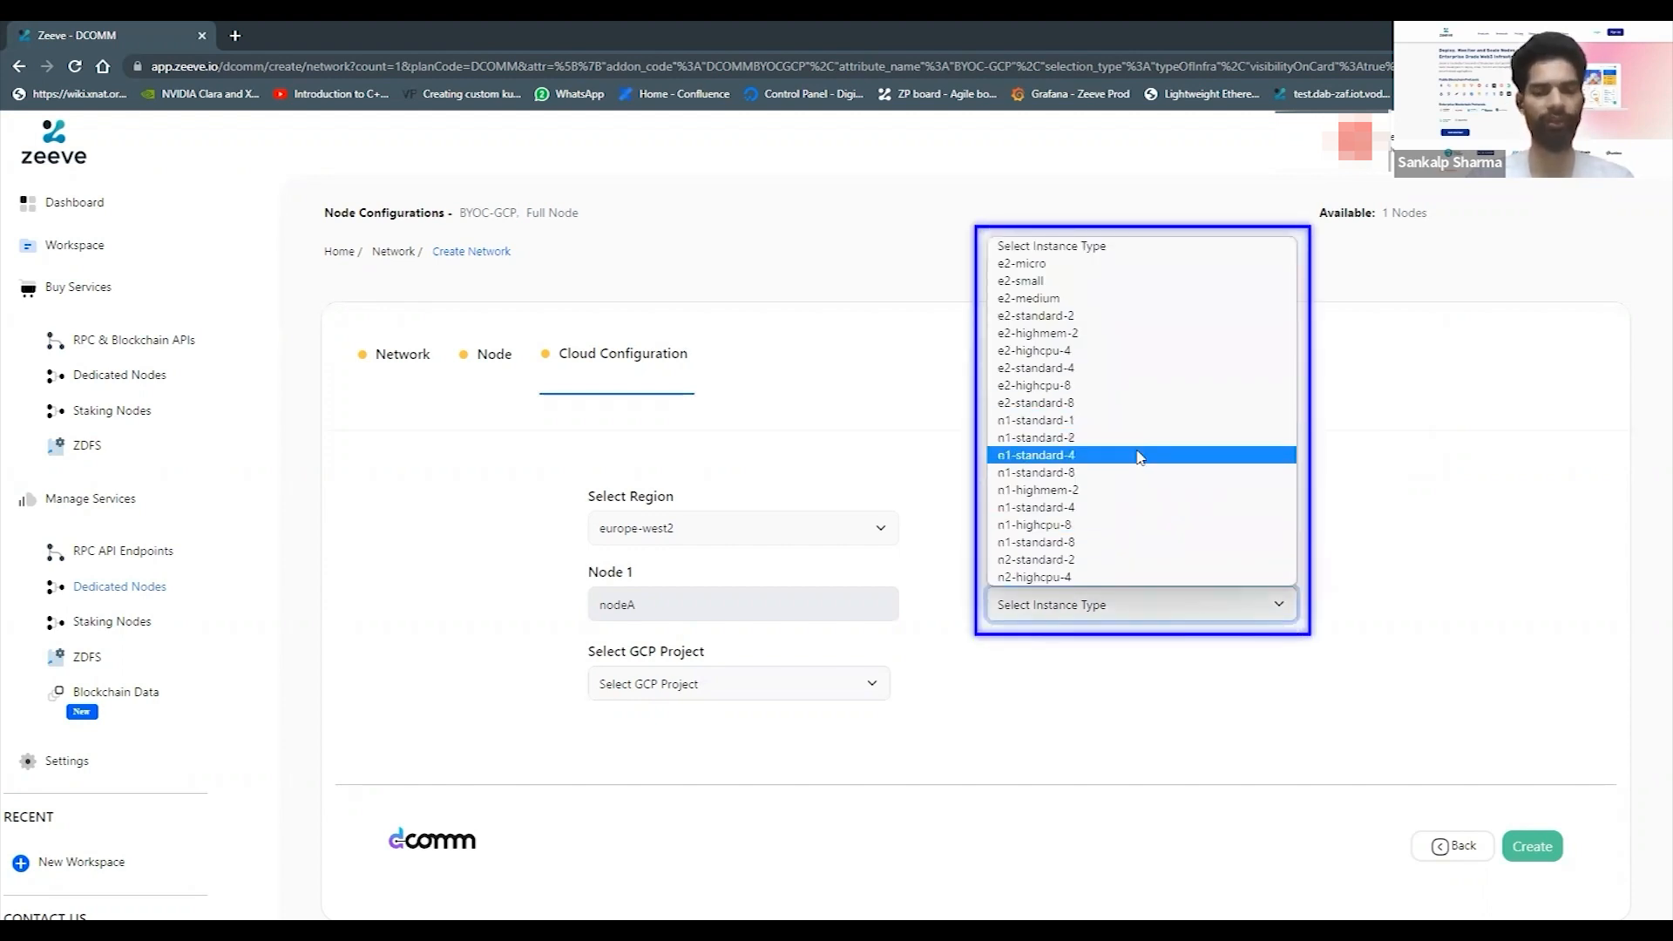
left_click(1153, 353)
scroll(872, 416, "down", 1)
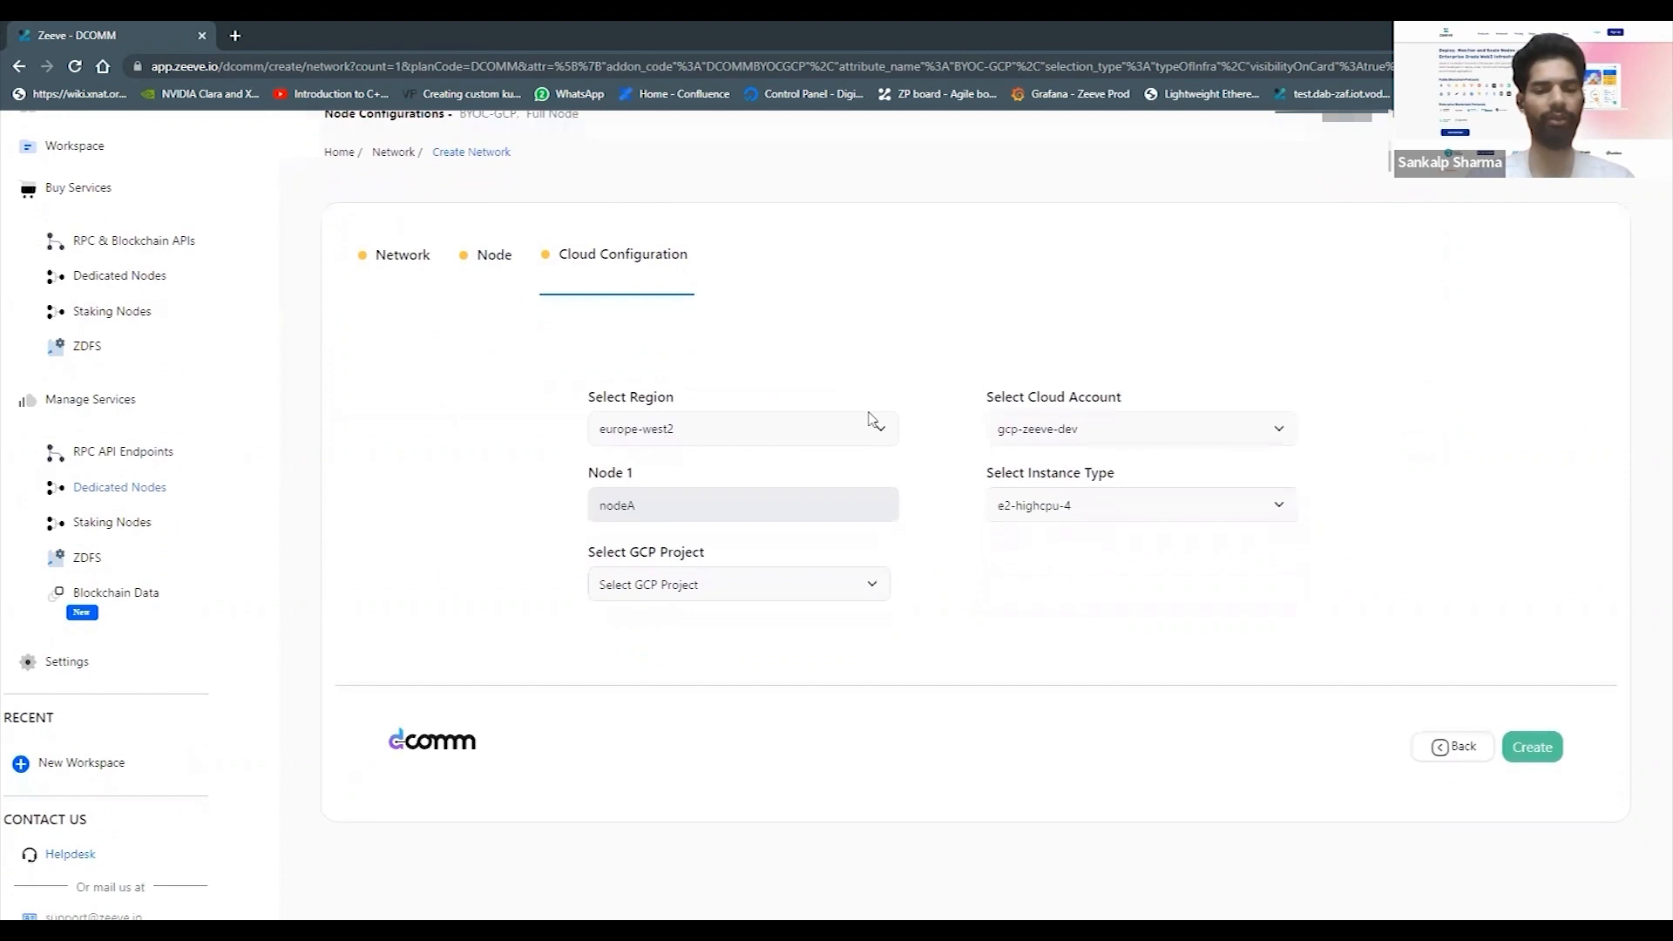
left_click(834, 591)
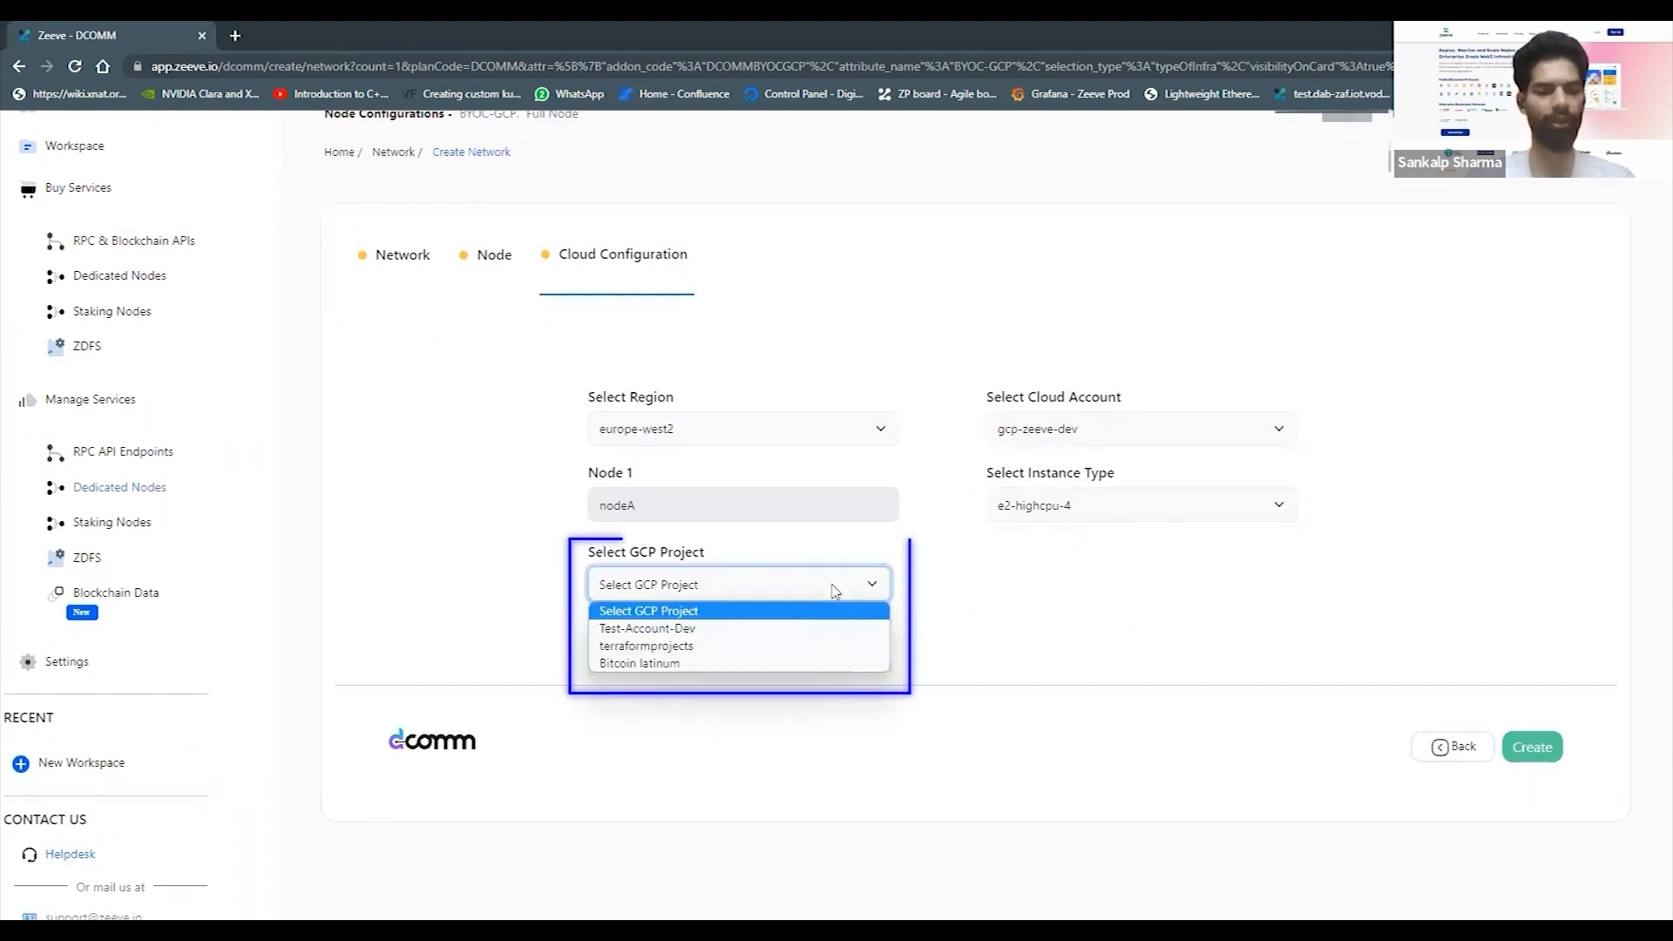
left_click(695, 629)
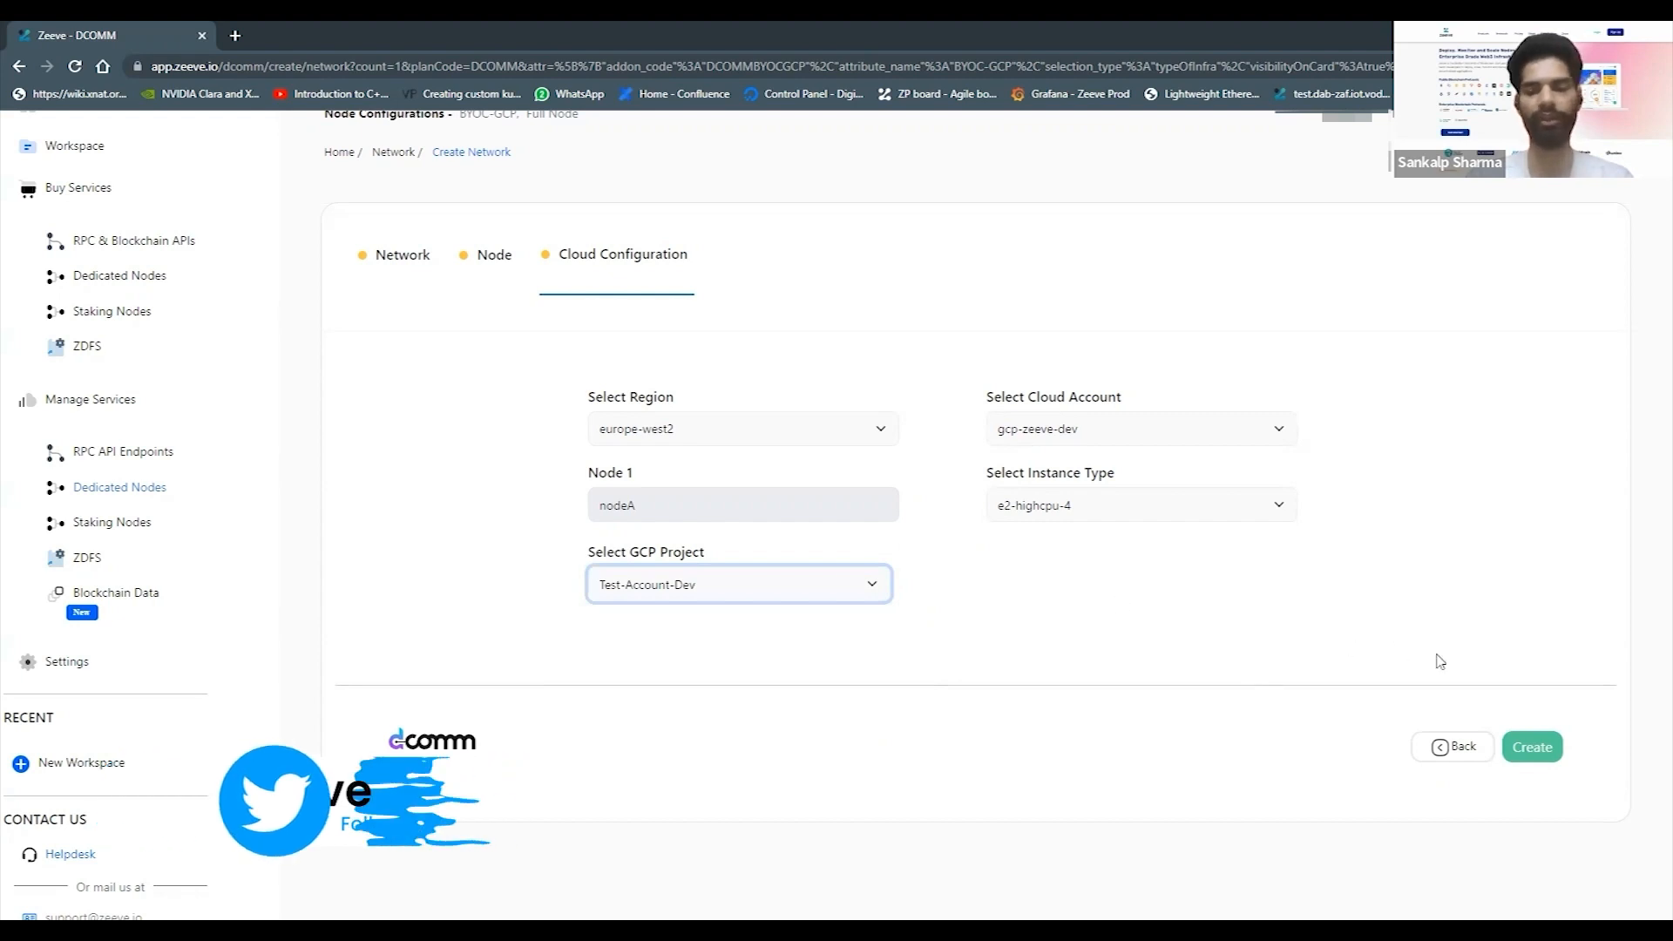
- Create the network with the chosen settings and continue to the list of dedicated networks
scroll(1521, 707, "up", 1)
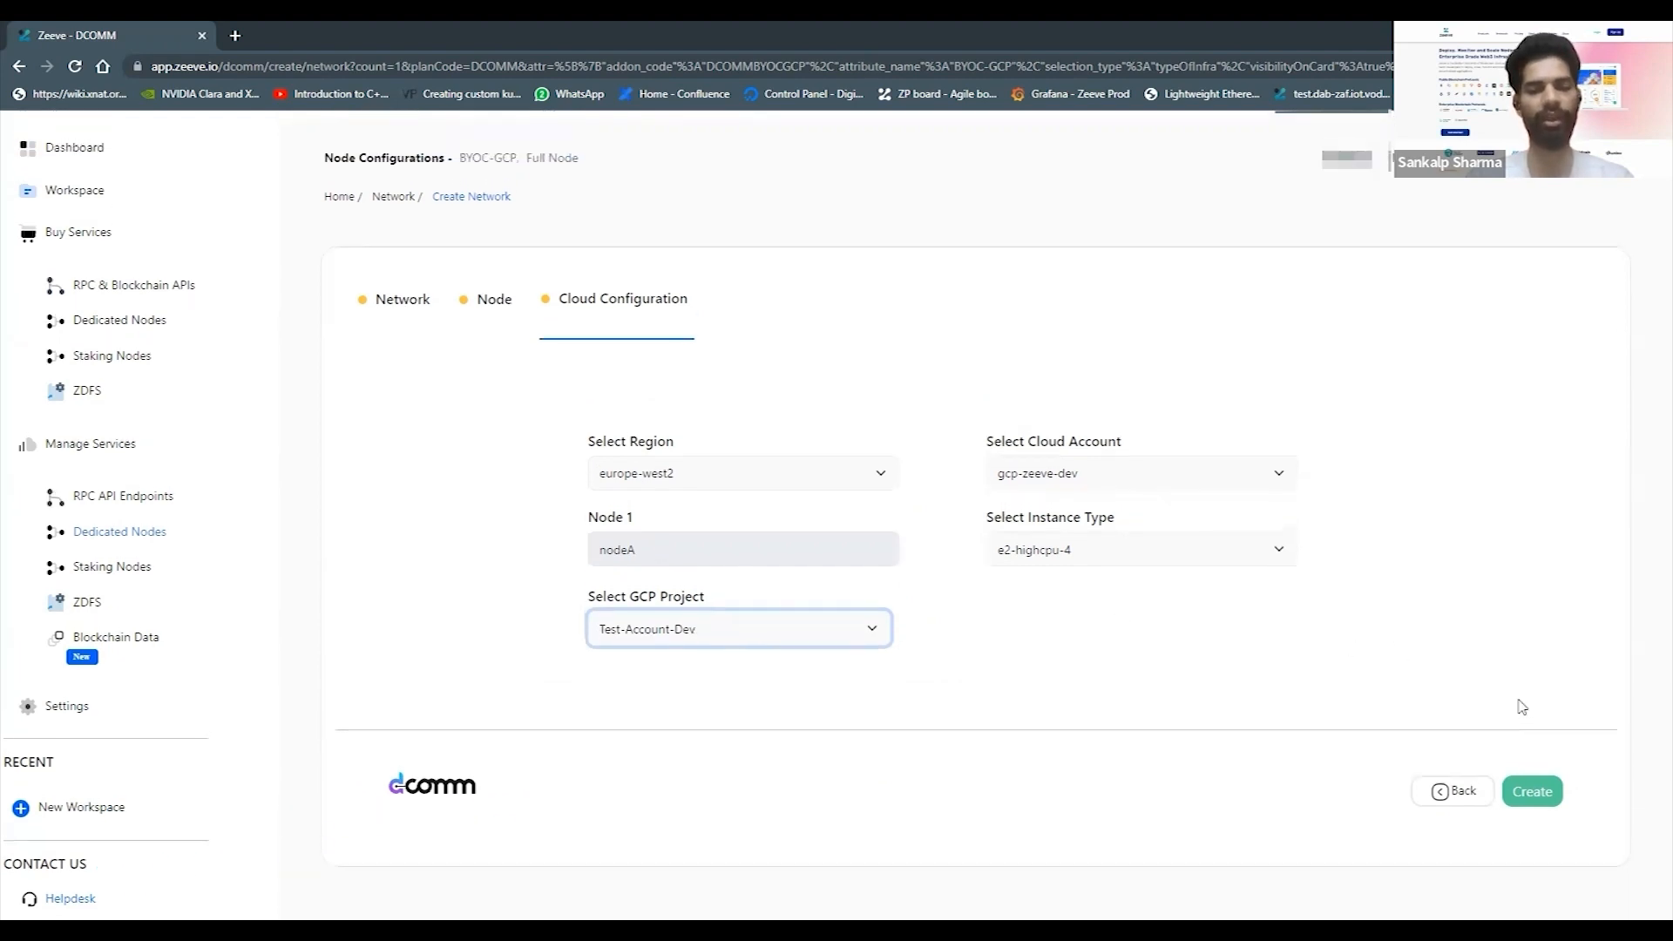
scroll(1521, 707, "down", 1)
left_click(1537, 755)
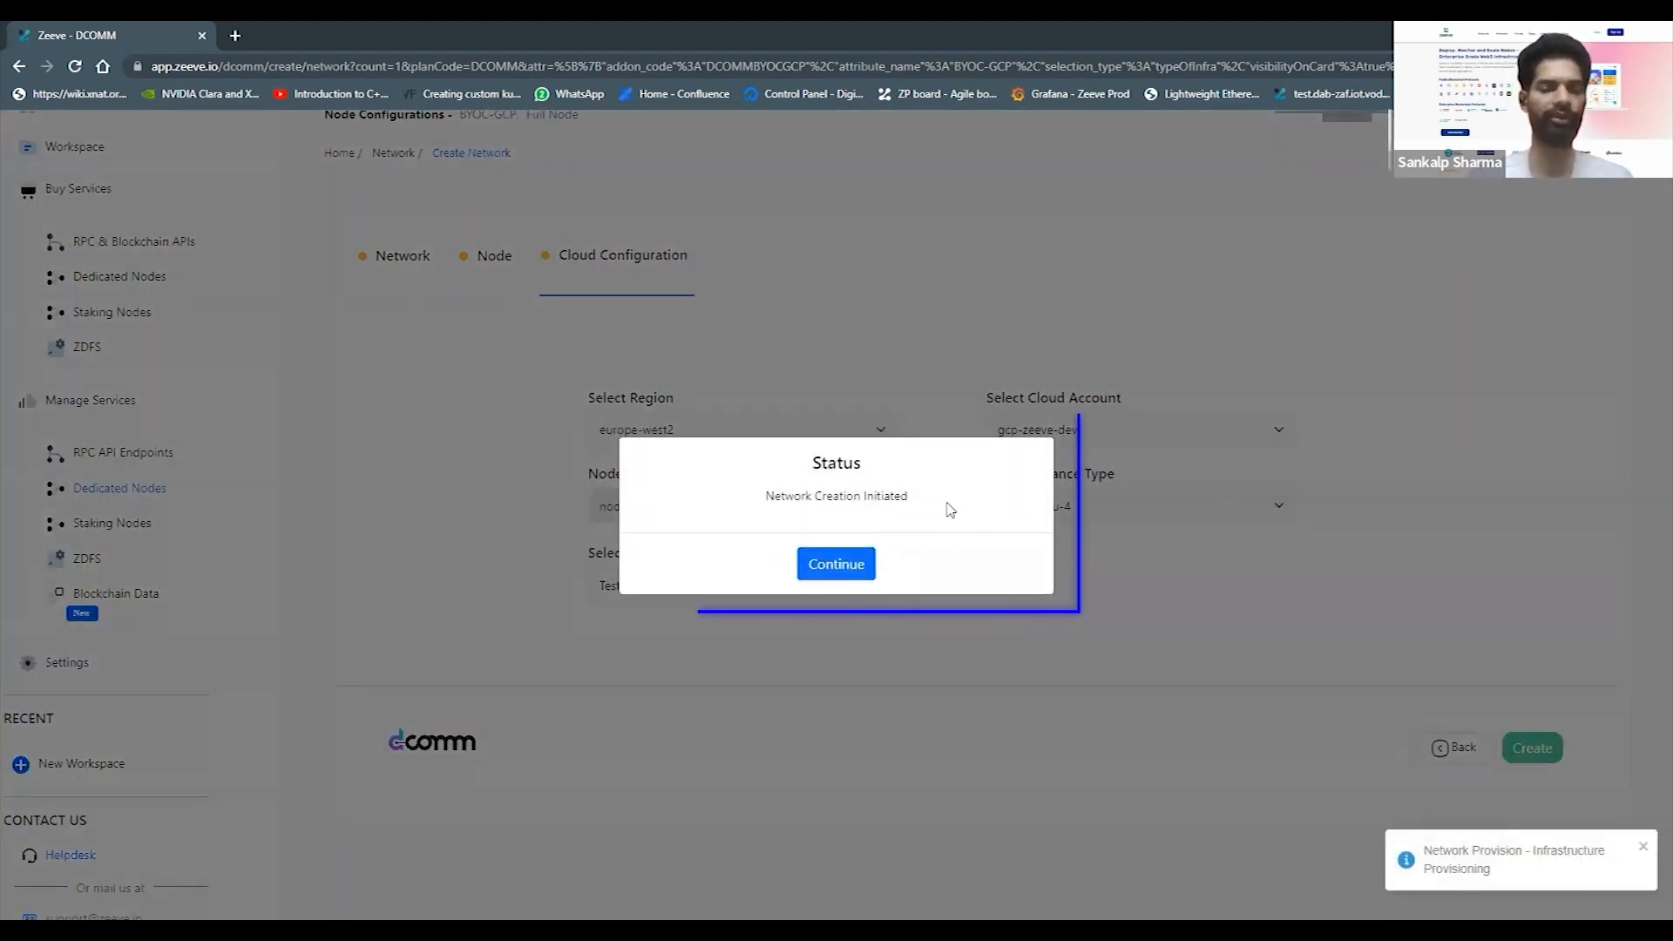
left_click(830, 571)
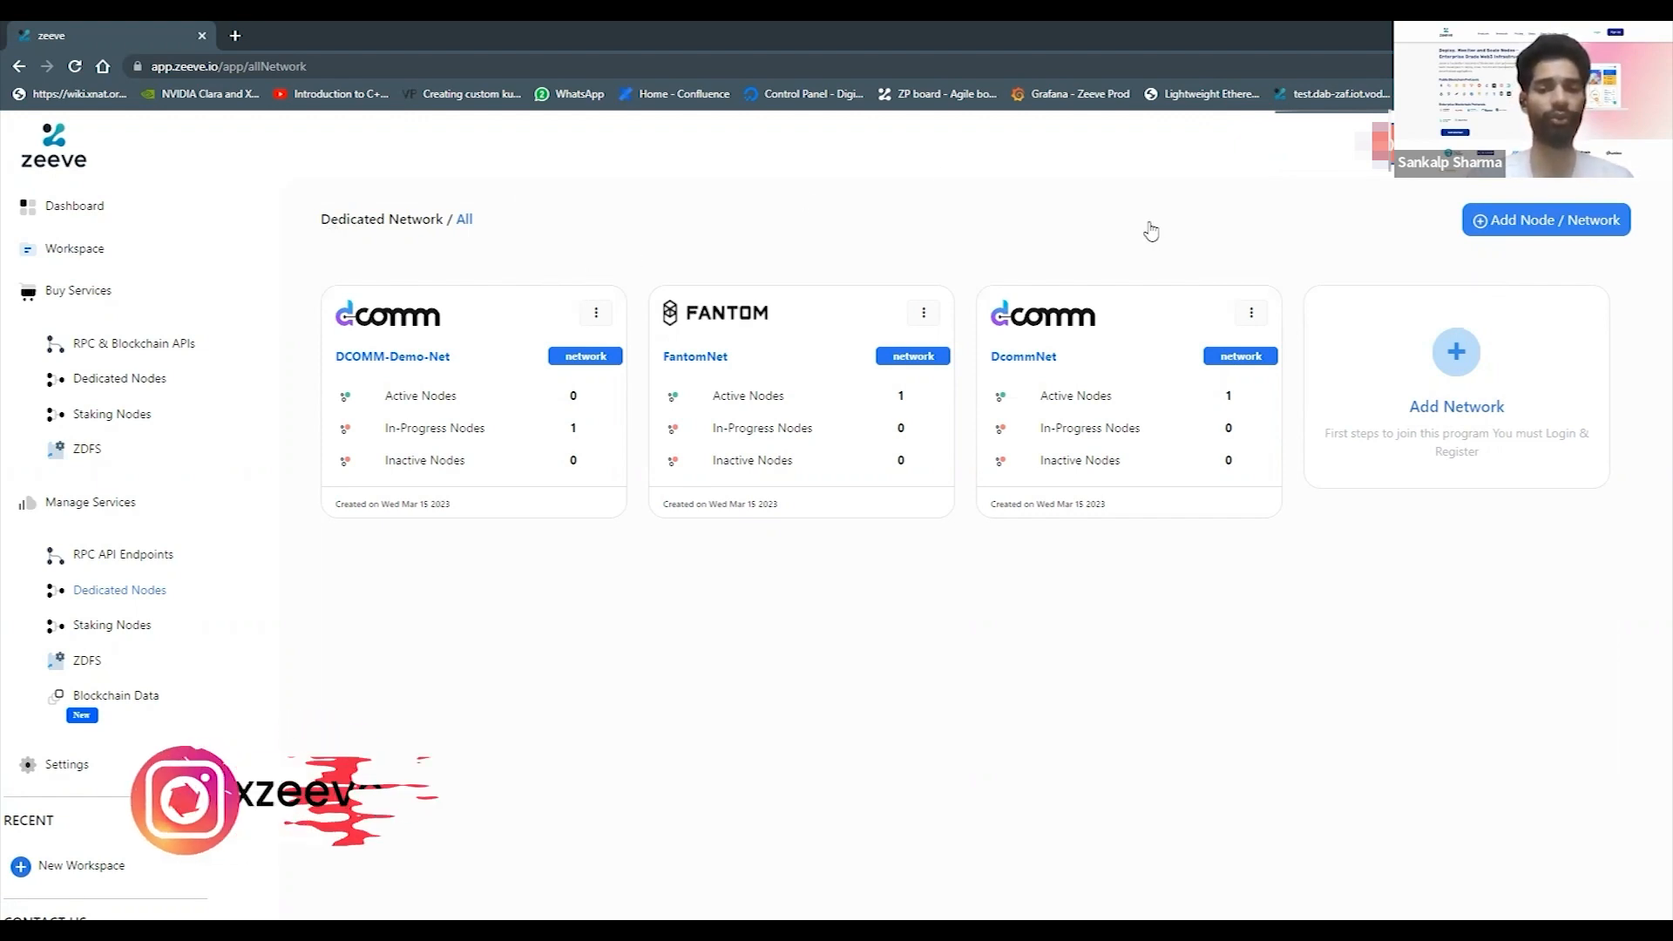
- Open the existing DcommNet network and review Node1's cloud details and status
left_click(1033, 359)
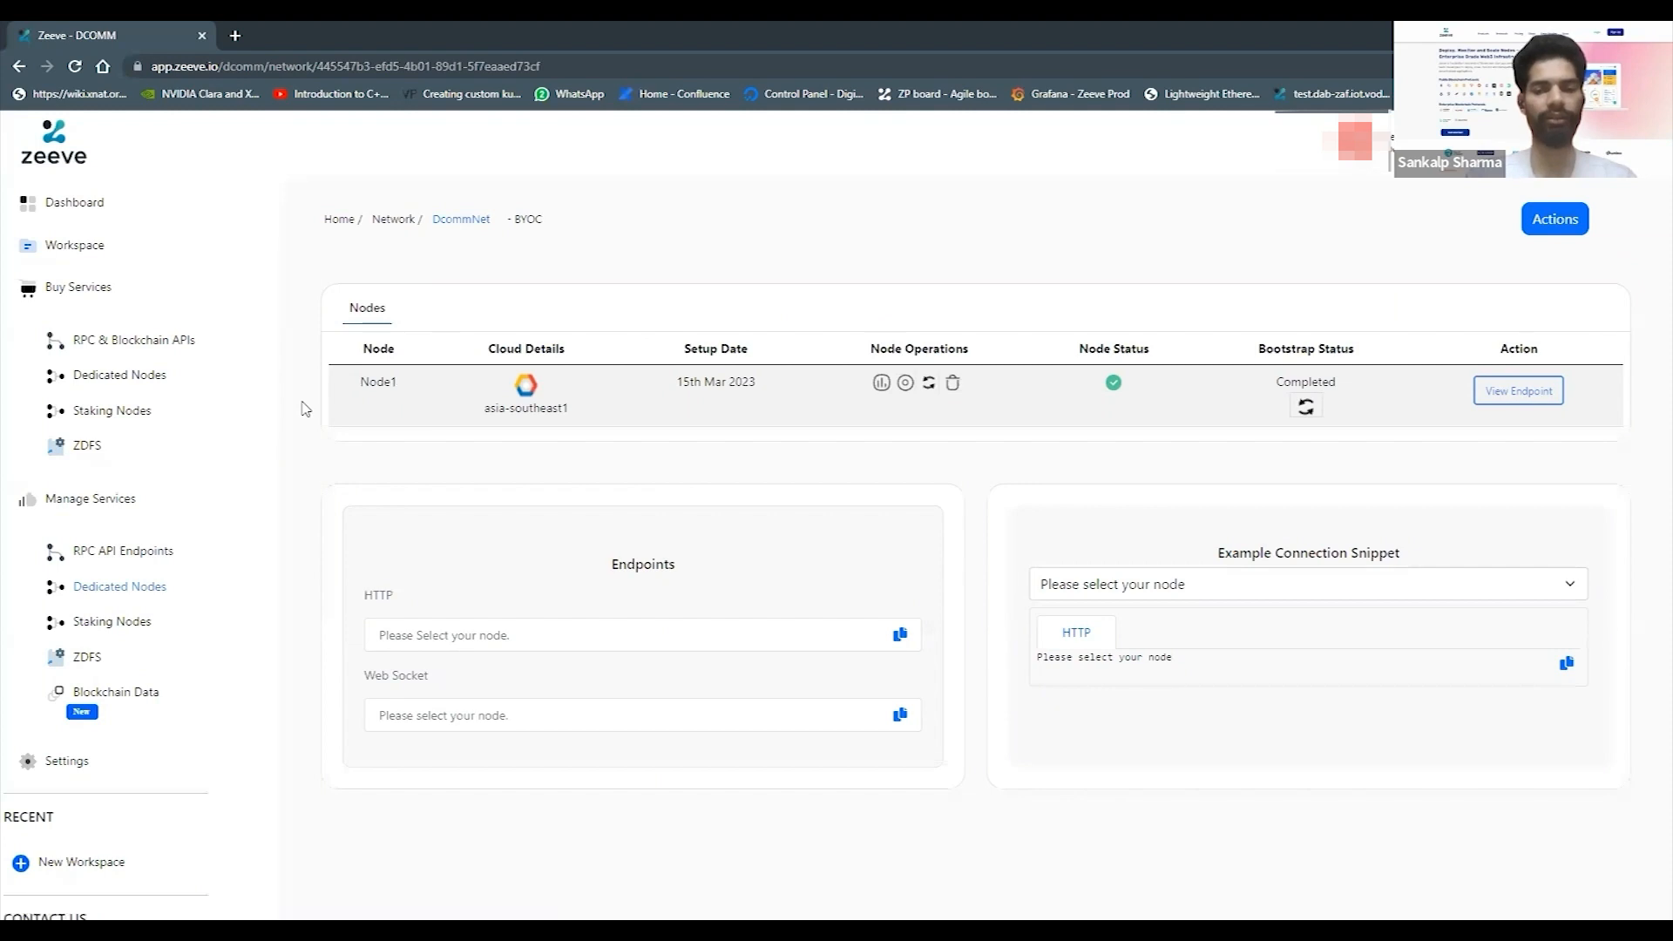
scroll(305, 409, "down", 1)
scroll(305, 409, "up", 1)
mouse_move(405, 373)
left_mouse_down()
mouse_move(352, 391)
mouse_move(404, 373)
left_mouse_up()
left_click_drag(577, 370, 560, 420)
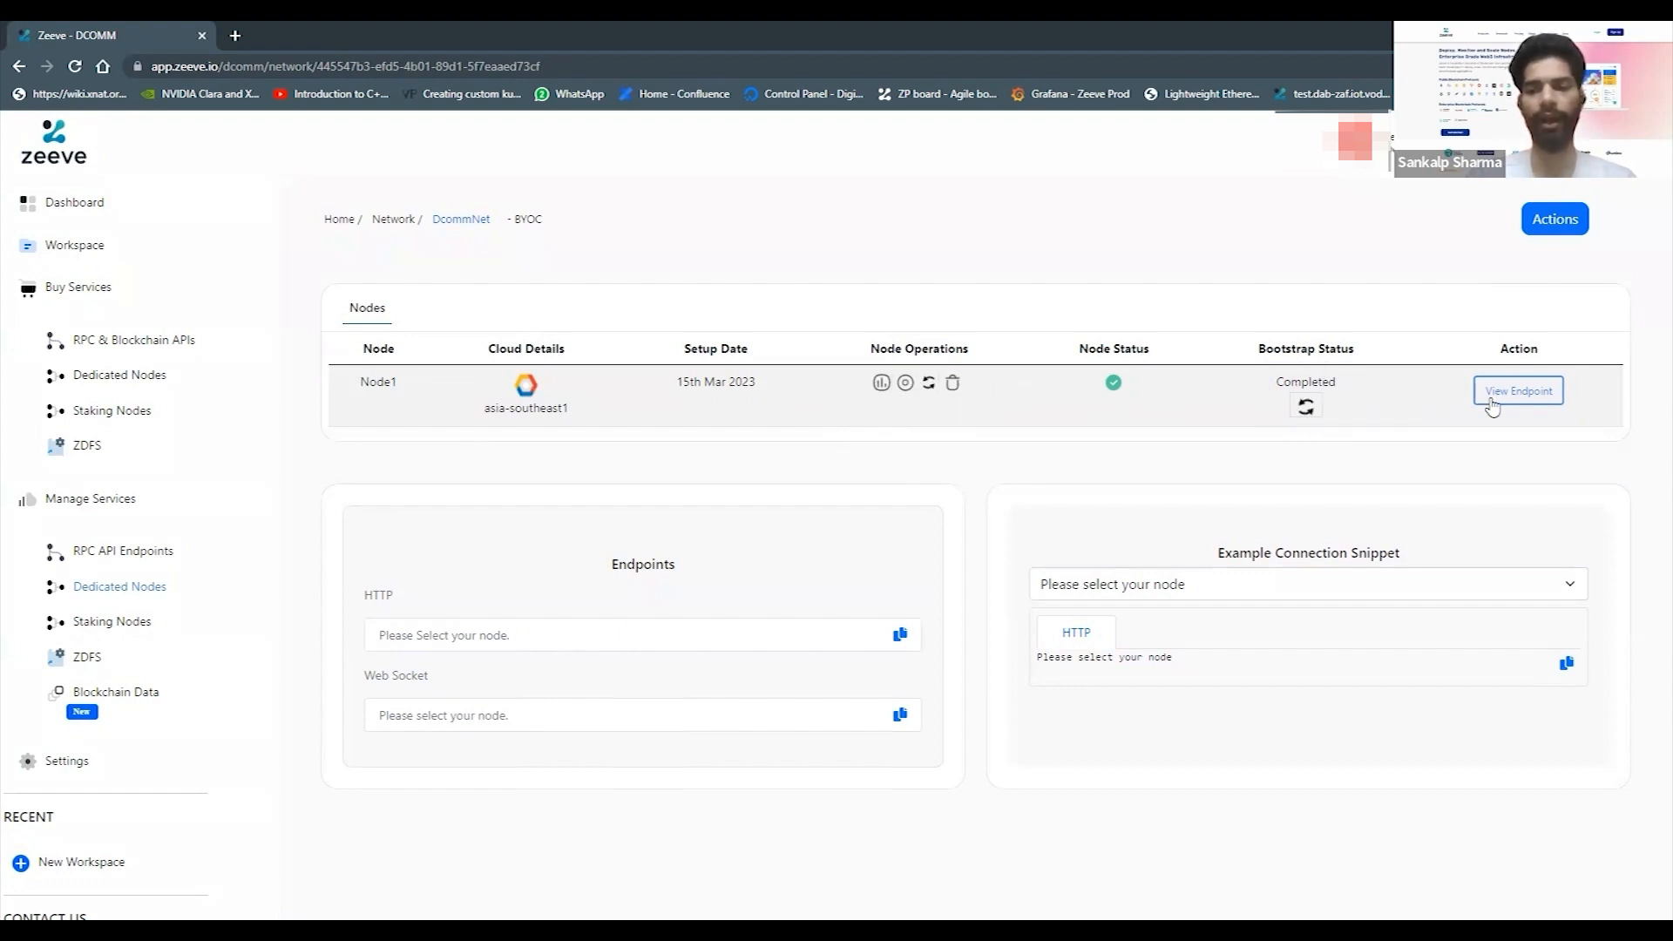
- Display Node1's endpoints and check which actions are available for the DcommNet network
left_click(1524, 400)
scroll(1001, 363, "up", 2)
scroll(1001, 362, "down", 1)
scroll(1001, 362, "up", 1)
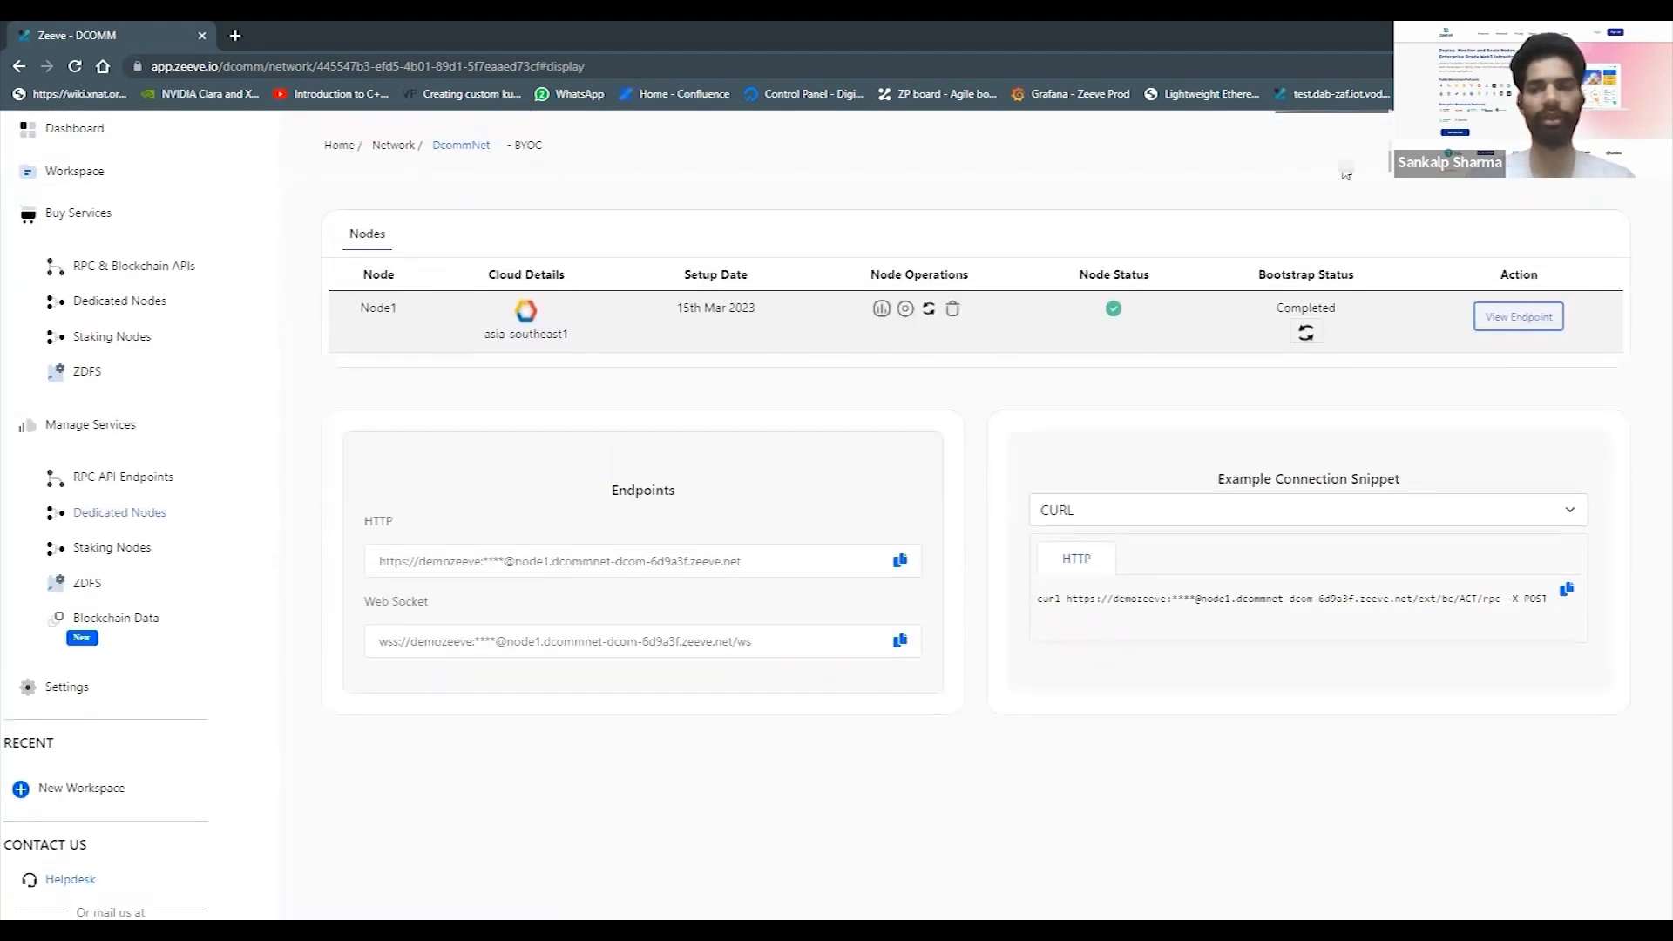
left_click(1581, 142)
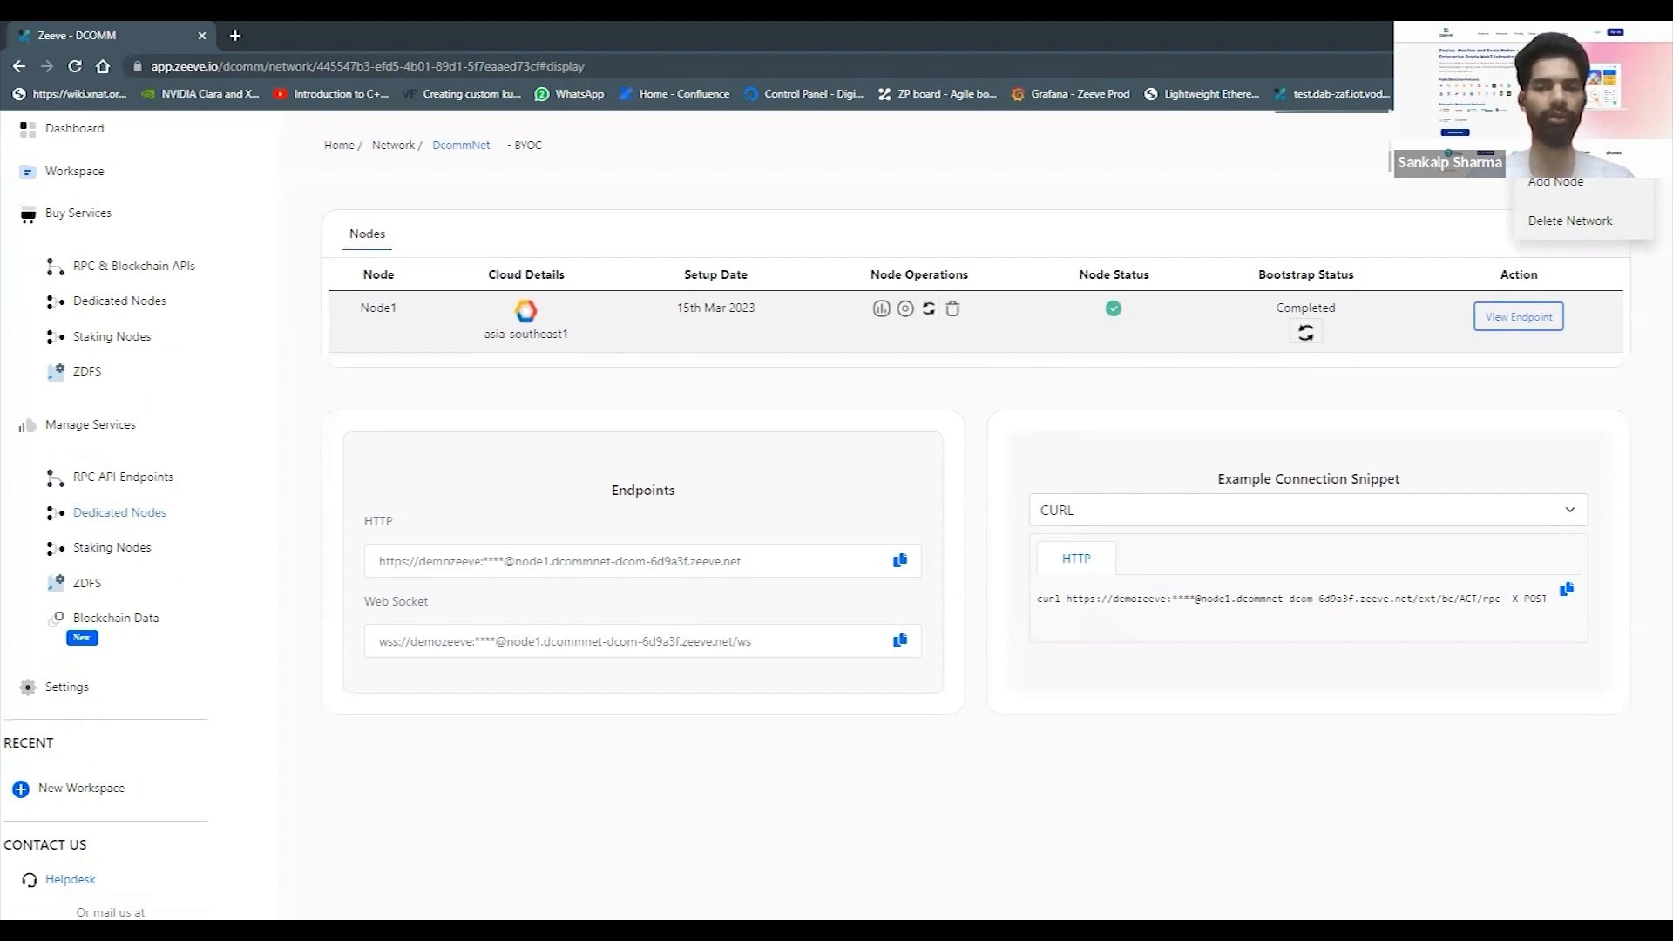
scroll(831, 514, "down", 2)
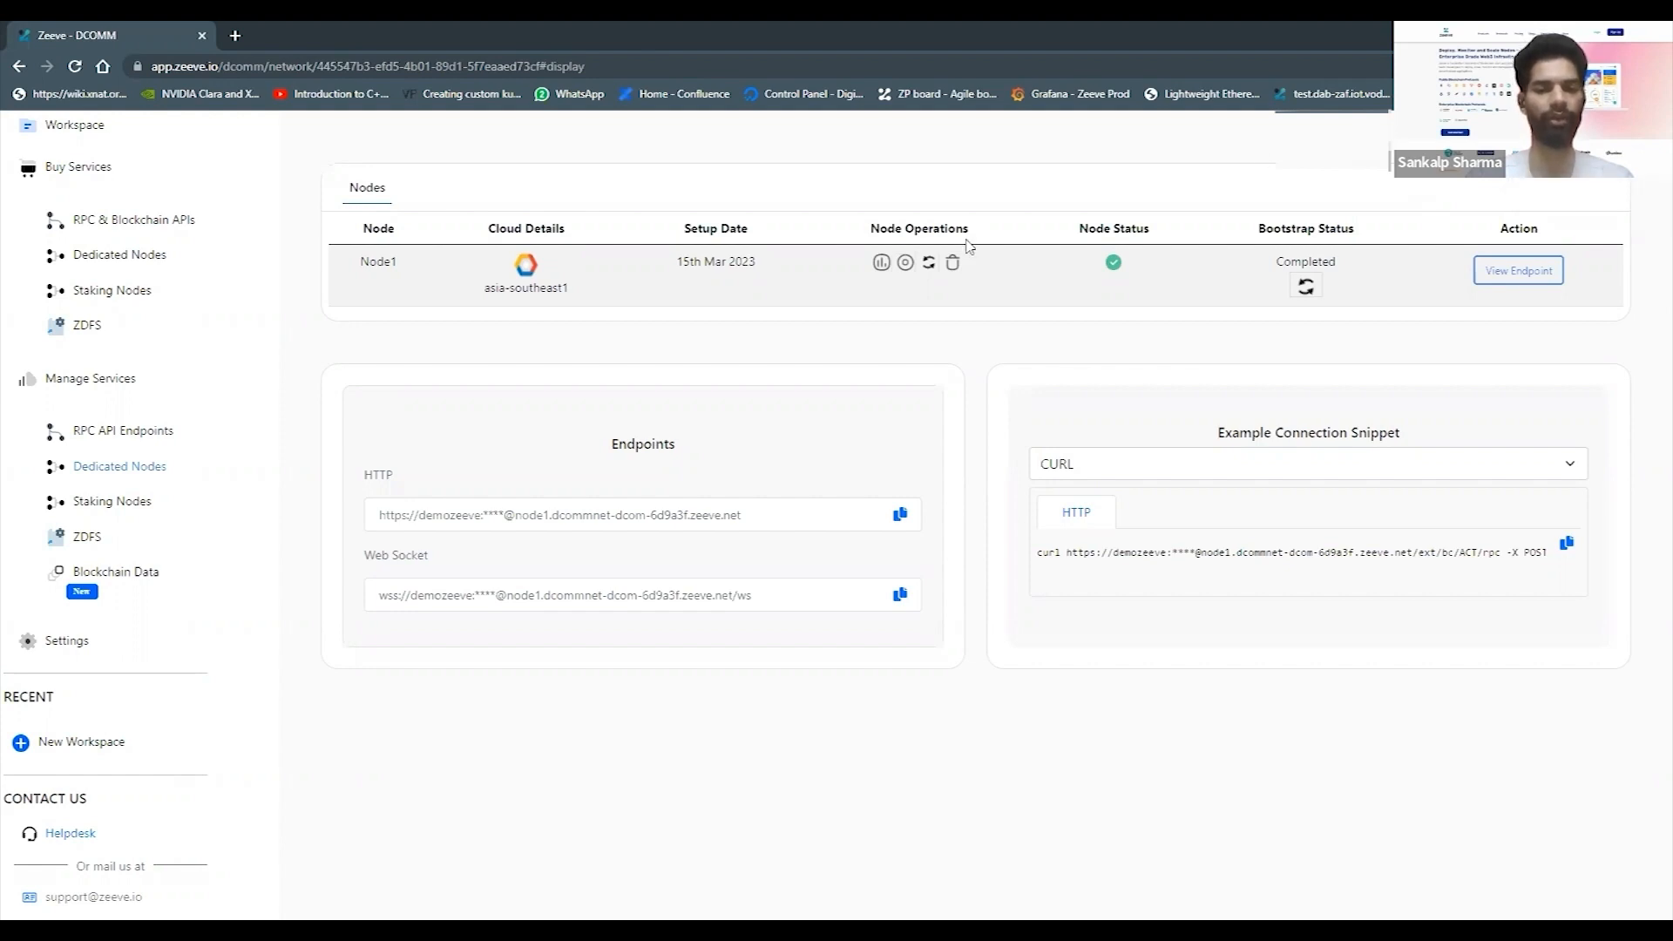
- Copy Node1's HTTP endpoint address
left_click(901, 519)
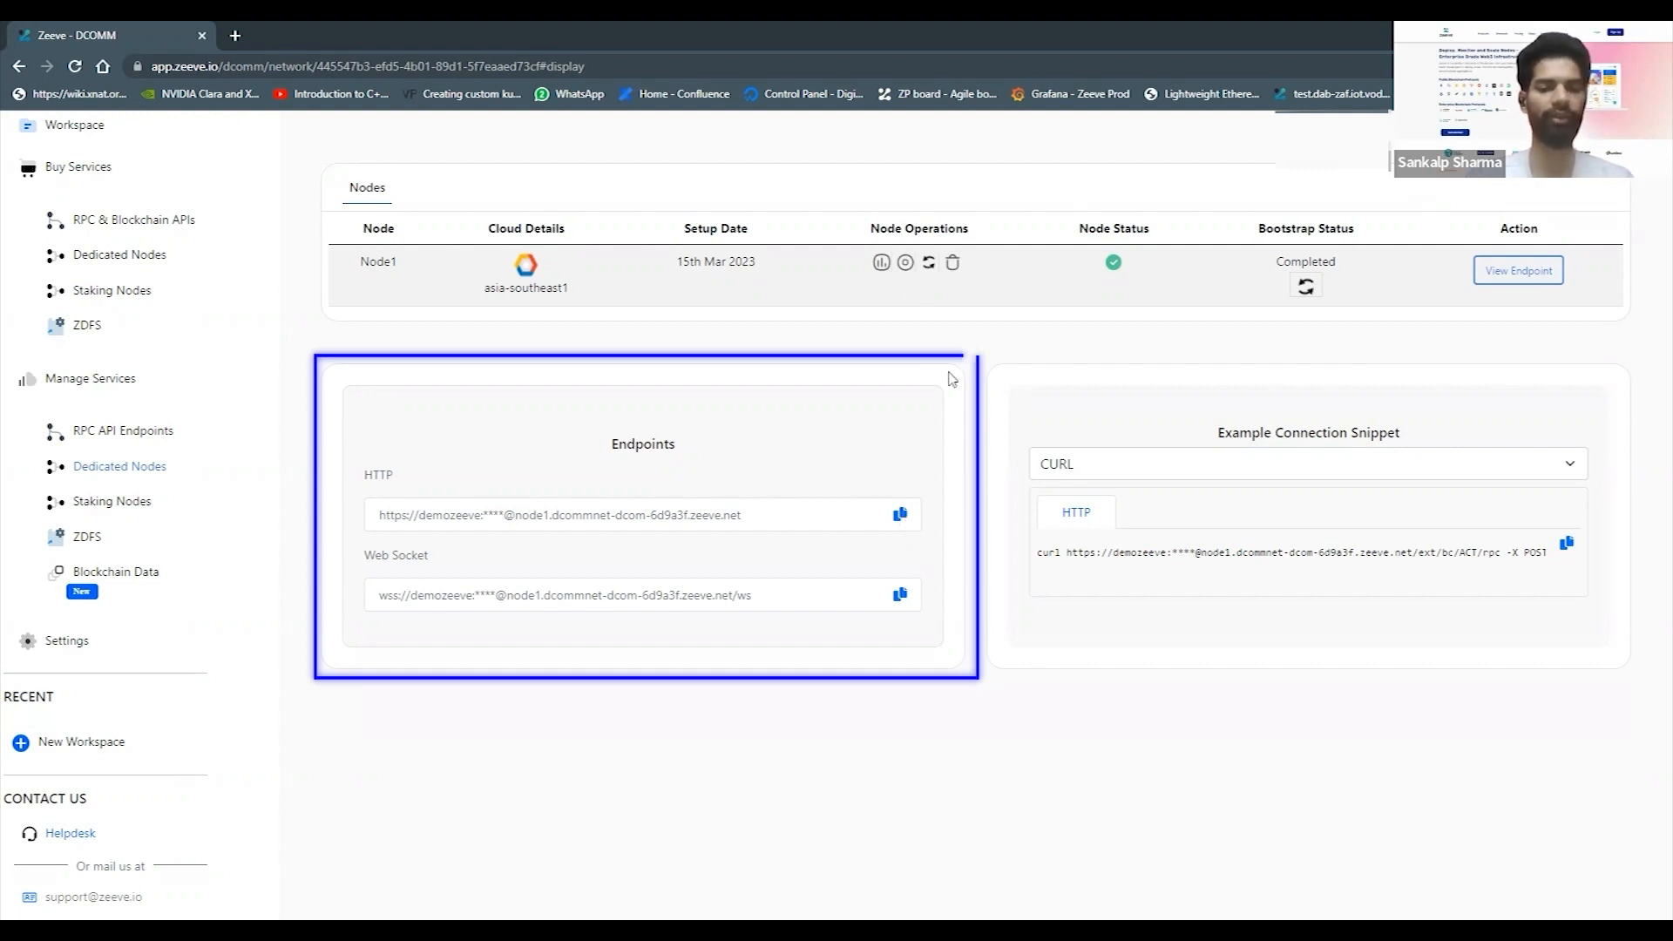
scroll(985, 334, "up", 1)
scroll(985, 334, "up", 2)
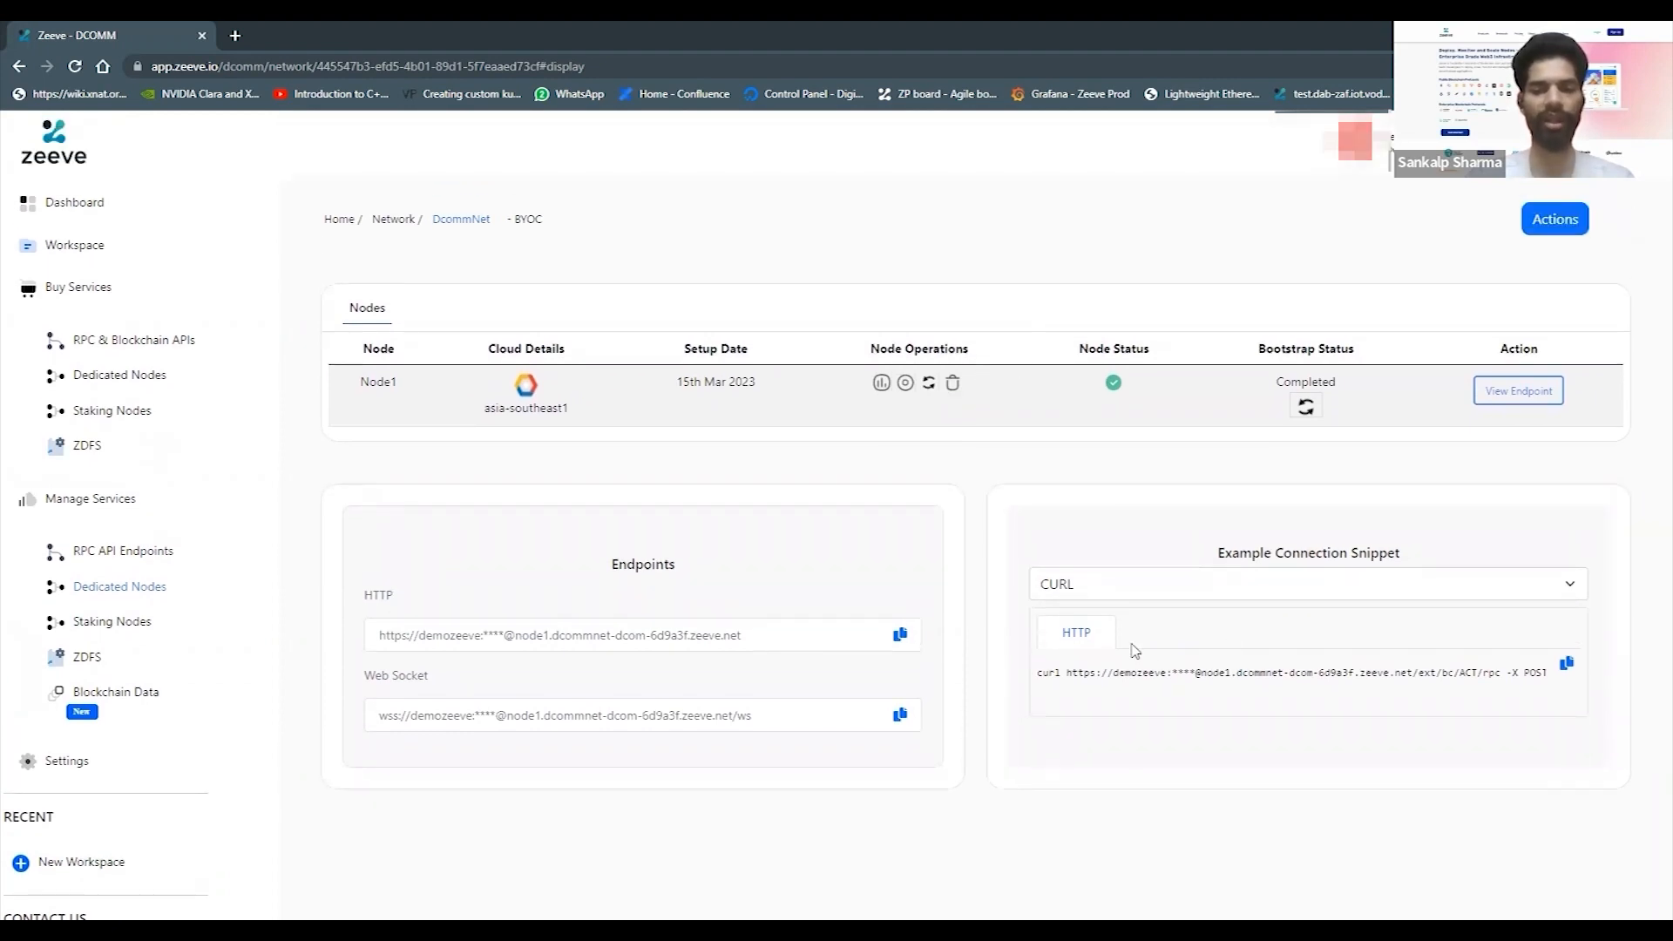
- Switch the example connection snippet to NodeJs and view its HTTP and WS versions
left_click(1185, 593)
left_click(1154, 658)
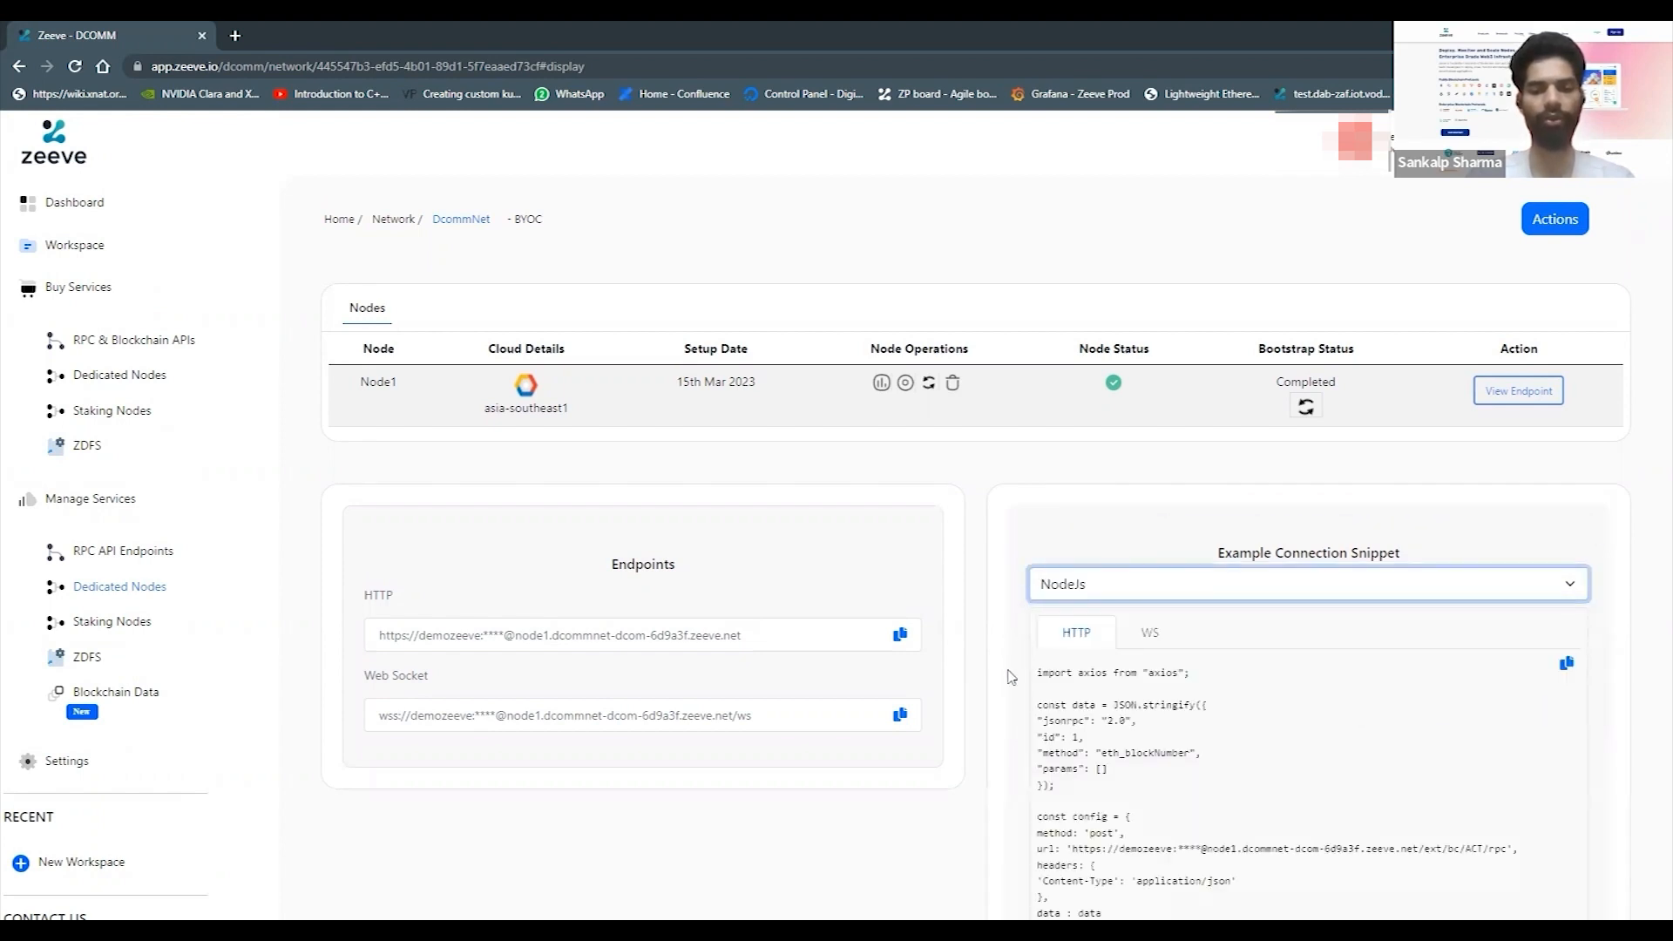
scroll(1010, 677, "down", 2)
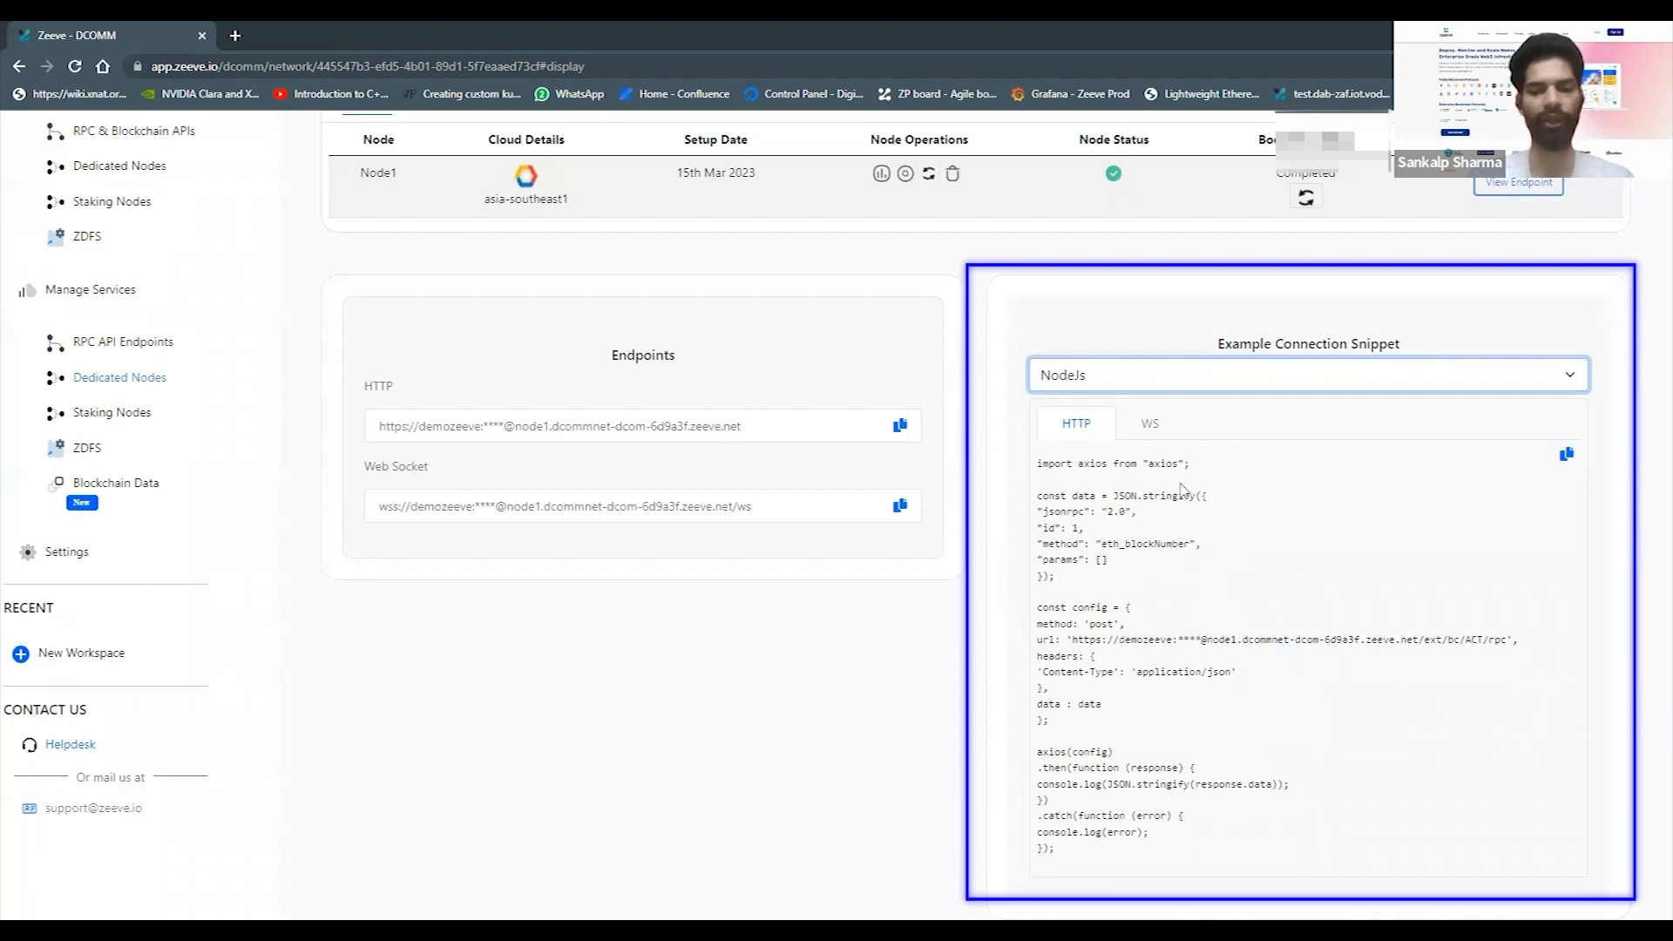
left_click(1150, 424)
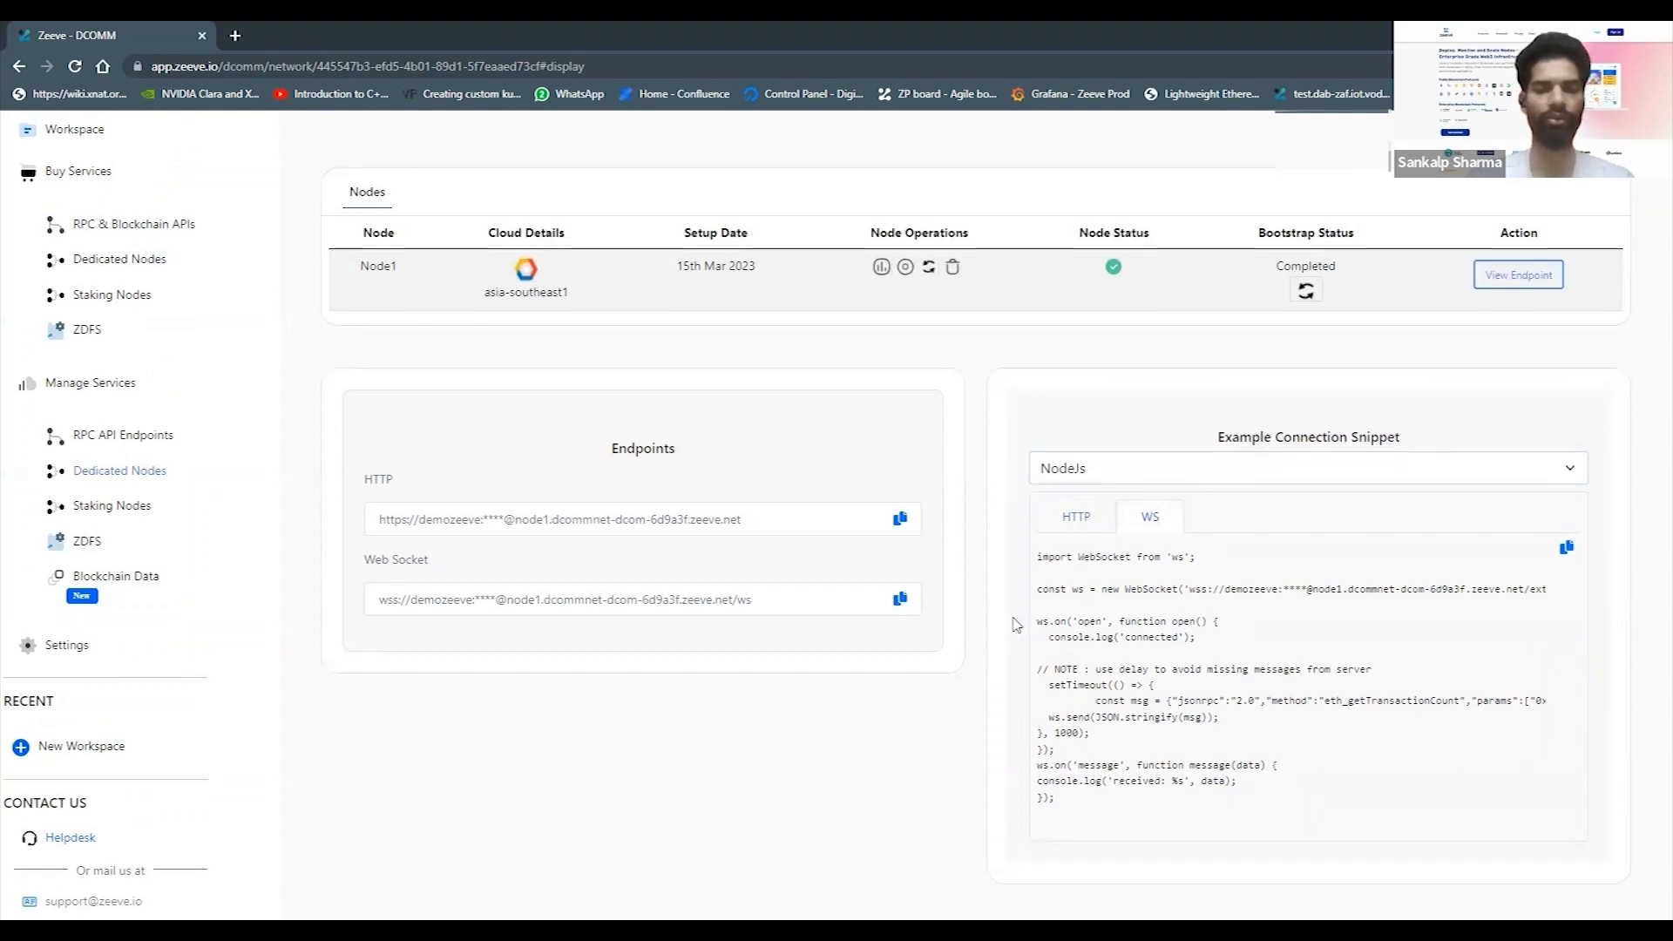
scroll(1016, 625, "up", 2)
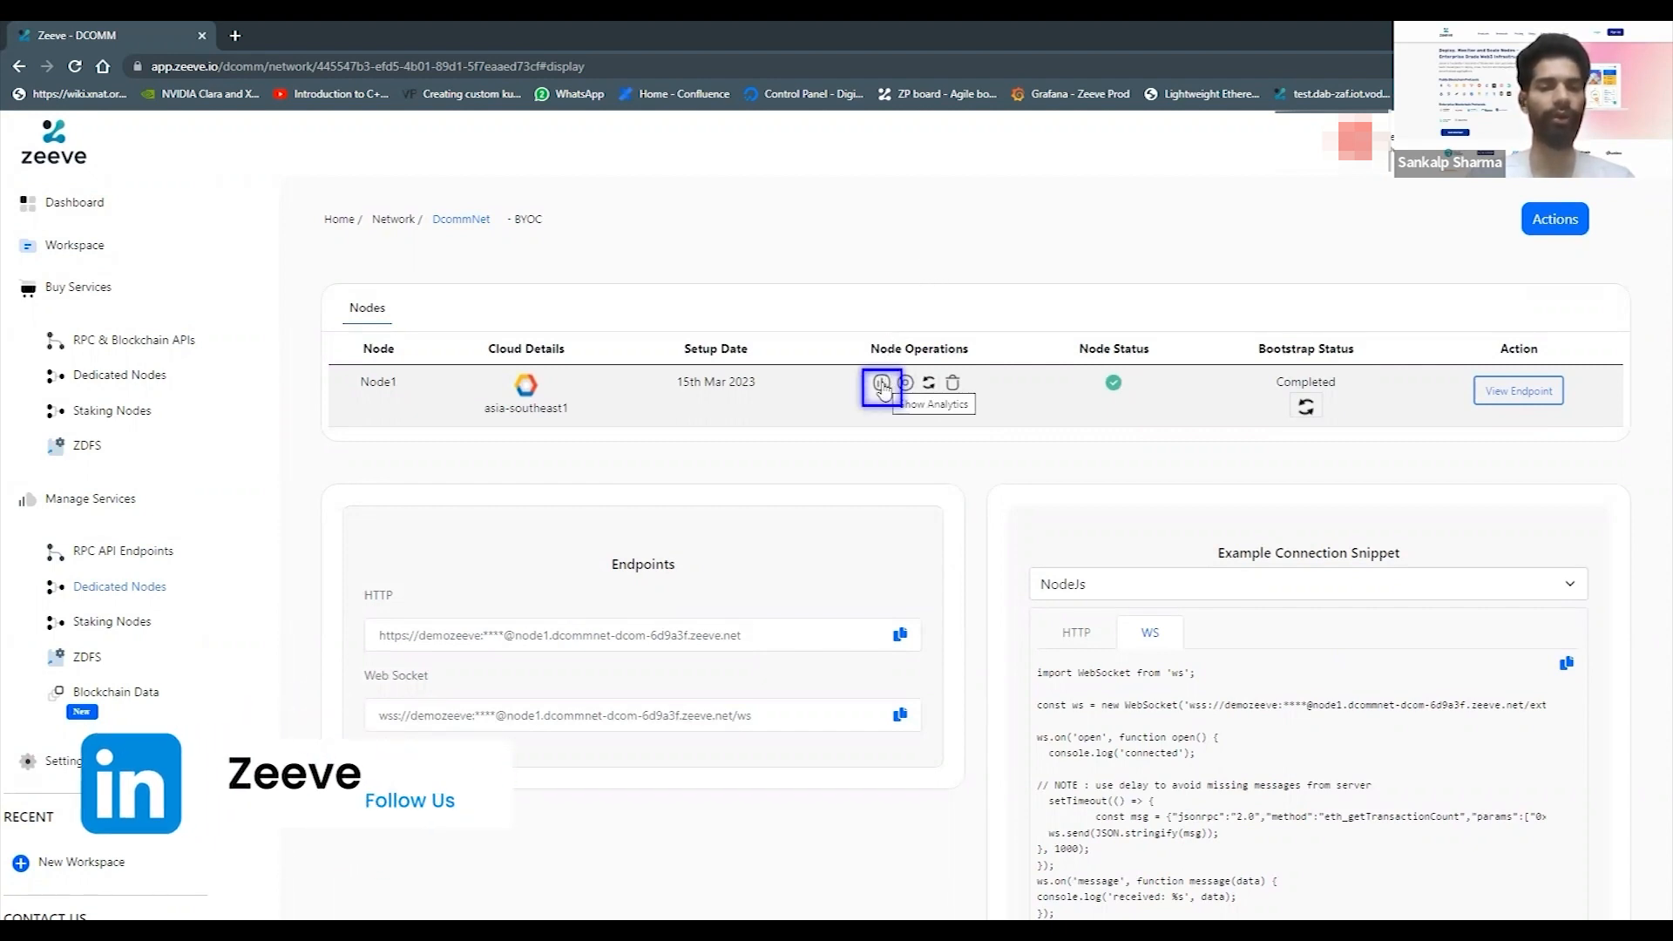
- Open the Node analytics dashboard for Node1 and examine its CPU, RAM, swap and root file system usage
left_click(882, 385)
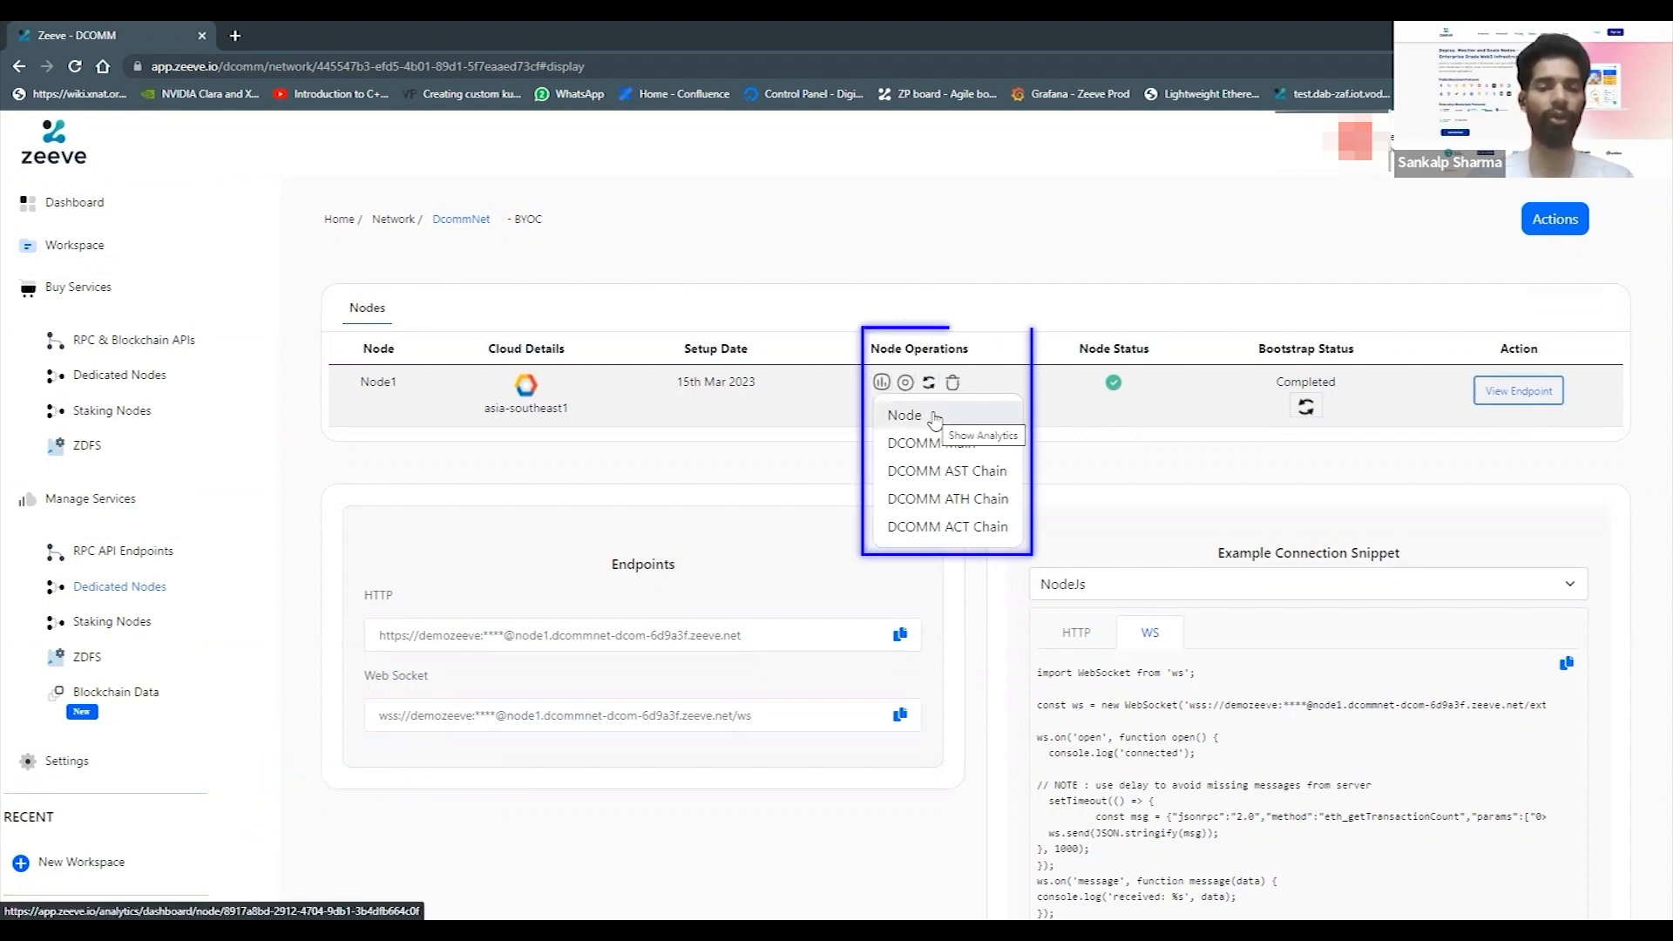
left_click(935, 418)
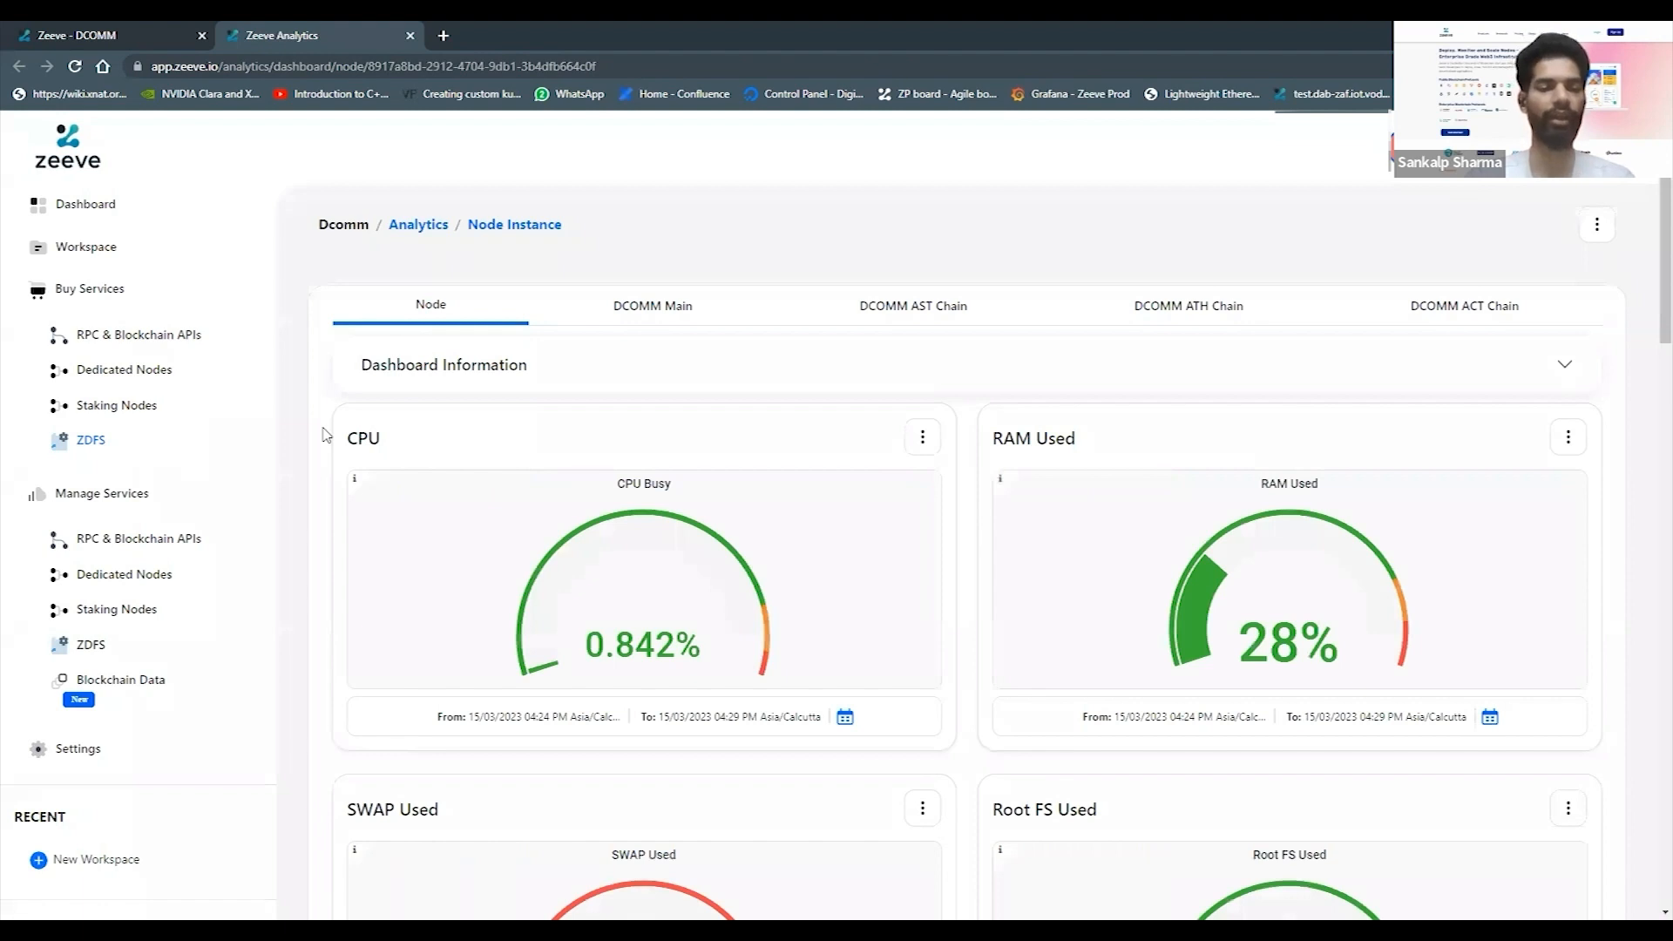
scroll(324, 434, "down", 2)
scroll(324, 434, "down", 2)
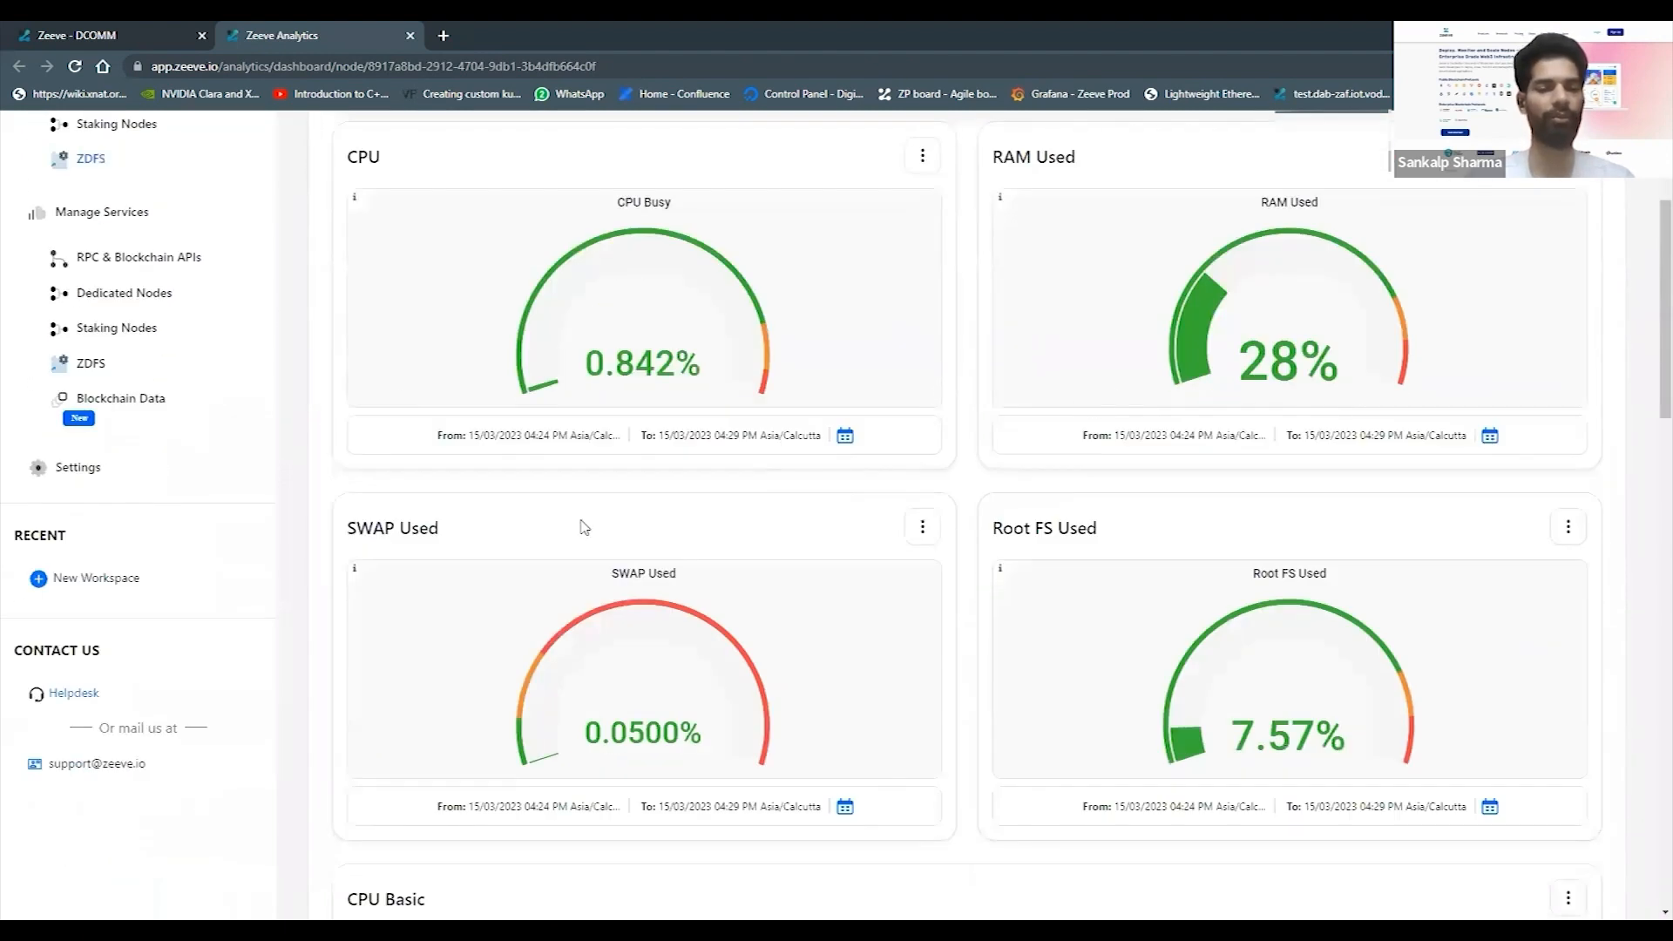
- Examine the remaining Node analytics: CPU Basic, Memory Stack, Network Traffic, Disk space Used, and the cores, RAM, uptime and file system size panels
scroll(998, 611, "down", 15)
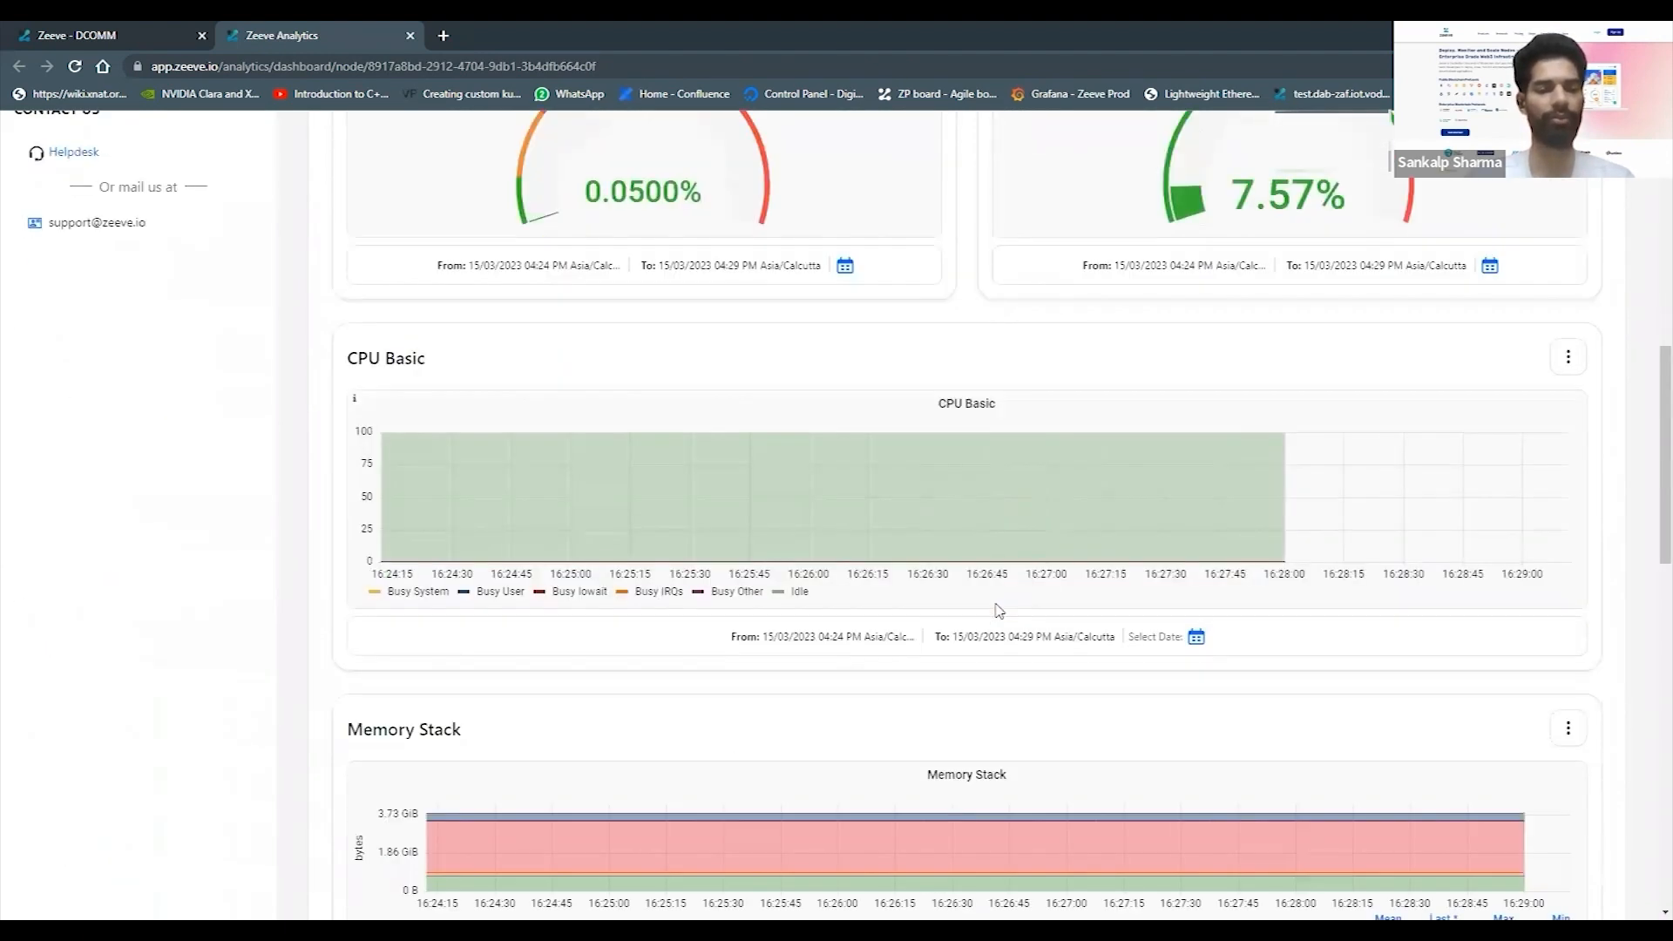
scroll(998, 611, "down", 5)
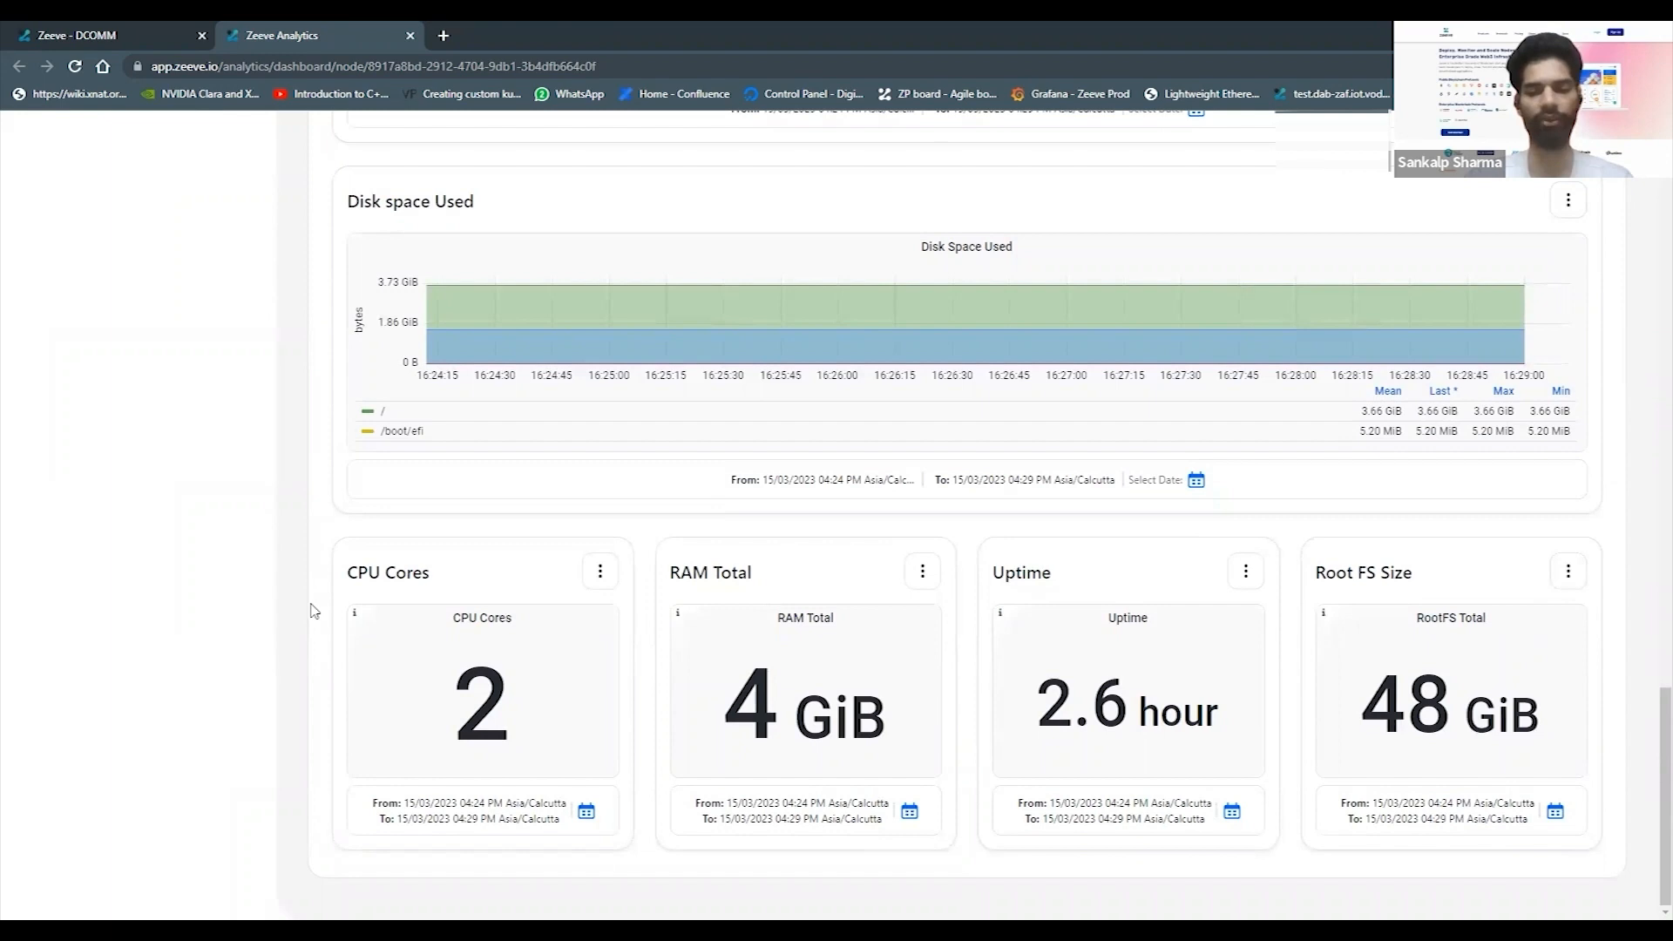
scroll(312, 610, "up", 13)
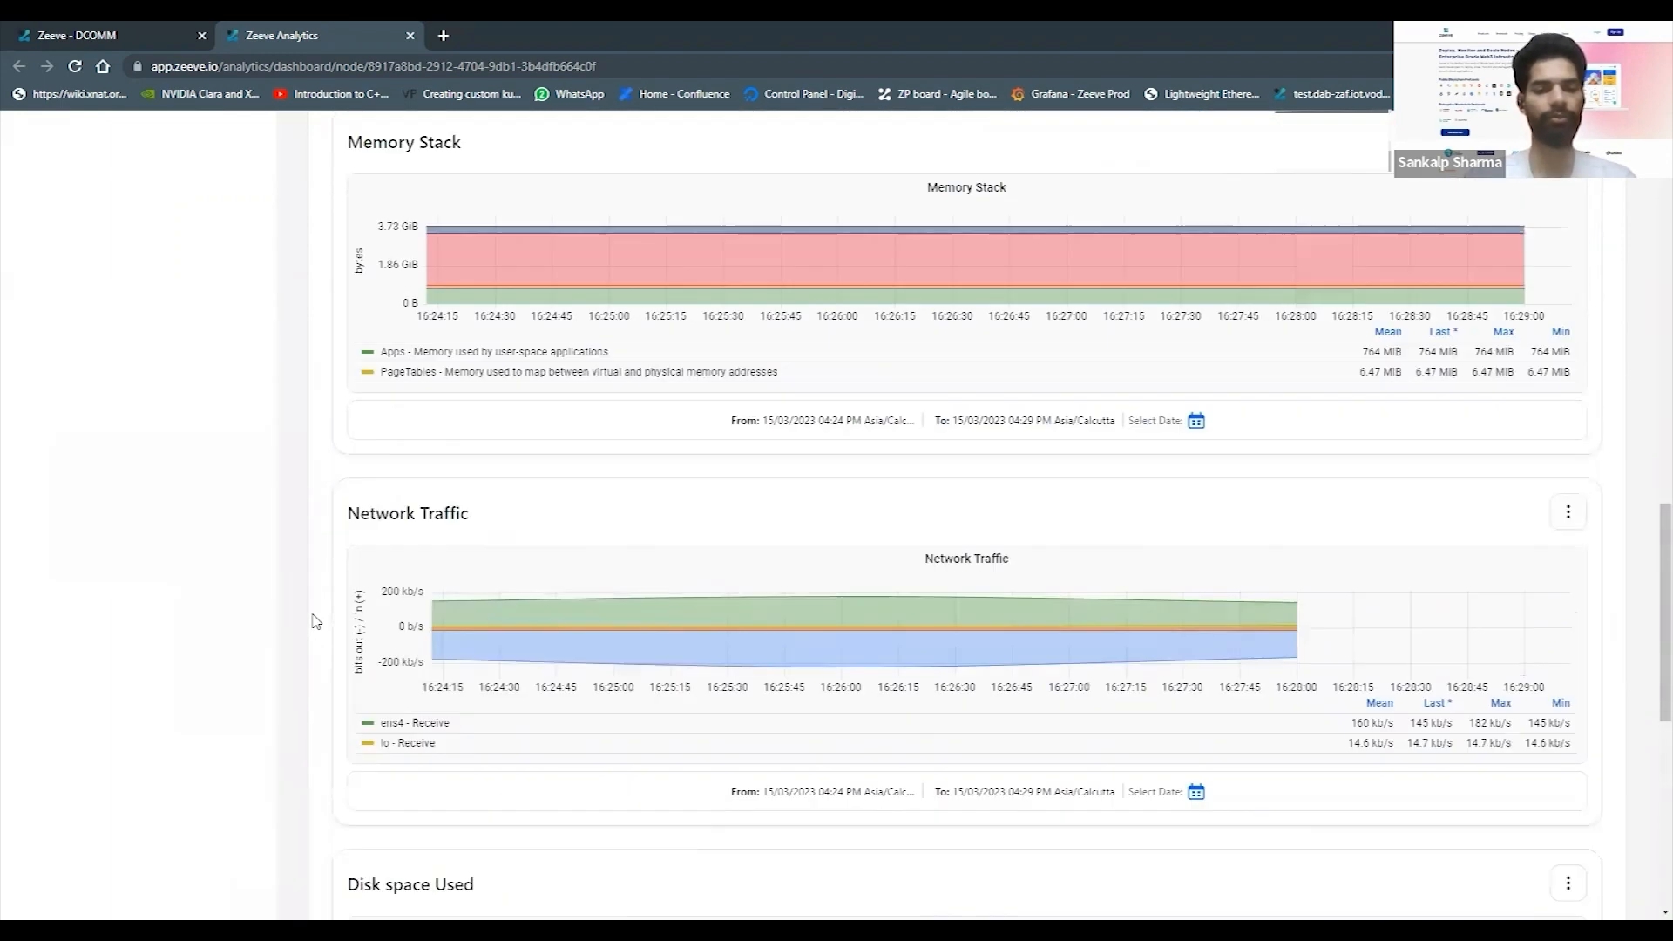
scroll(315, 621, "up", 8)
- Open the DCOMM Main analytics dashboard and examine its staking, health check, latency, proposed block, benched node, query success and peer count panels
left_click(655, 318)
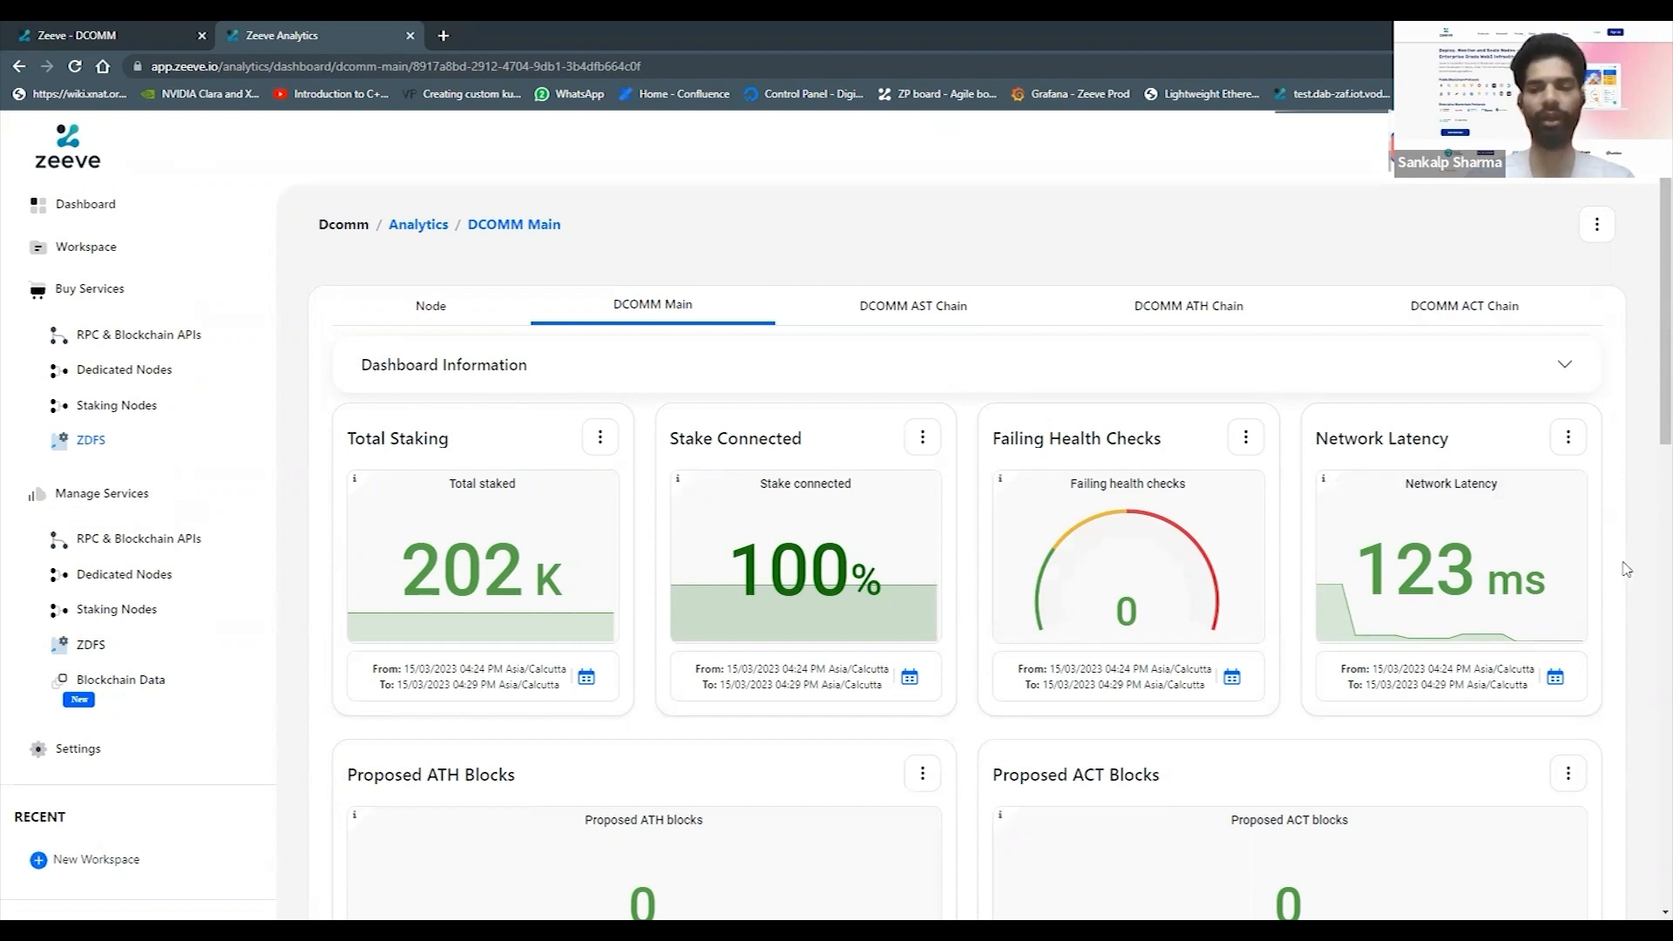
scroll(1626, 569, "down", 3)
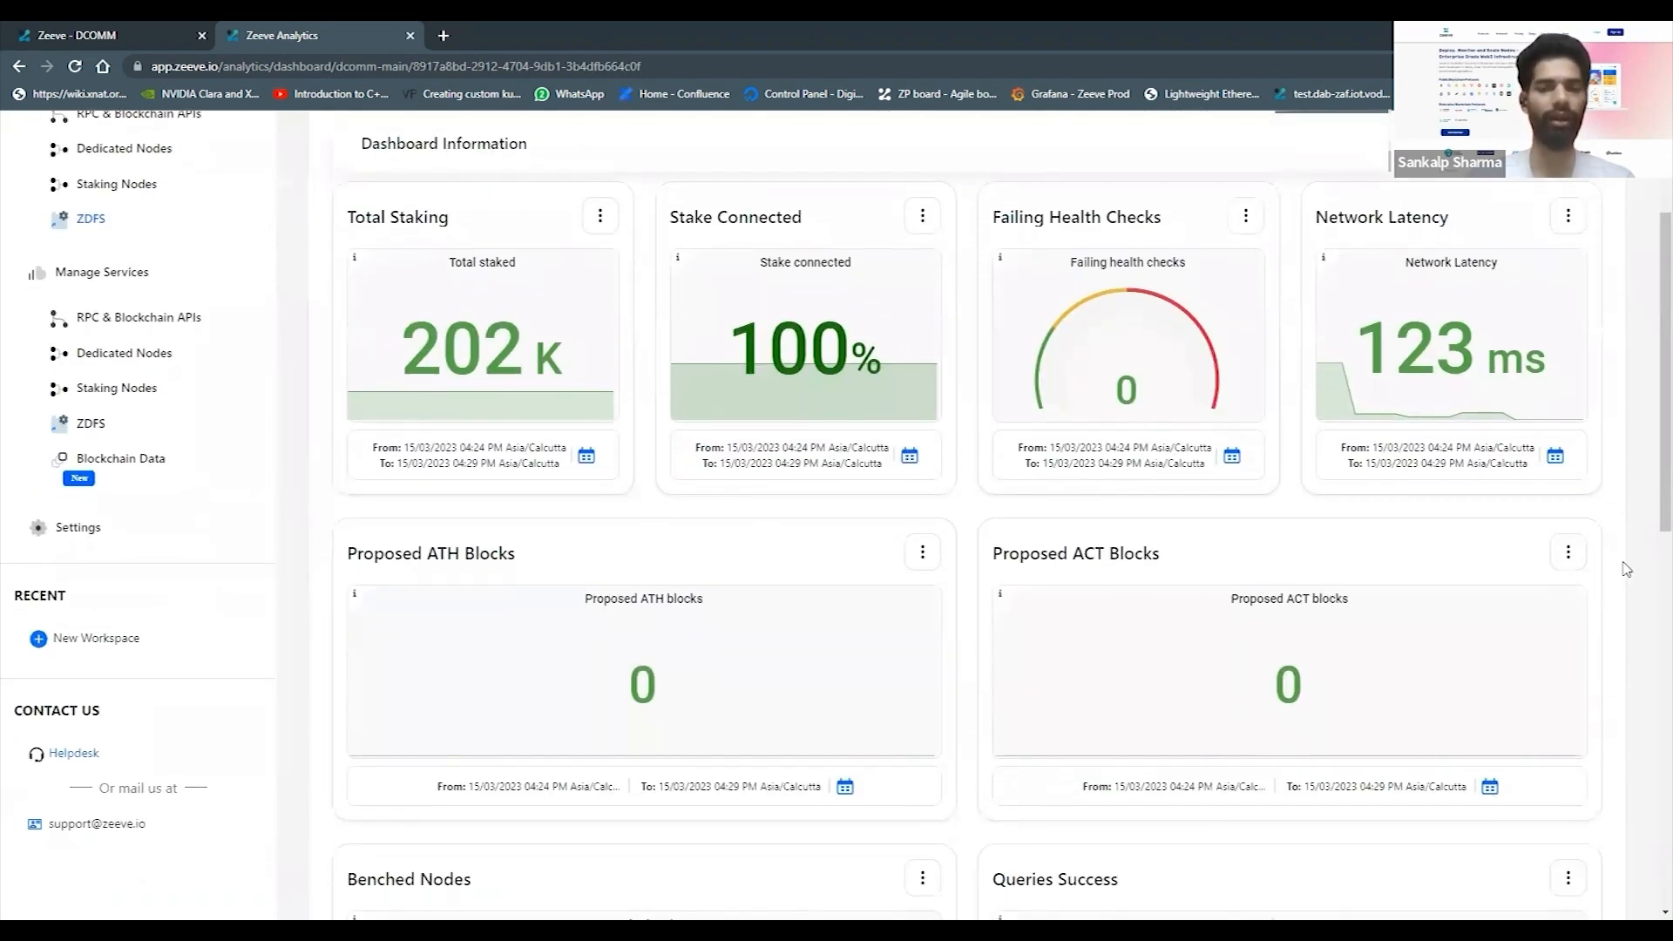
scroll(1625, 569, "down", 1)
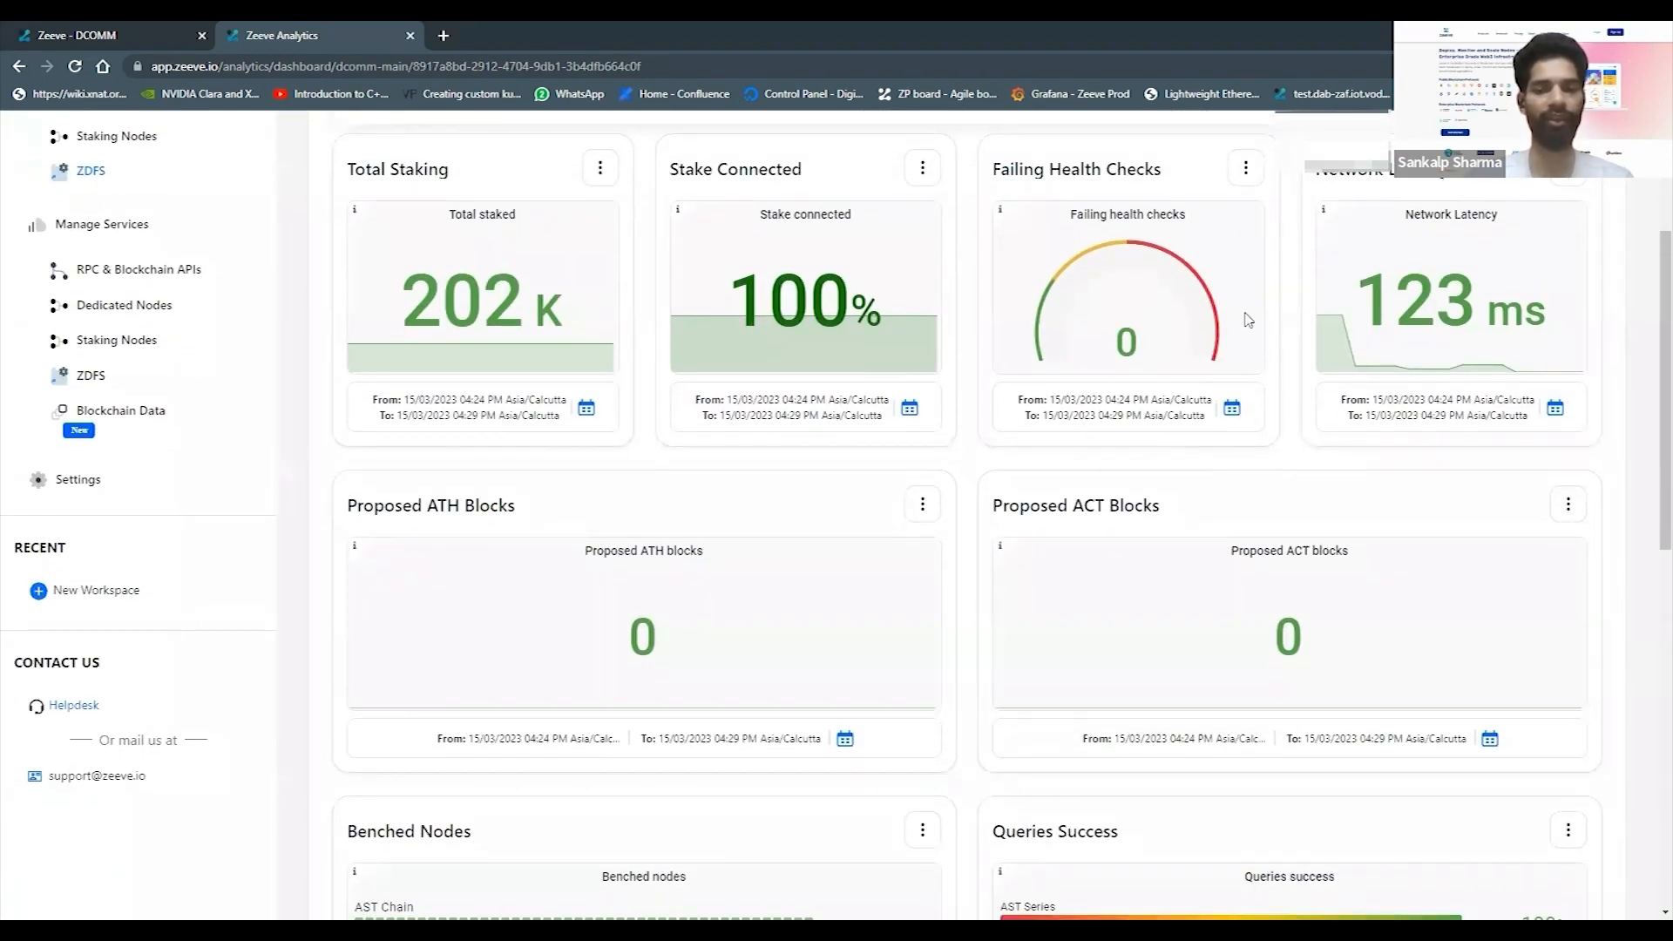
scroll(1636, 658, "down", 6)
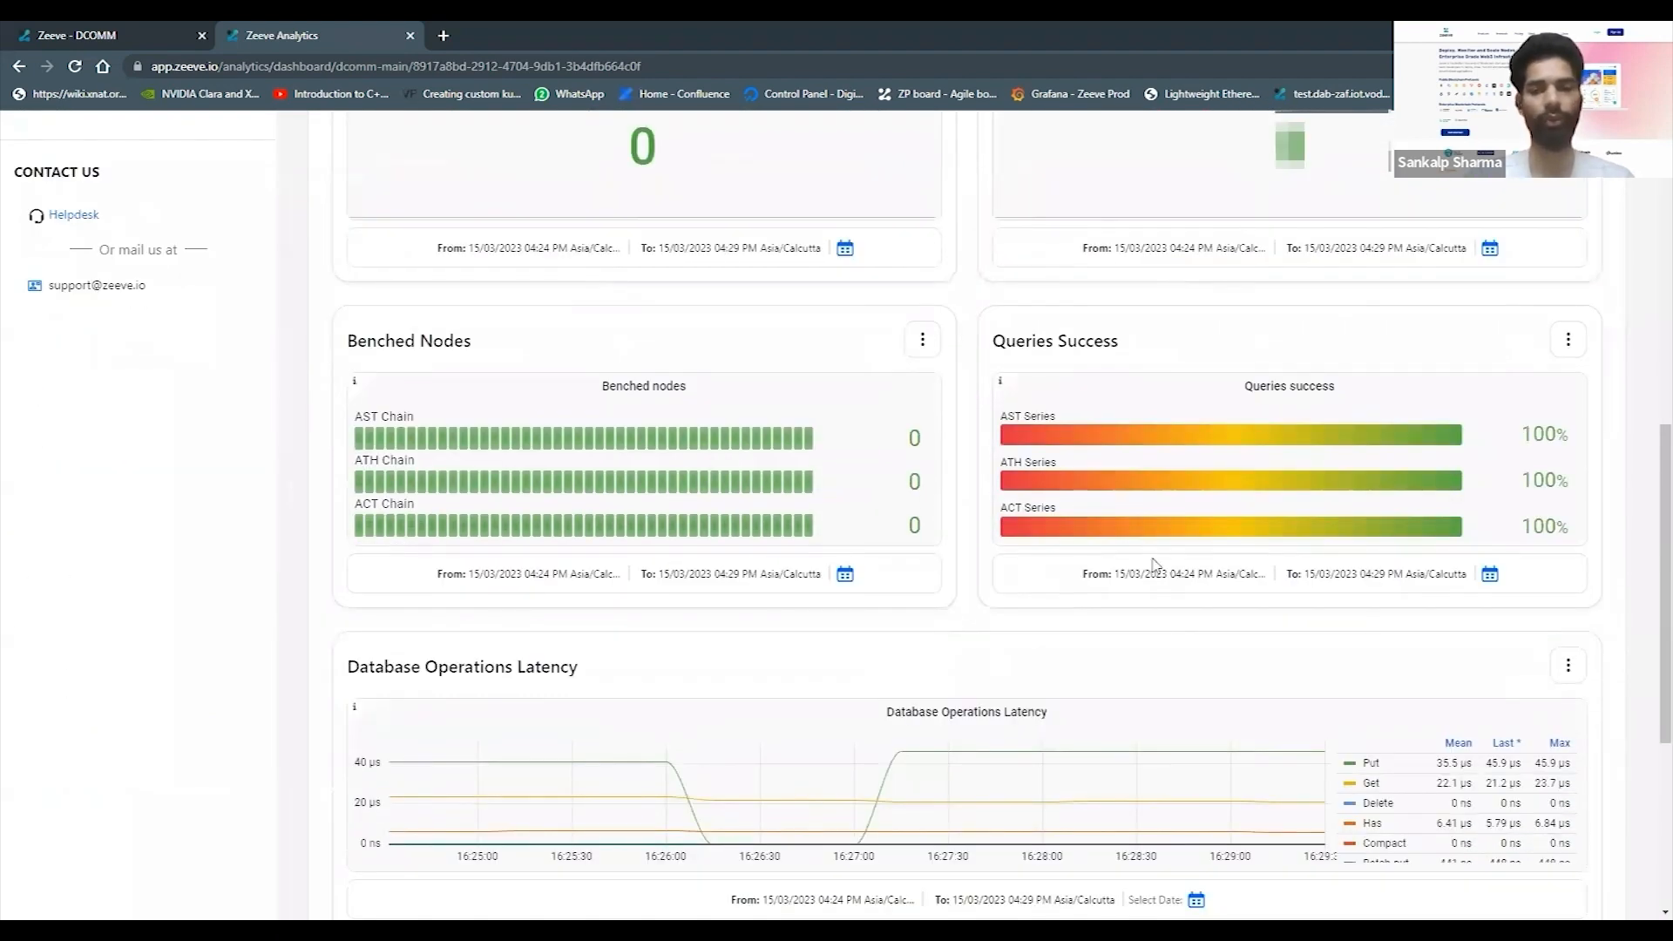
scroll(1617, 722, "down", 5)
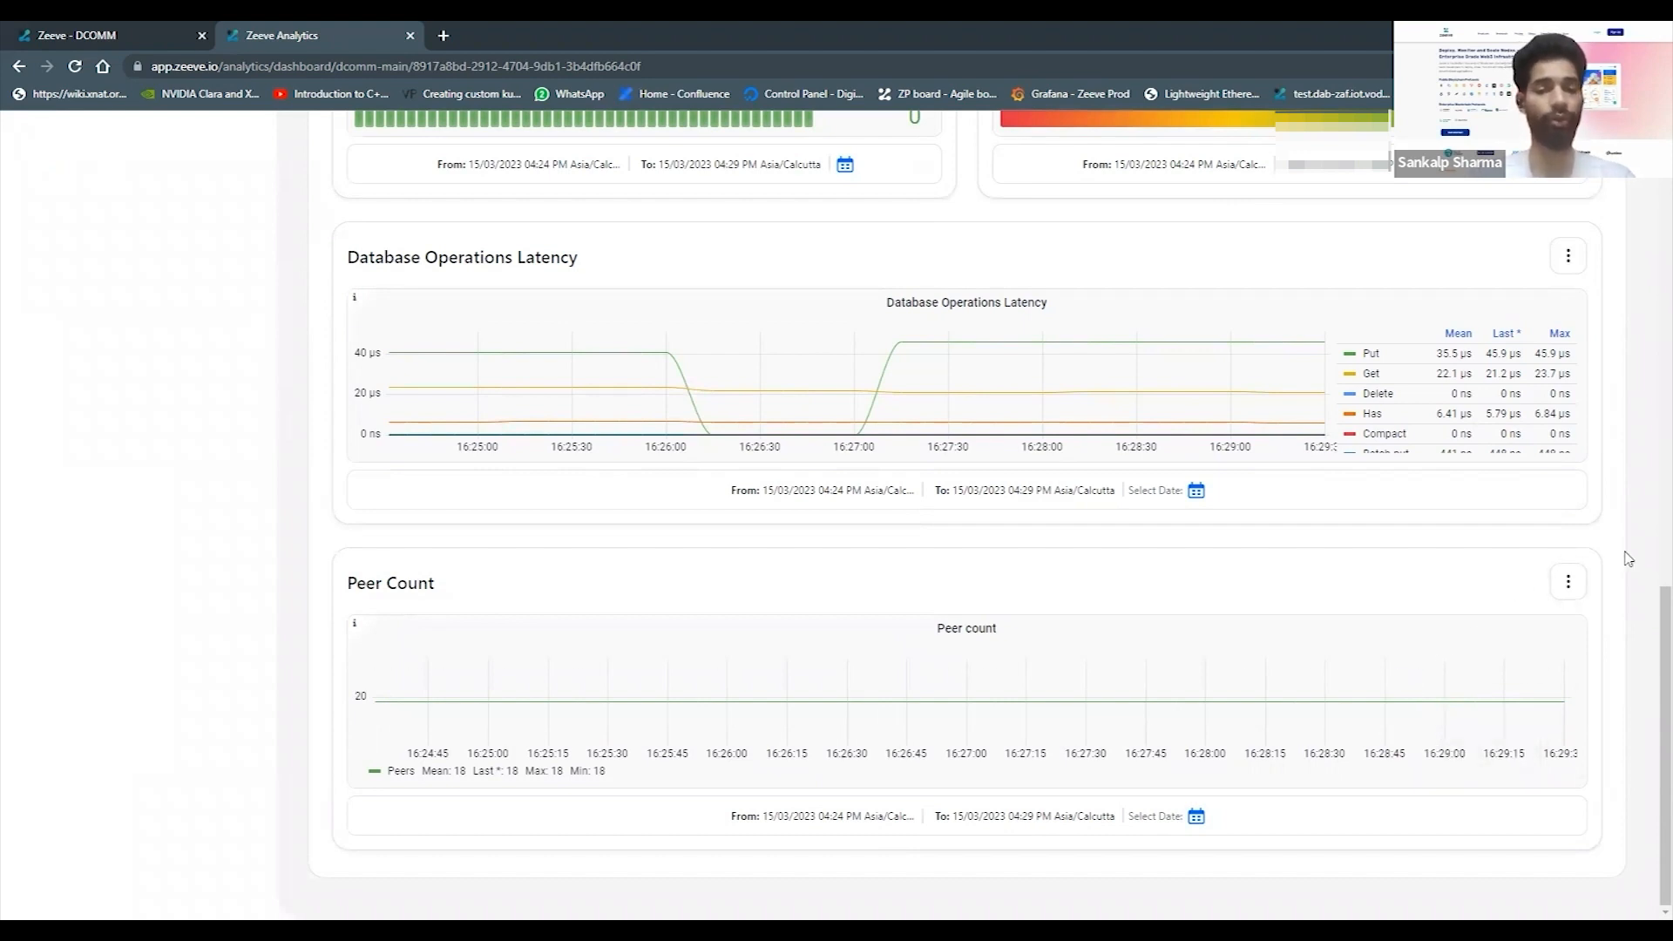
scroll(1628, 558, "up", 5)
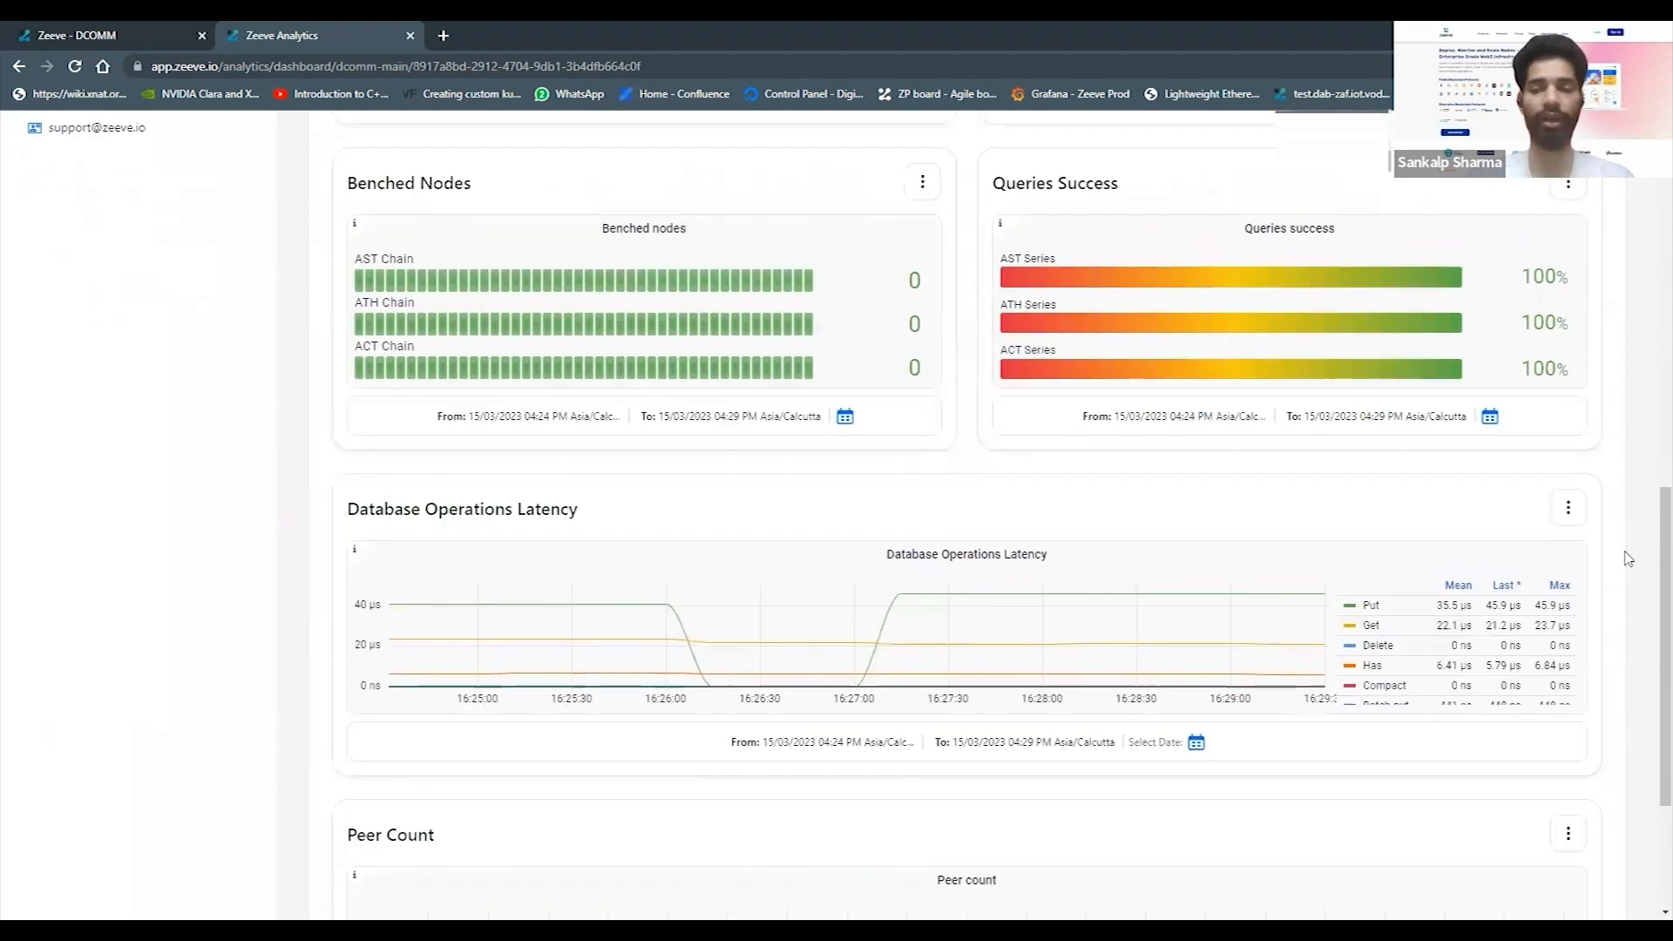
scroll(1628, 558, "up", 7)
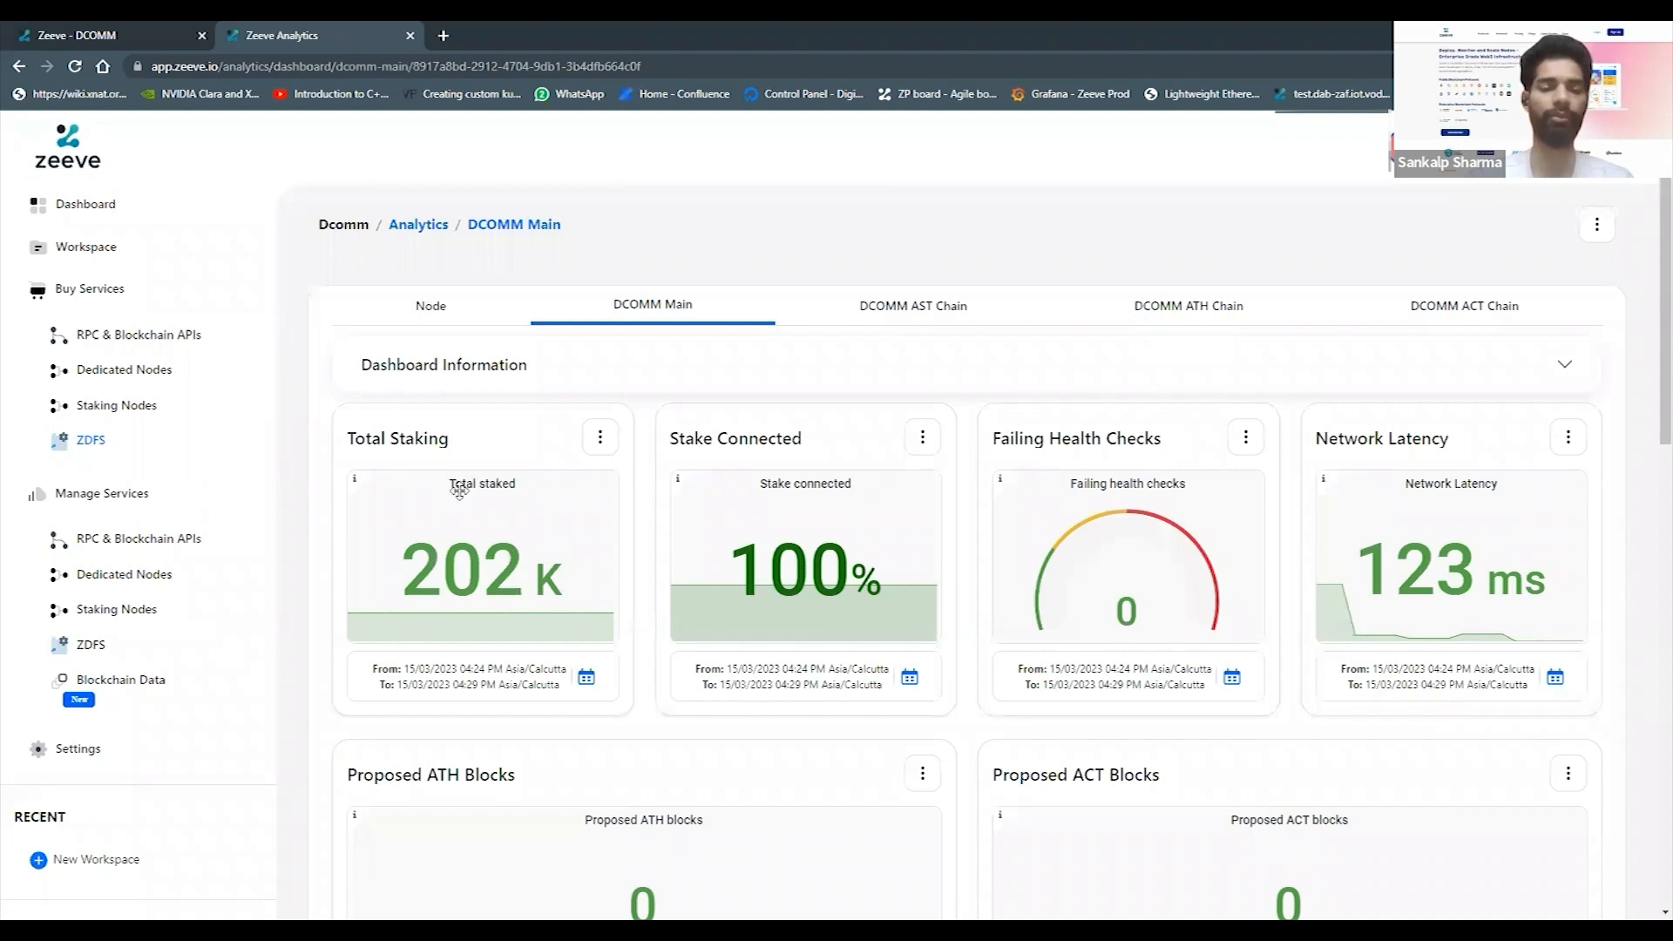
scroll(297, 601, "down", 1)
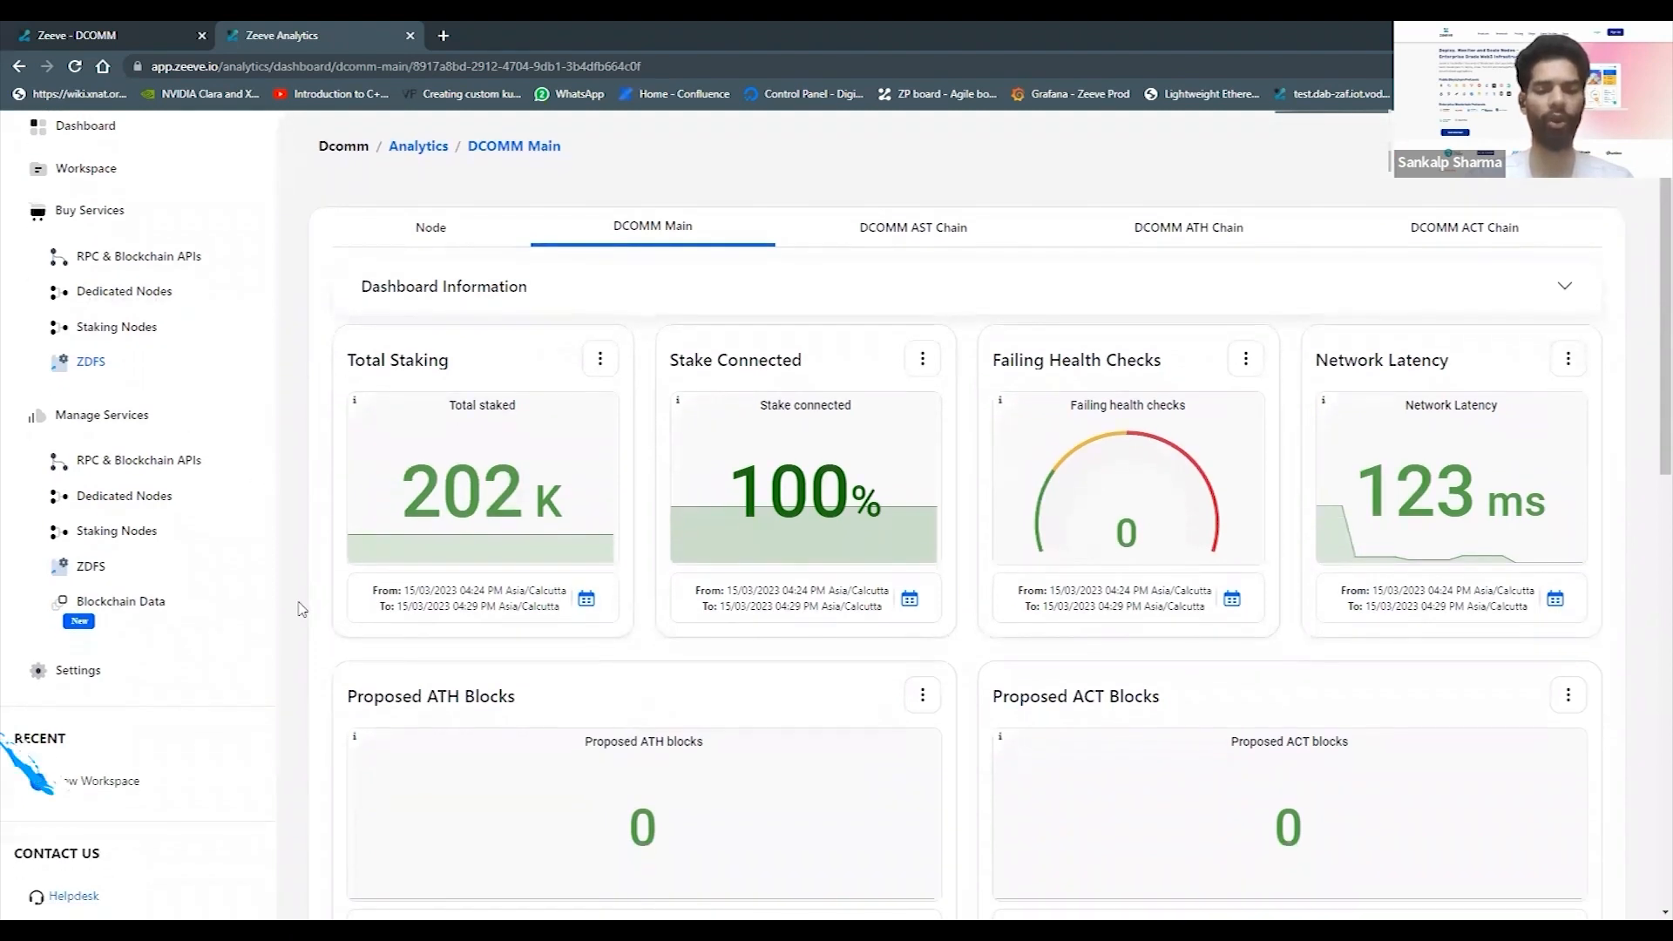
scroll(301, 608, "up", 1)
scroll(301, 608, "down", 4)
scroll(301, 609, "down", 3)
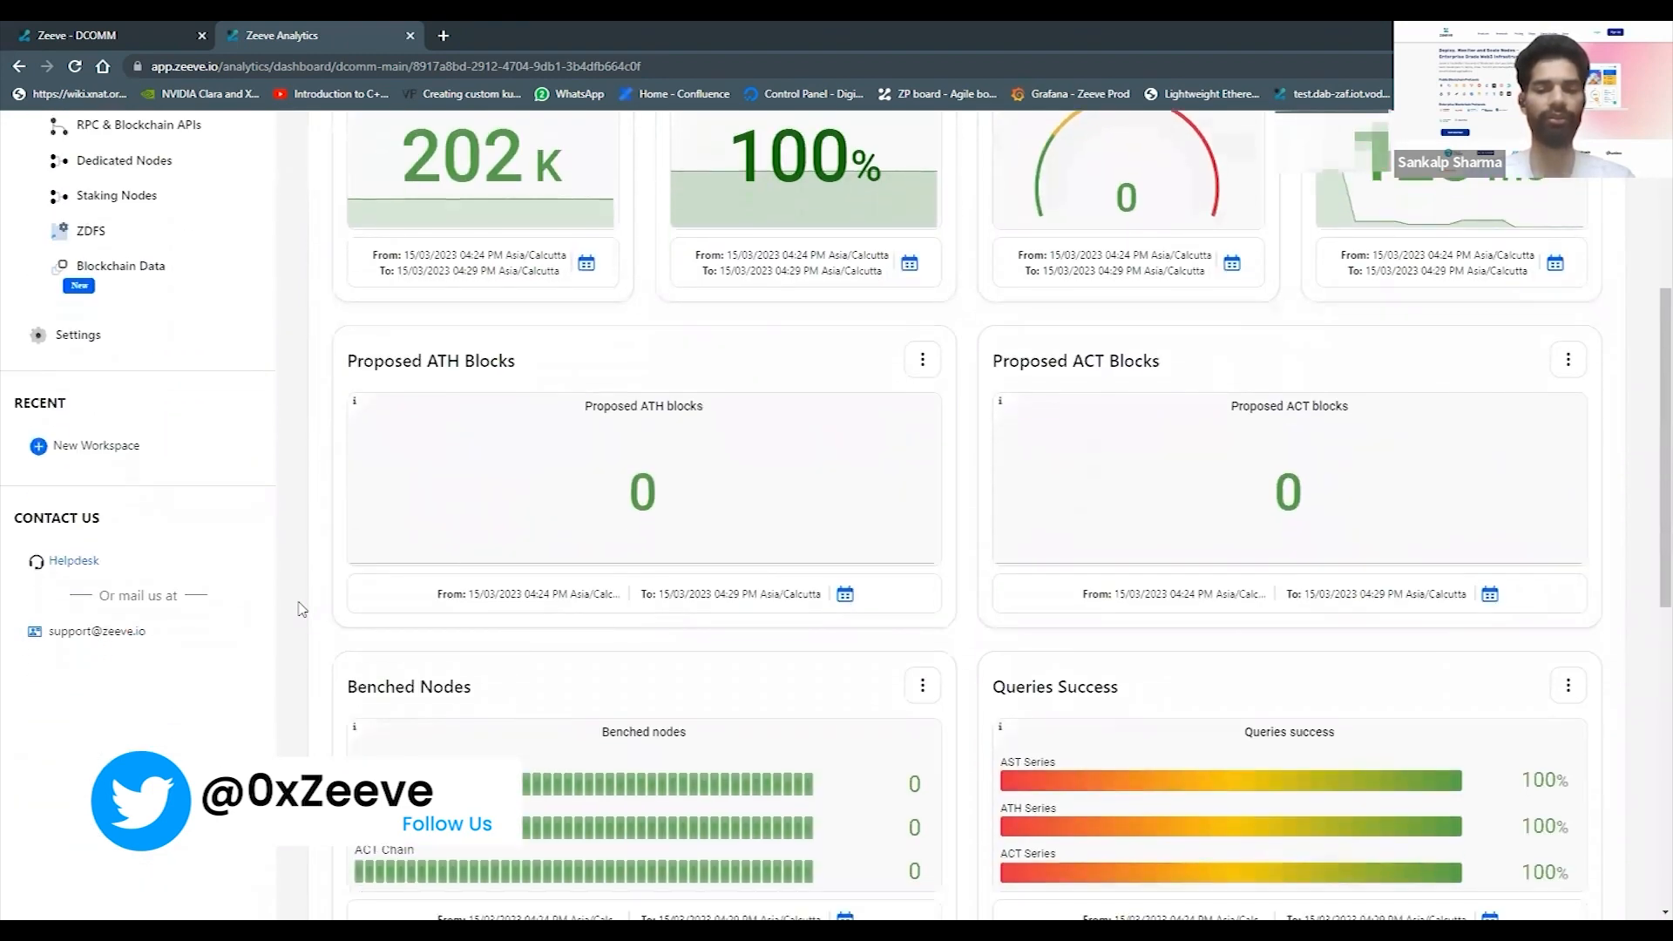
scroll(307, 624, "up", 7)
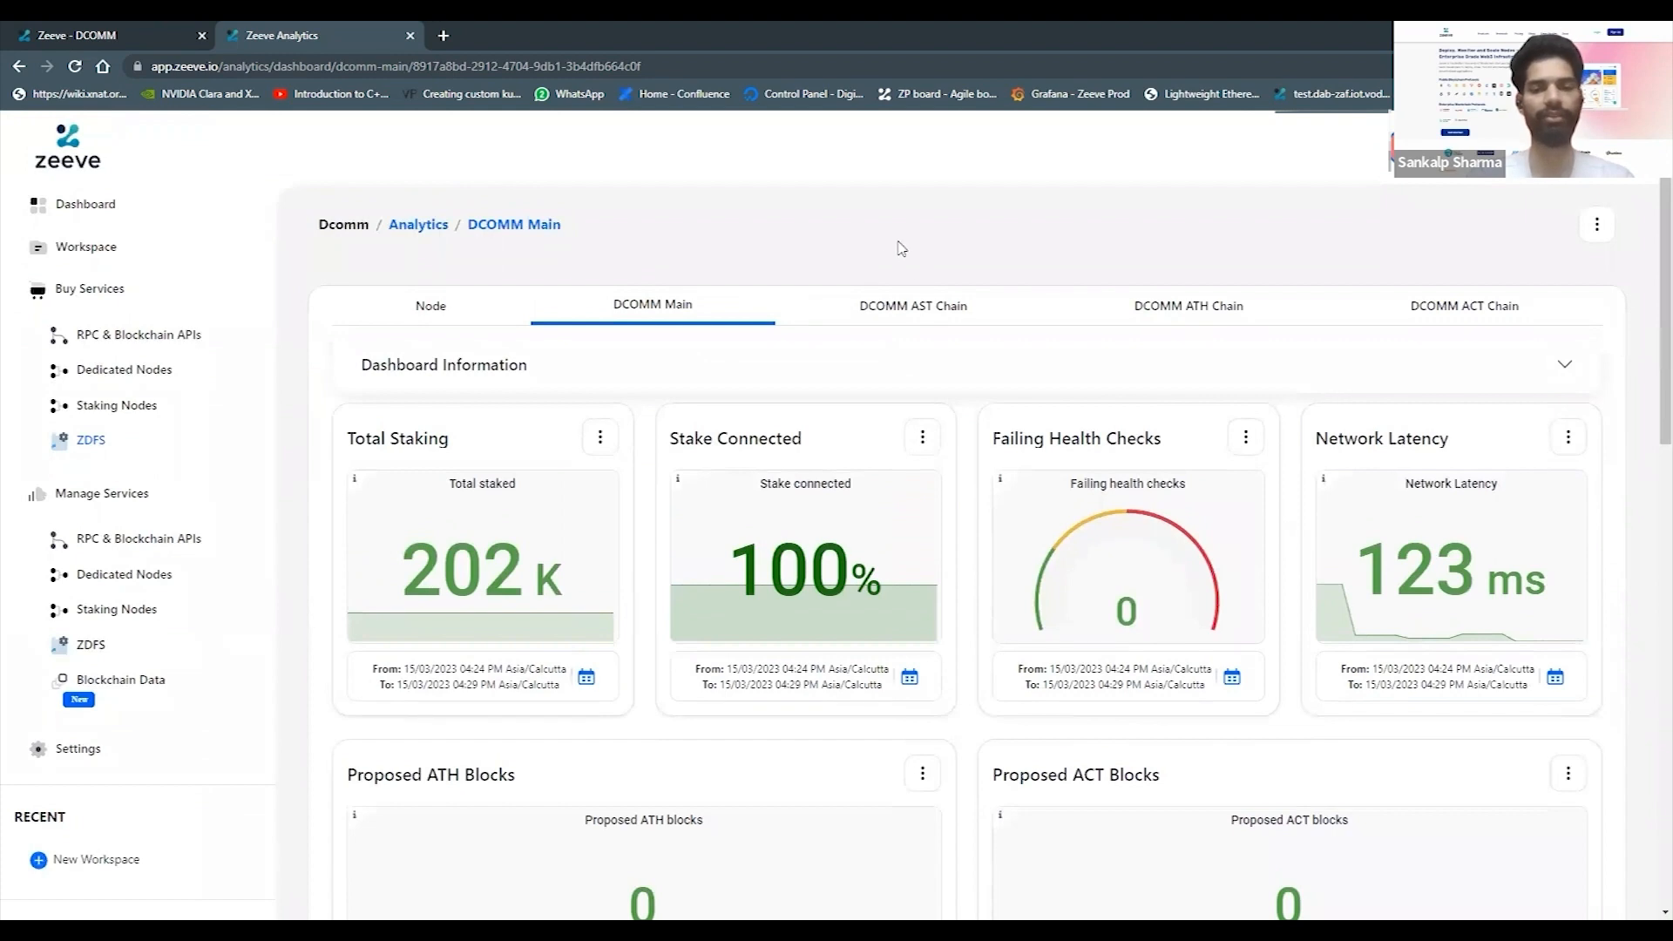
- Open the DCOMM AST Chain analytics dashboard and look over its vertices and message handling time panels
left_click(929, 312)
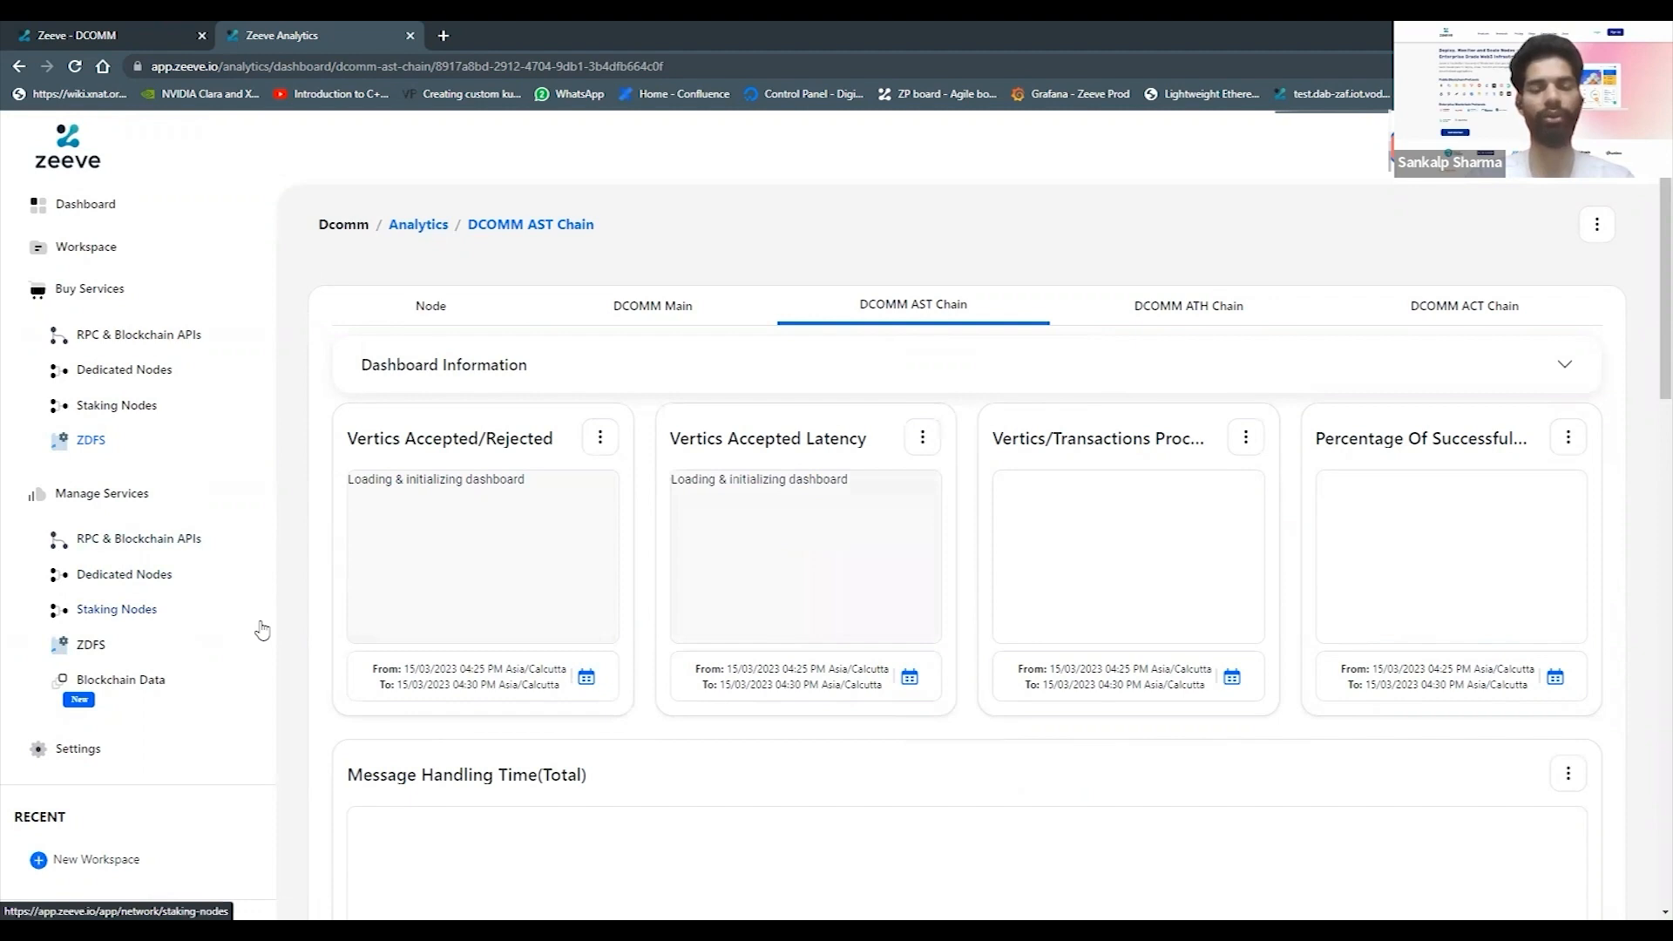
scroll(261, 629, "down", 1)
scroll(261, 629, "down", 2)
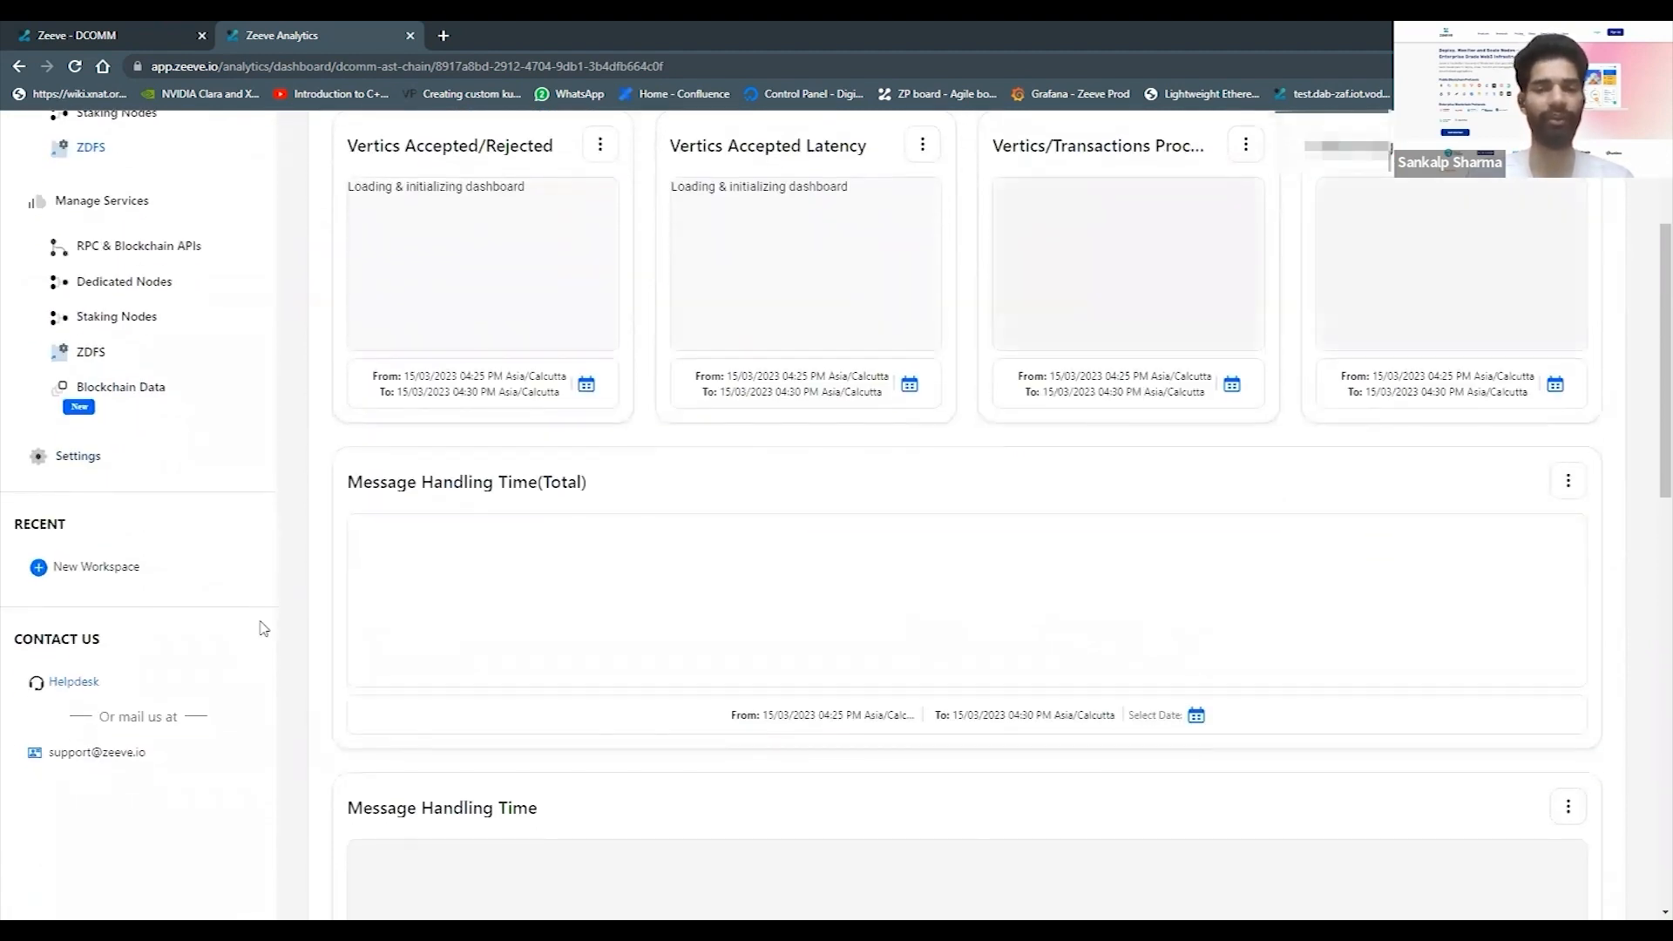
scroll(262, 629, "down", 3)
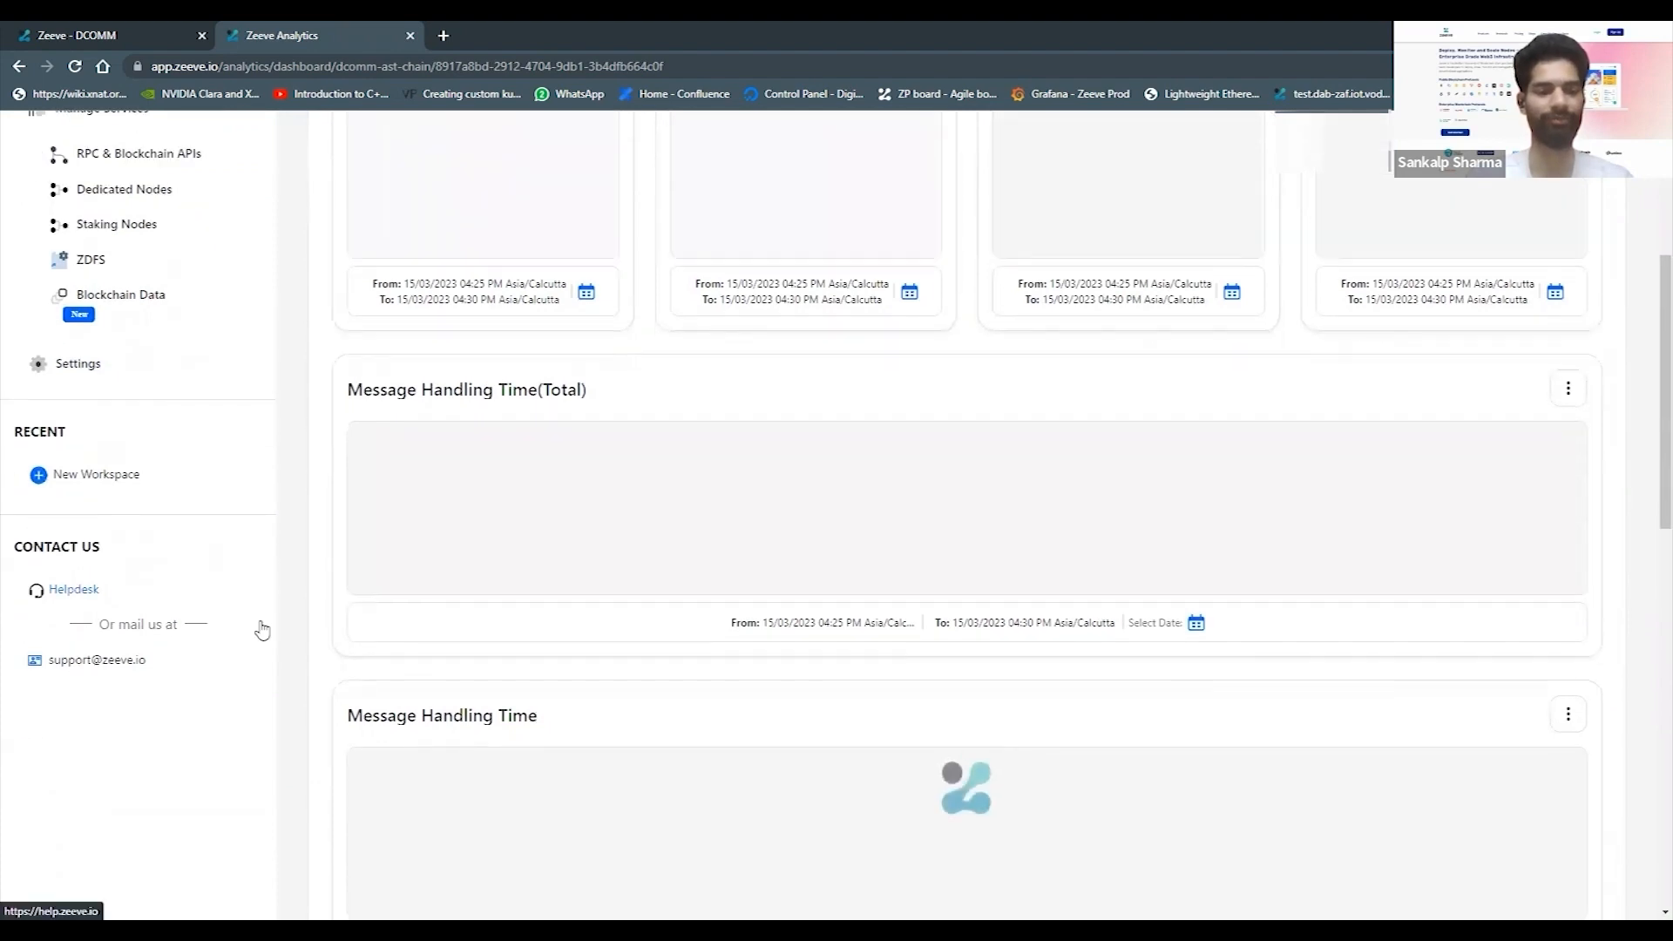
scroll(262, 629, "up", 5)
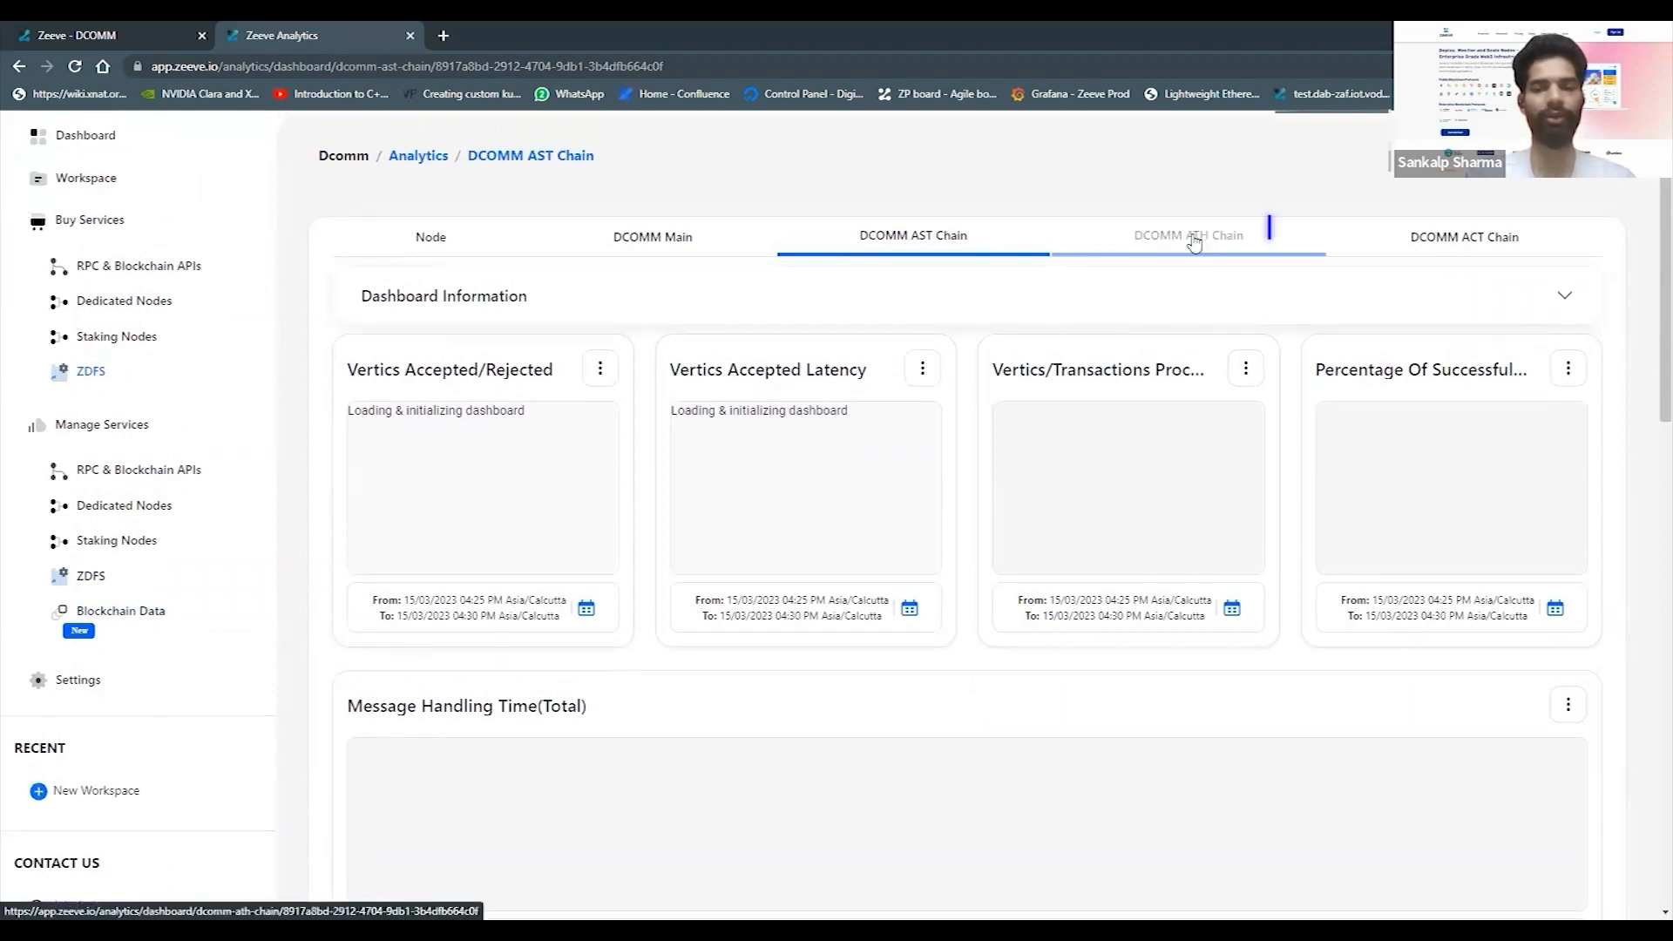
- Revisit the Node dashboard and view the DCOMM ATH Chain dashboard's block and message handling time panels
left_click(1190, 237)
left_click(438, 242)
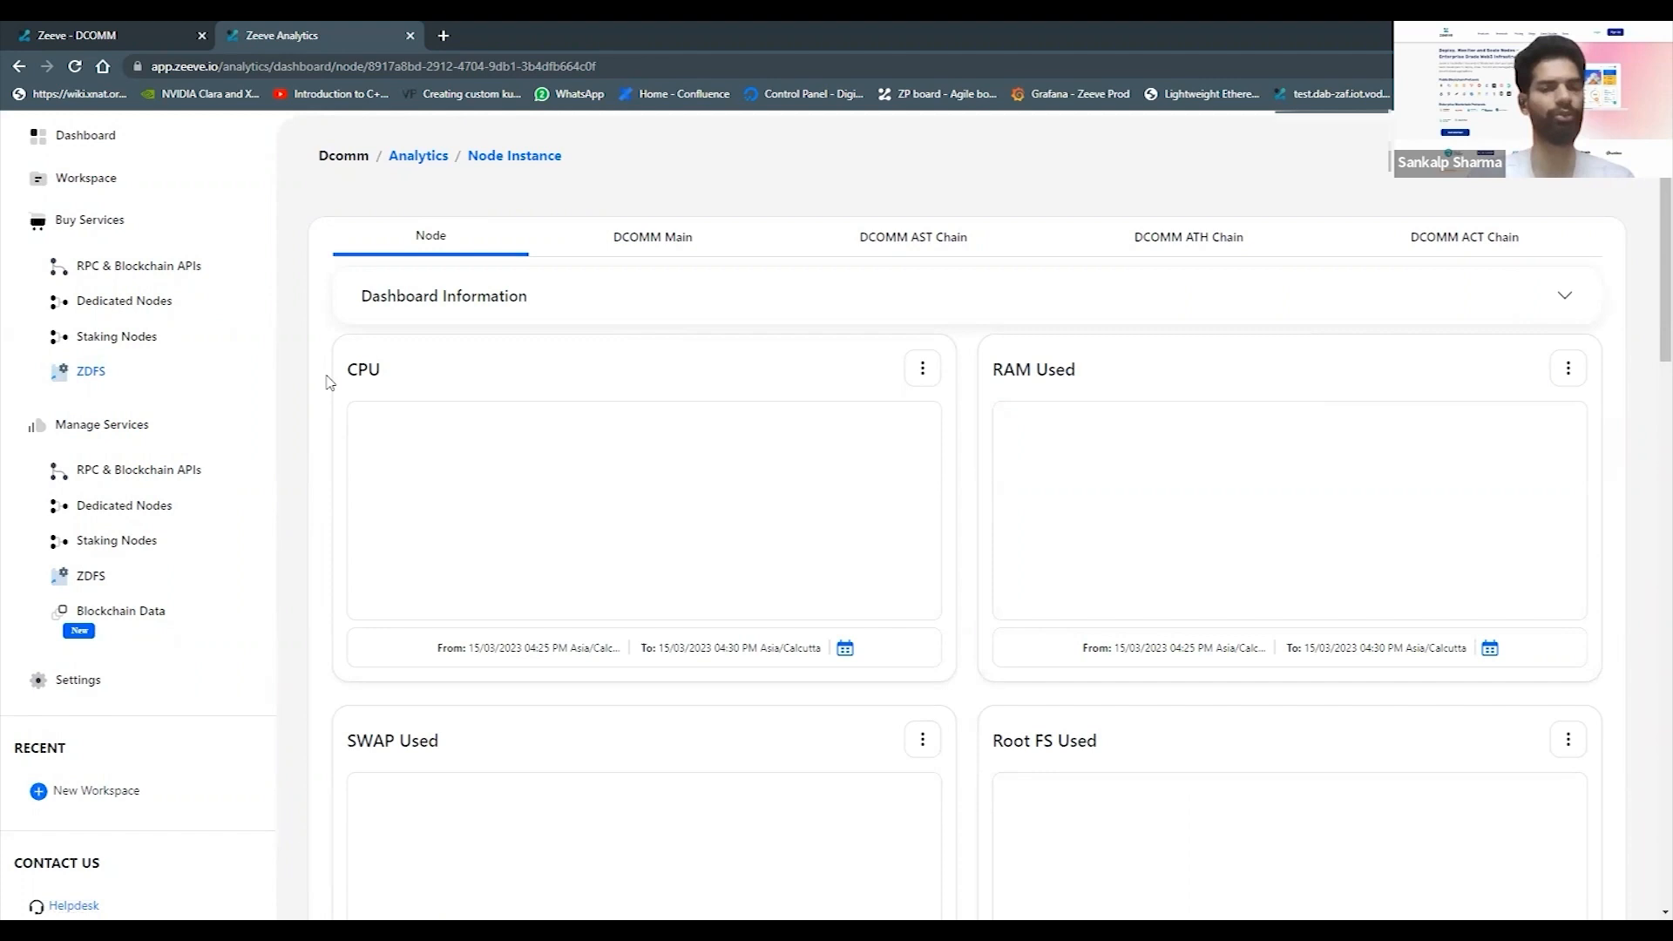
scroll(330, 381, "up", 1)
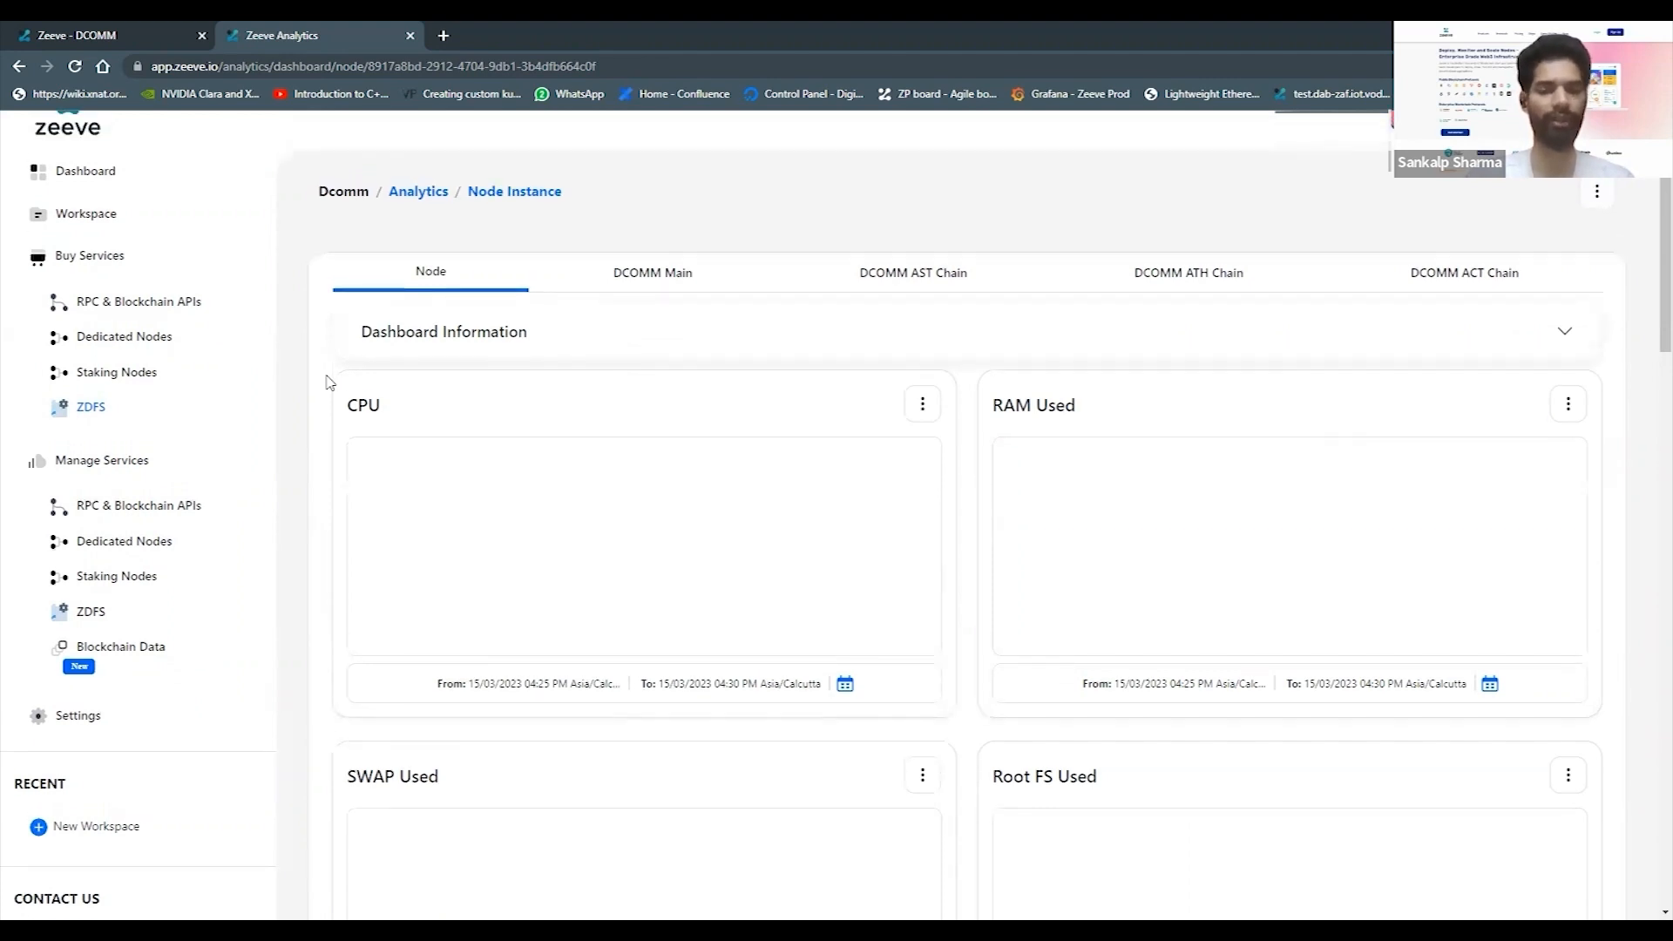
left_click(1143, 275)
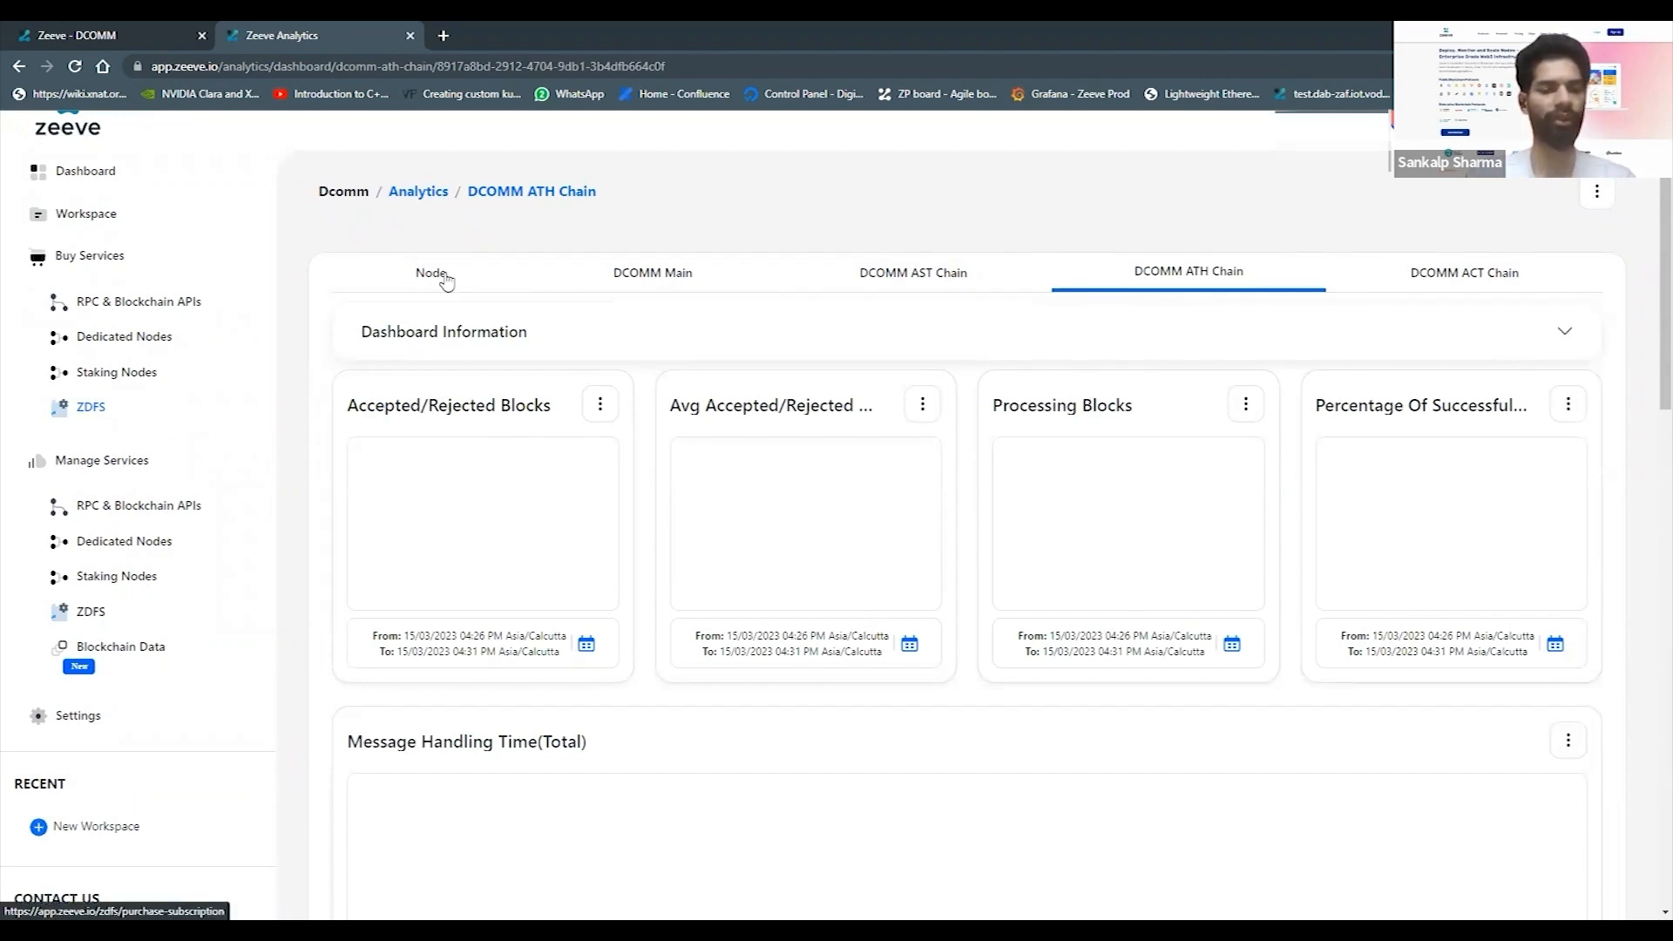
scroll(362, 456, "down", 2)
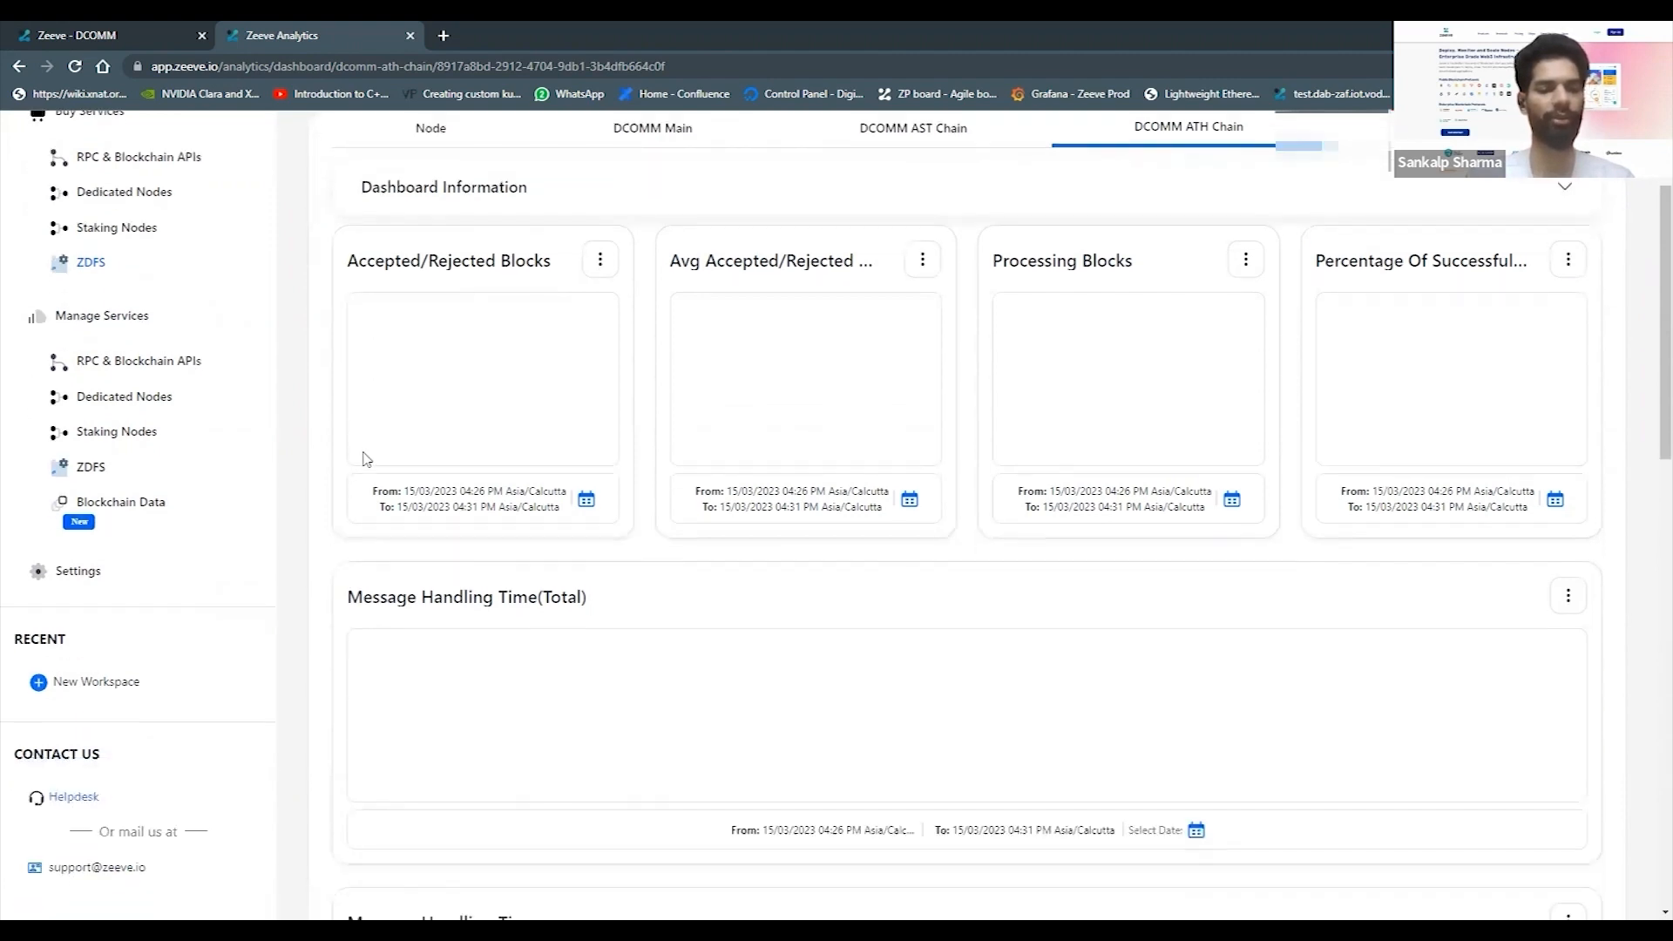
scroll(362, 456, "up", 2)
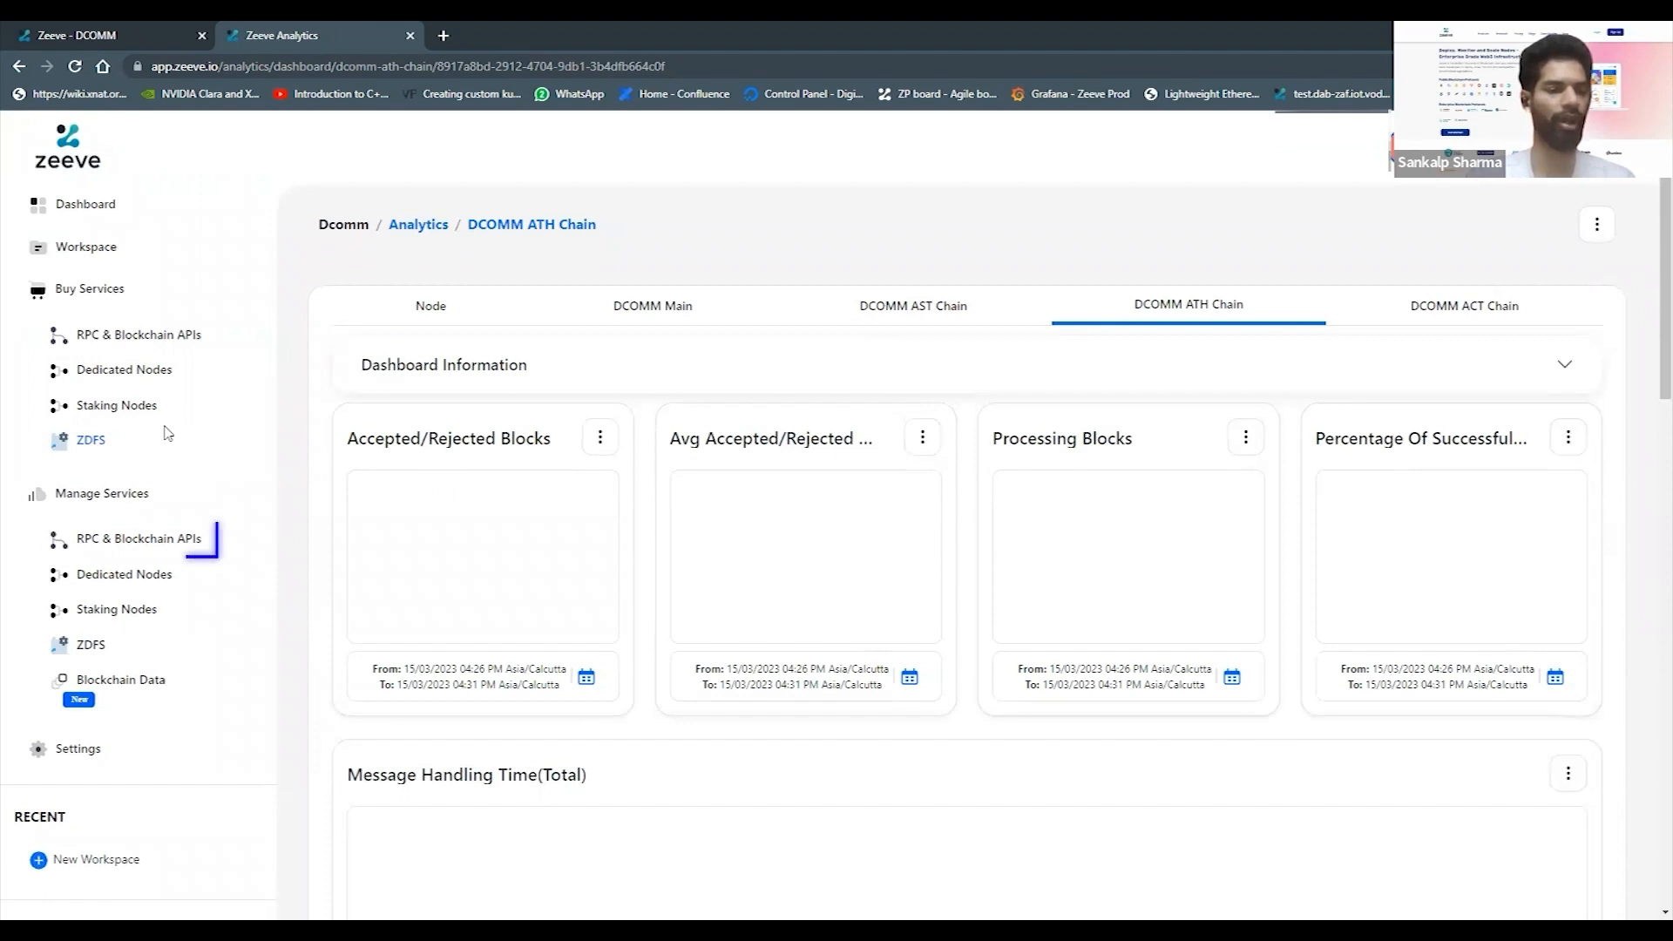
- Start adding a new RPC endpoint from the managed RPC endpoints, using the existing Launch Plan subscription
left_click(144, 540)
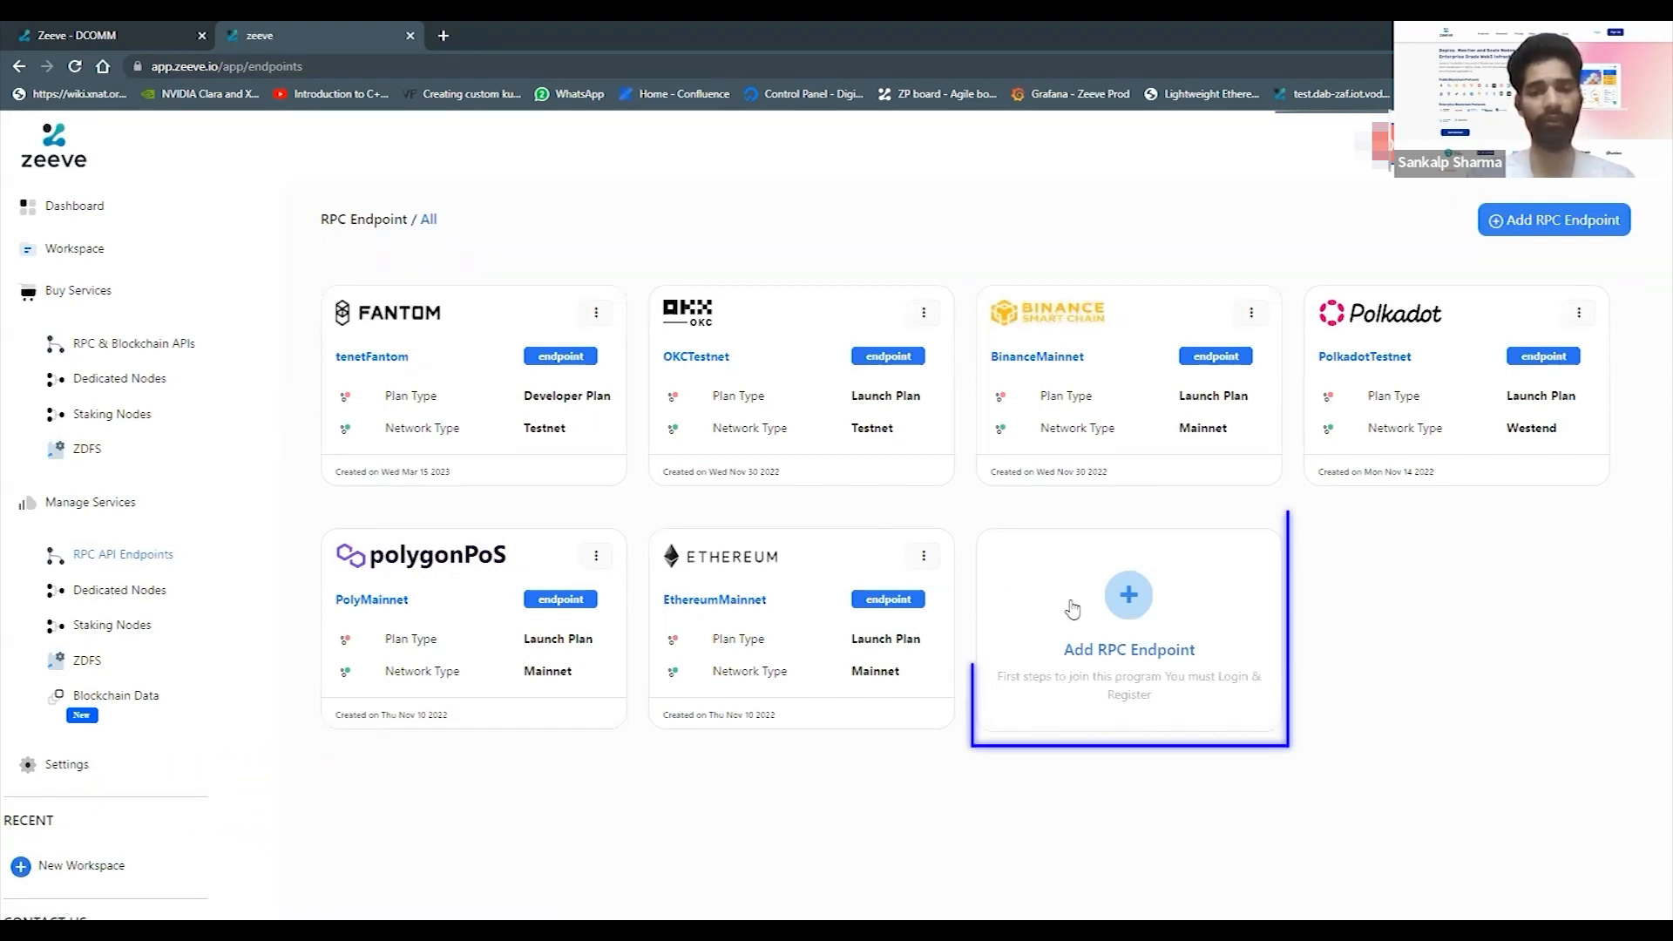
left_click(1130, 601)
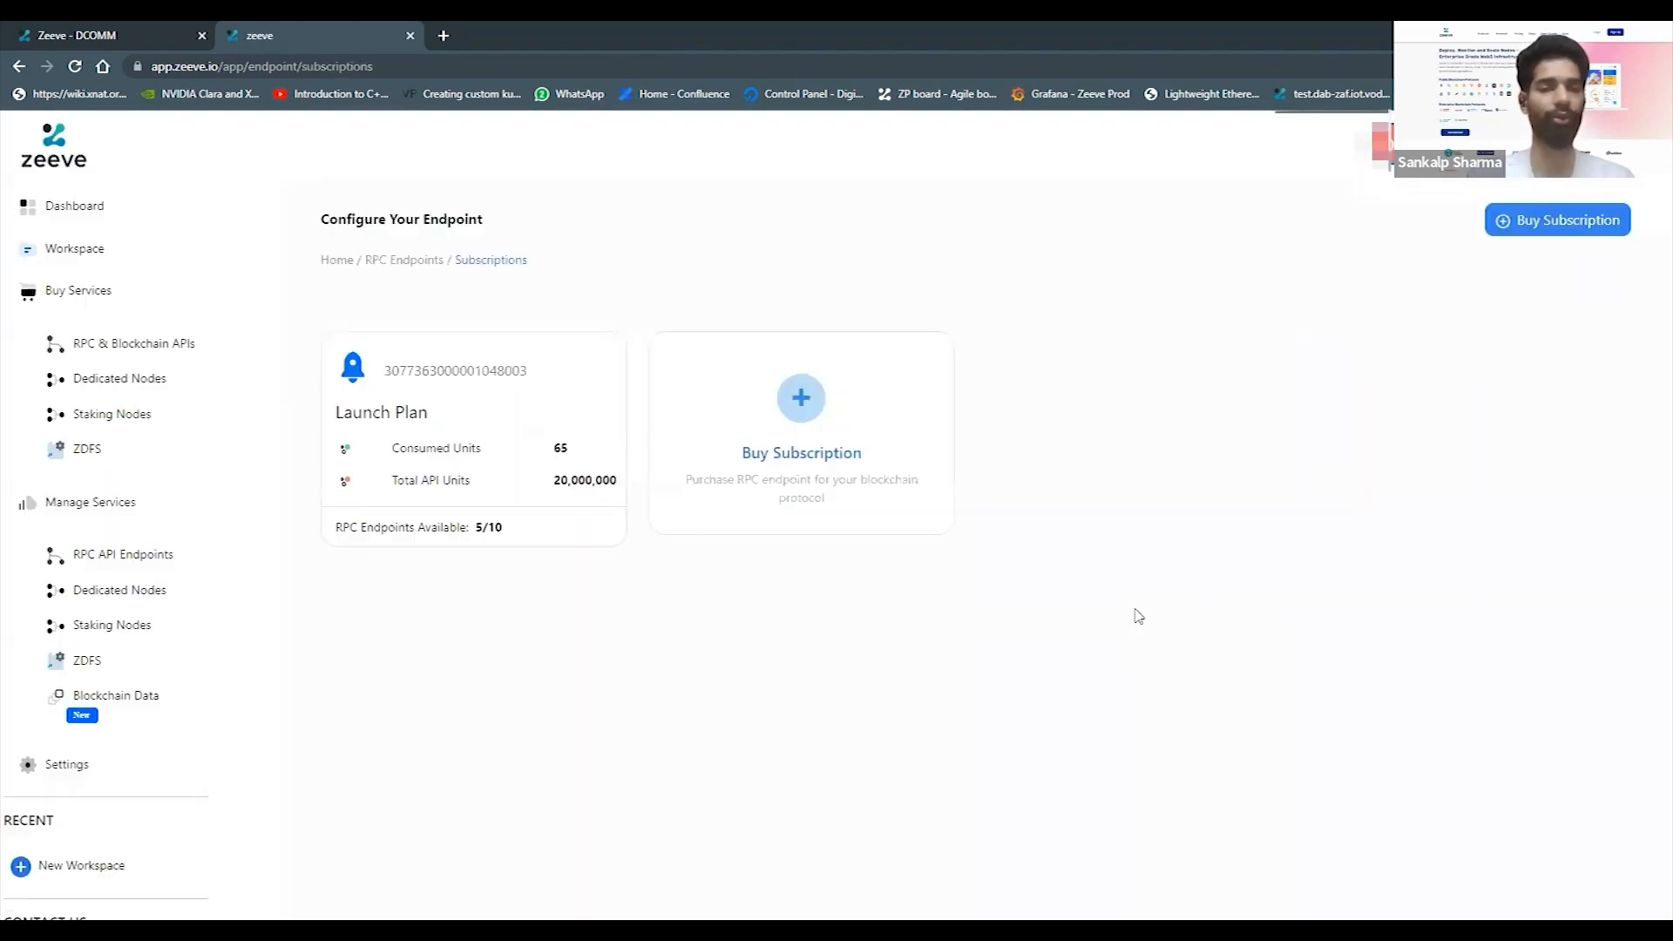
left_click(476, 404)
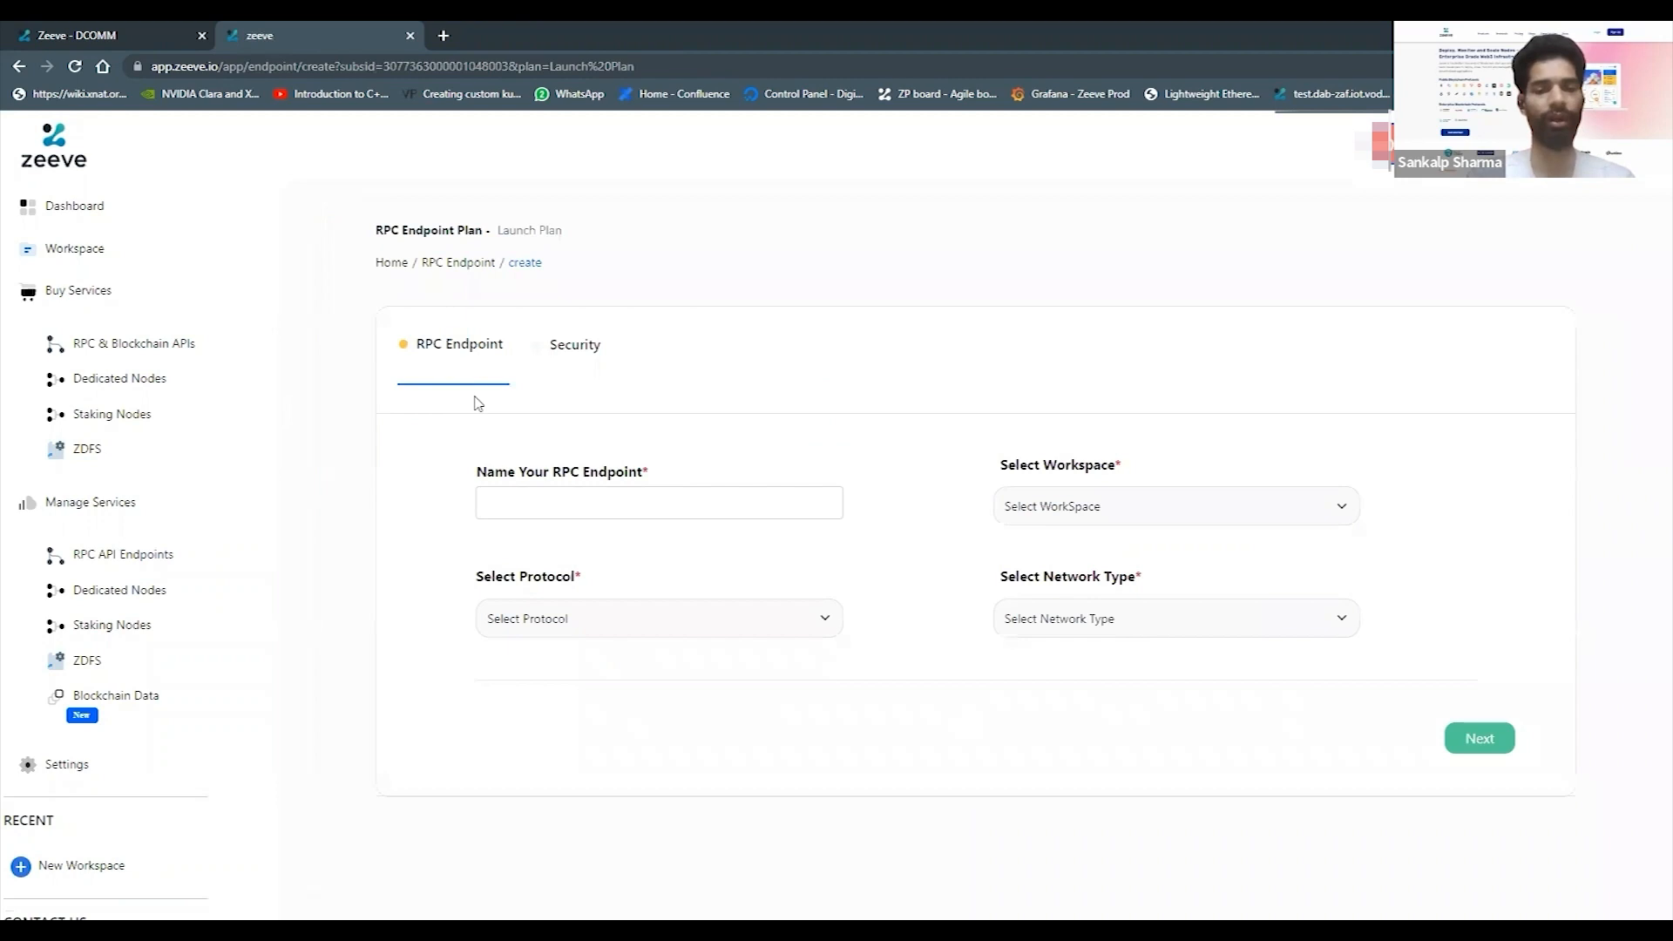
- Name the RPC endpoint dcommtesnetAPi with protocol Dcomm, network type Goldcoast Testnet and workspace Public Nodes, and proceed to the security settings
left_click(627, 511)
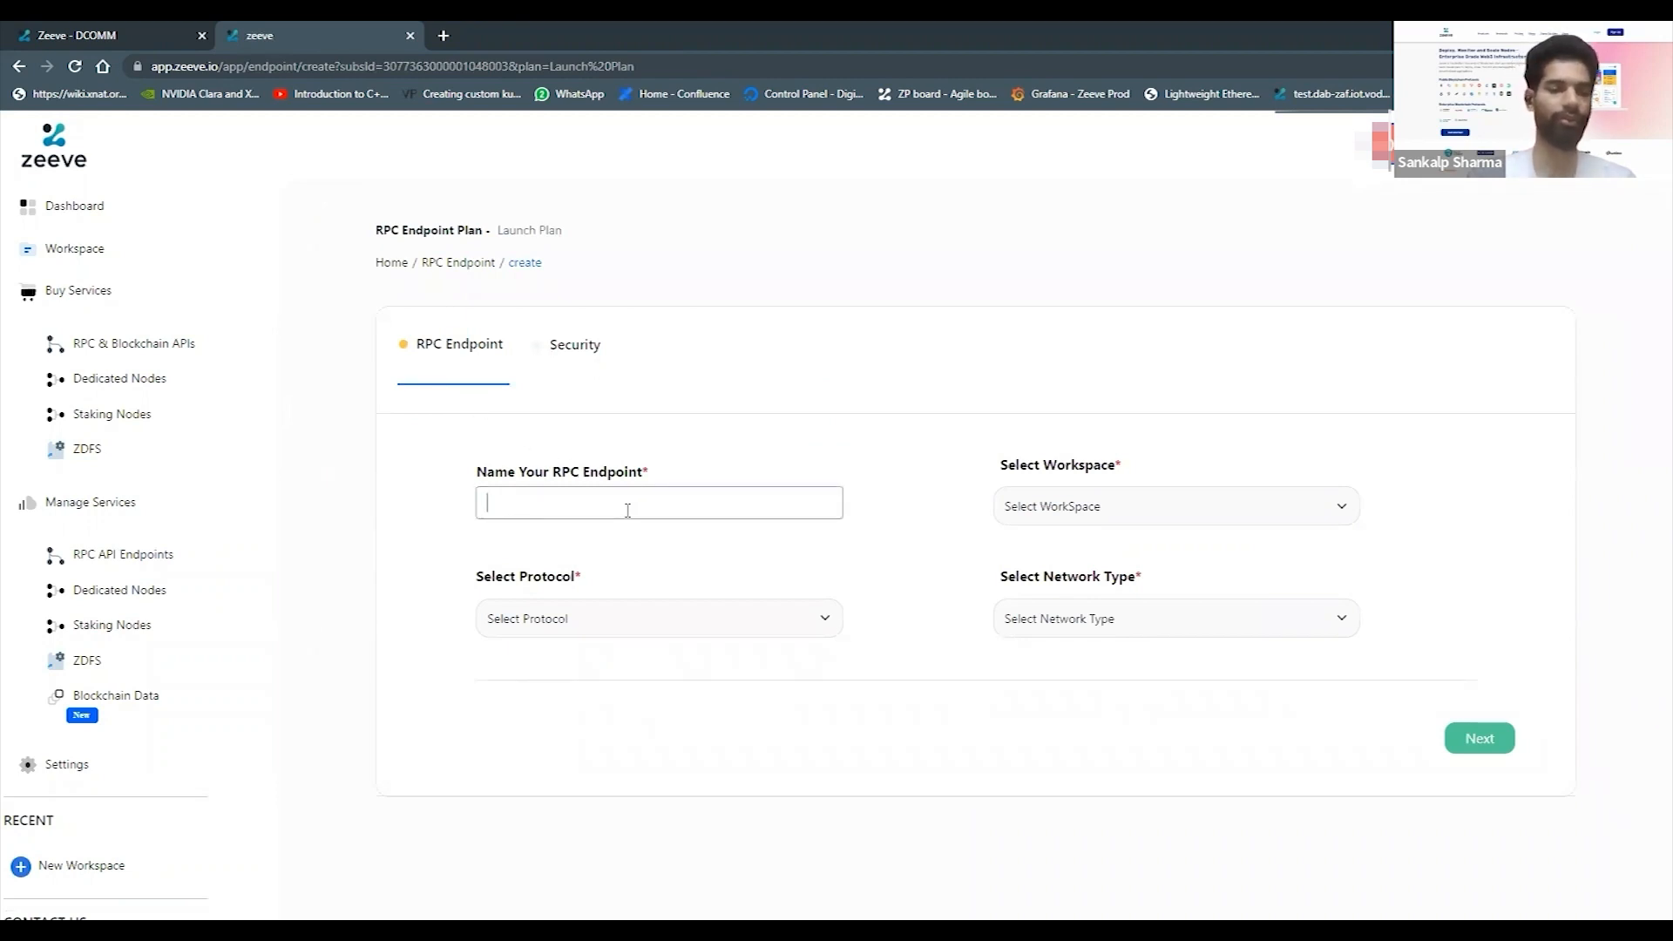
type("dcommtesnetAPI")
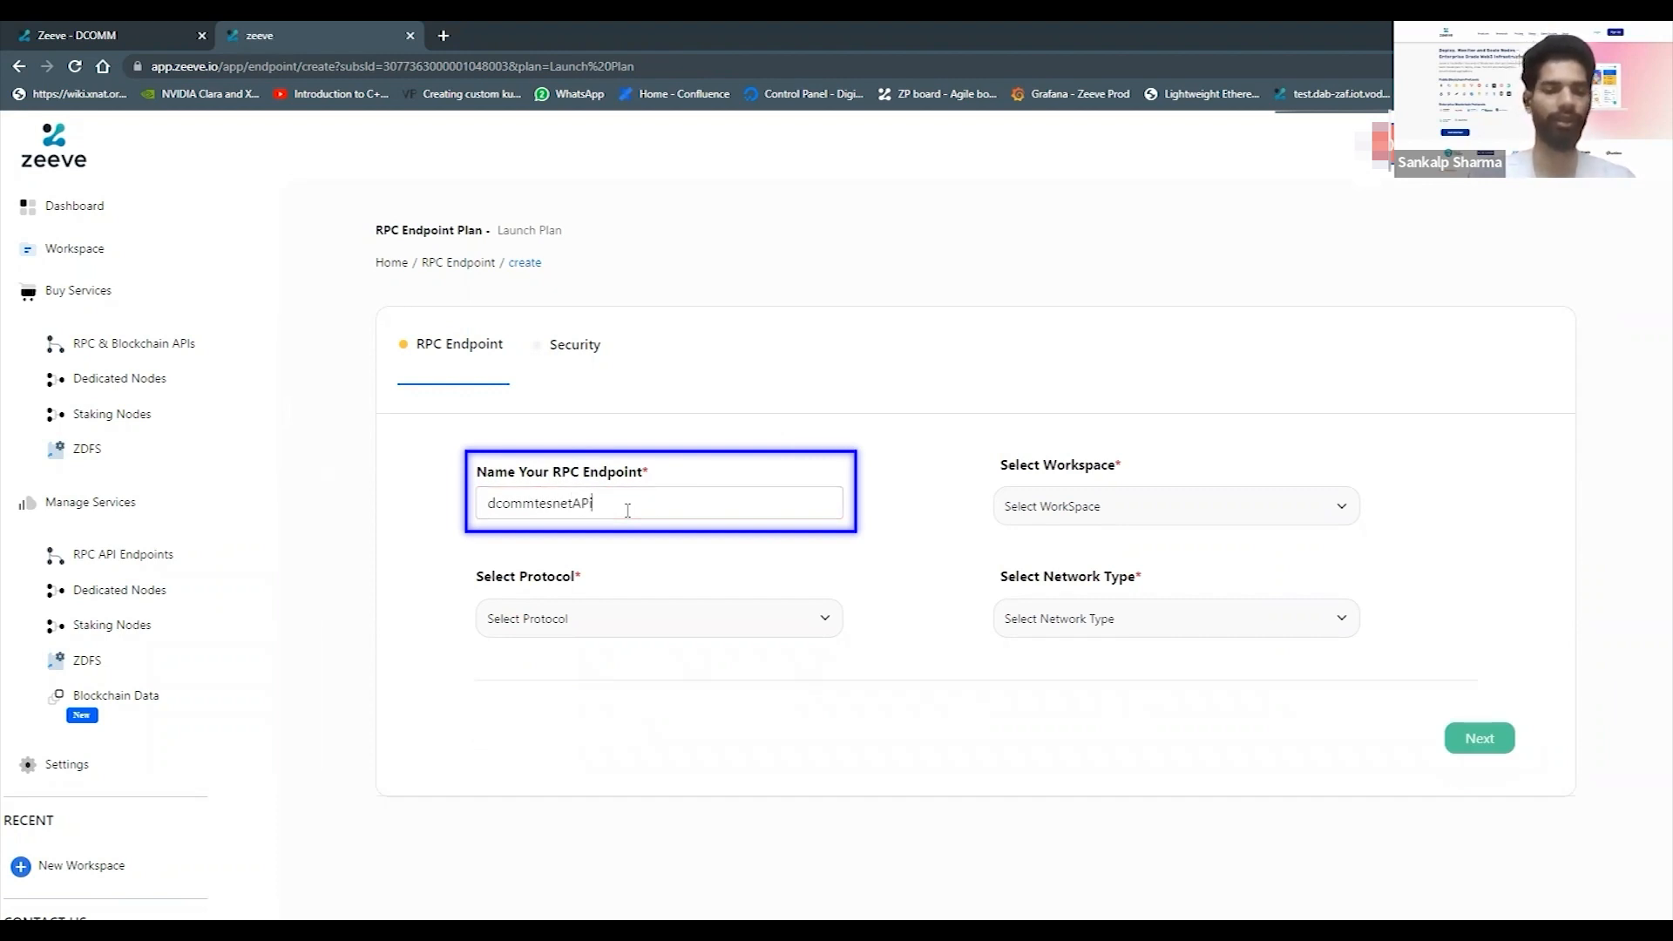
left_click(659, 614)
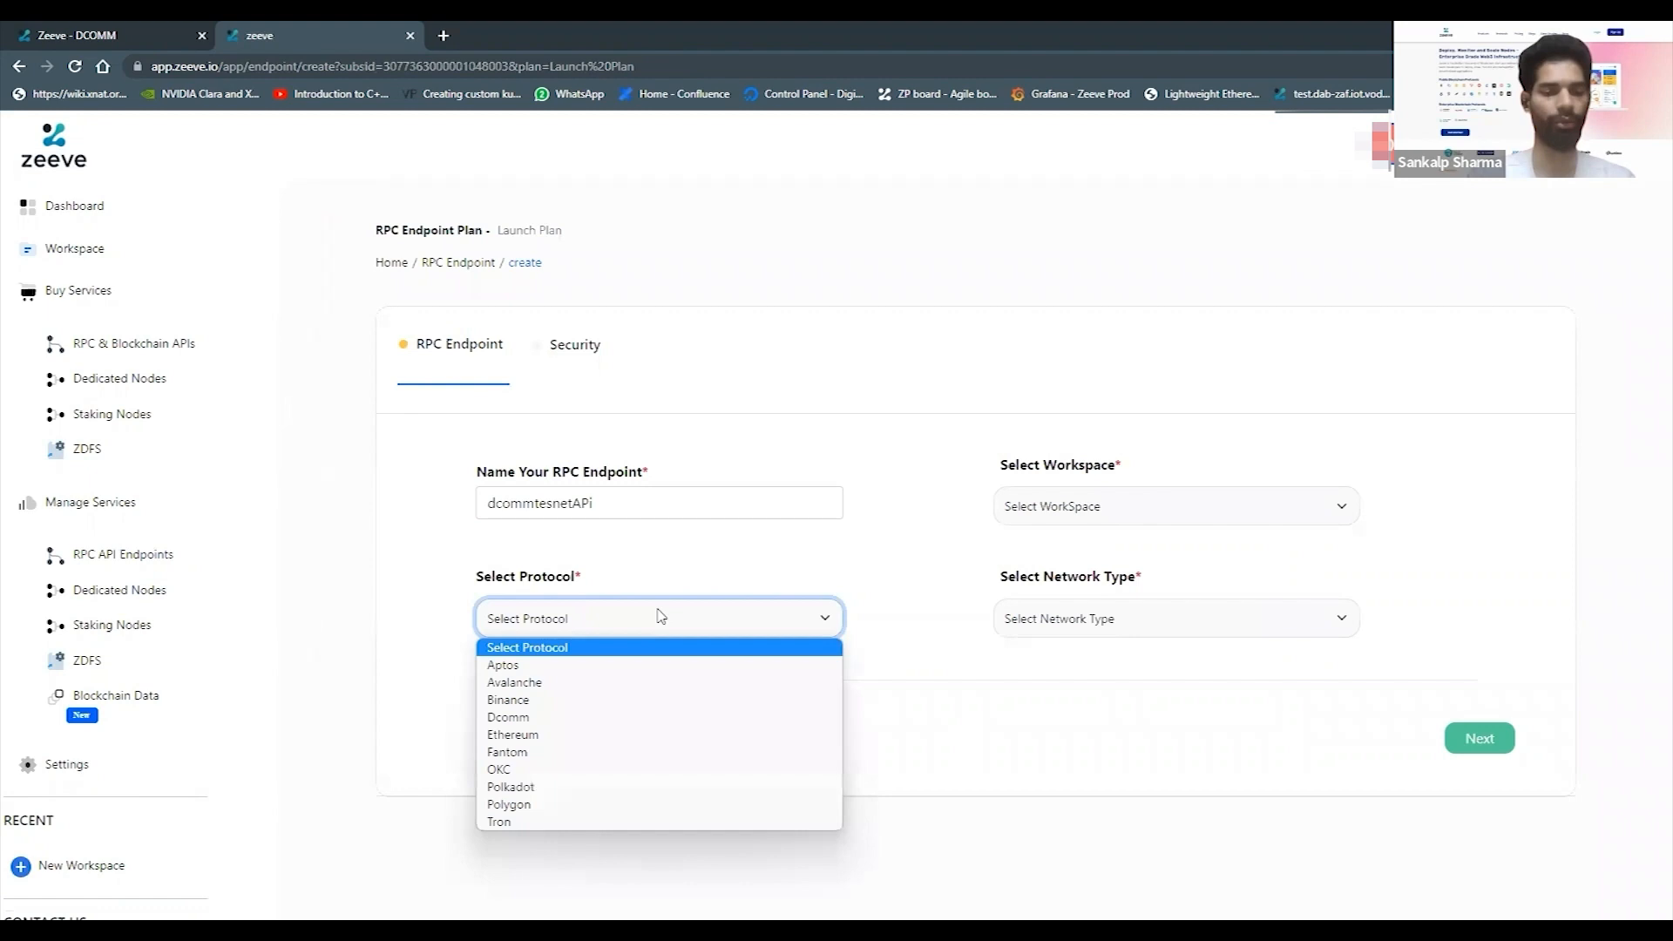
left_click(623, 719)
left_click(1120, 621)
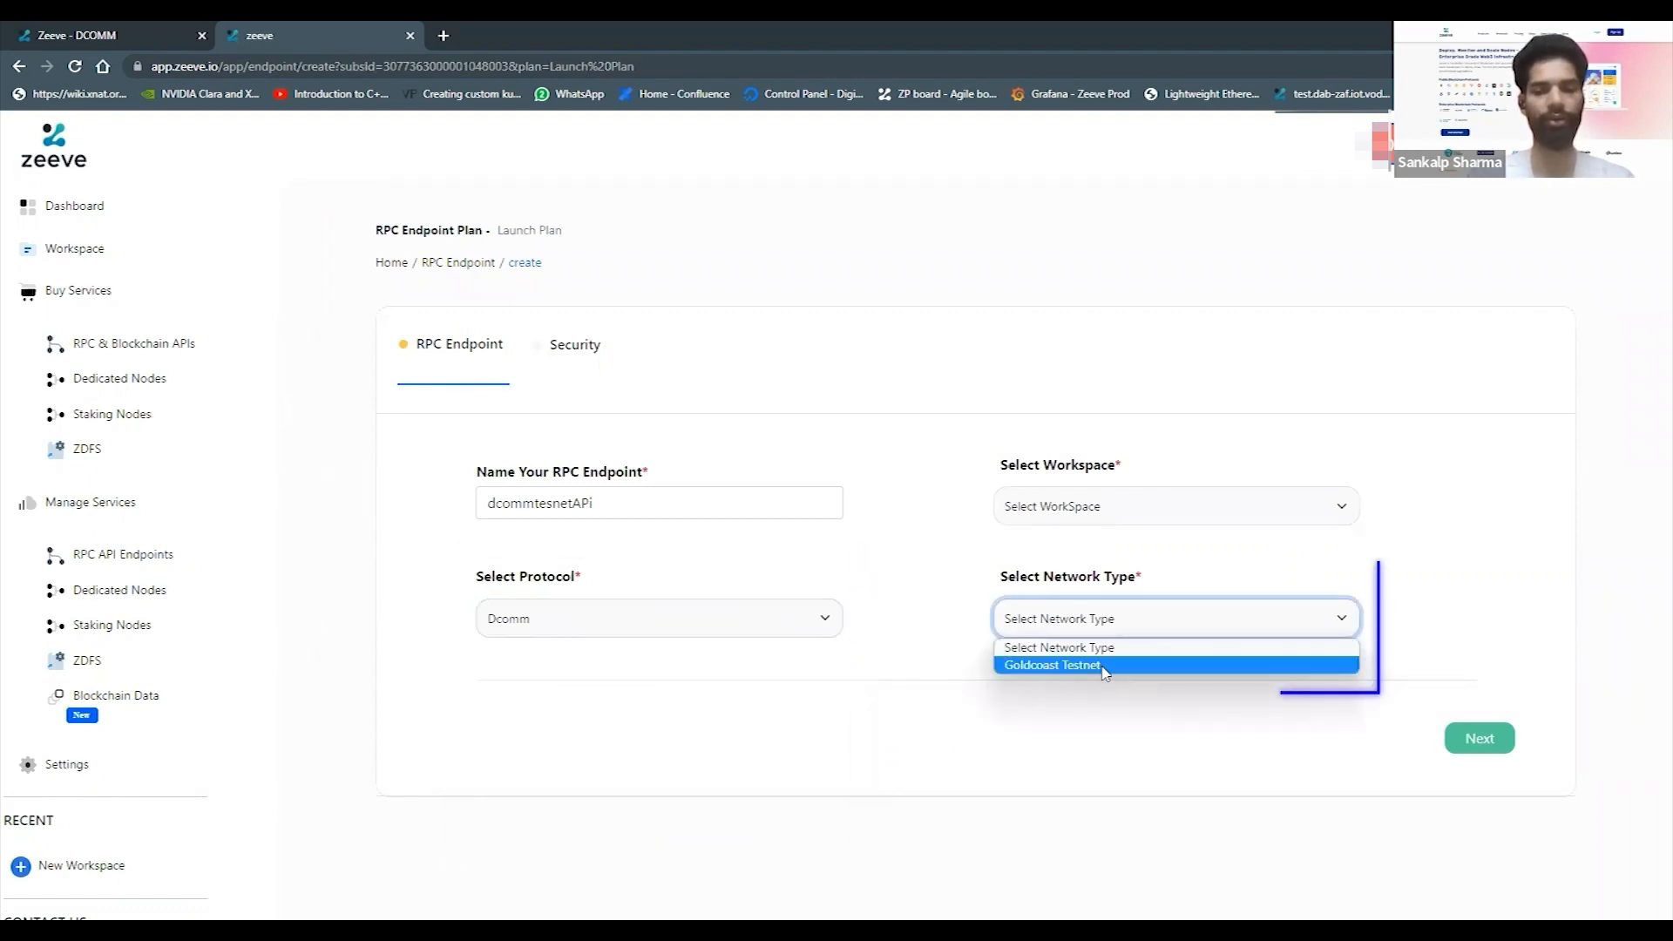
left_click(1103, 667)
left_click(1112, 510)
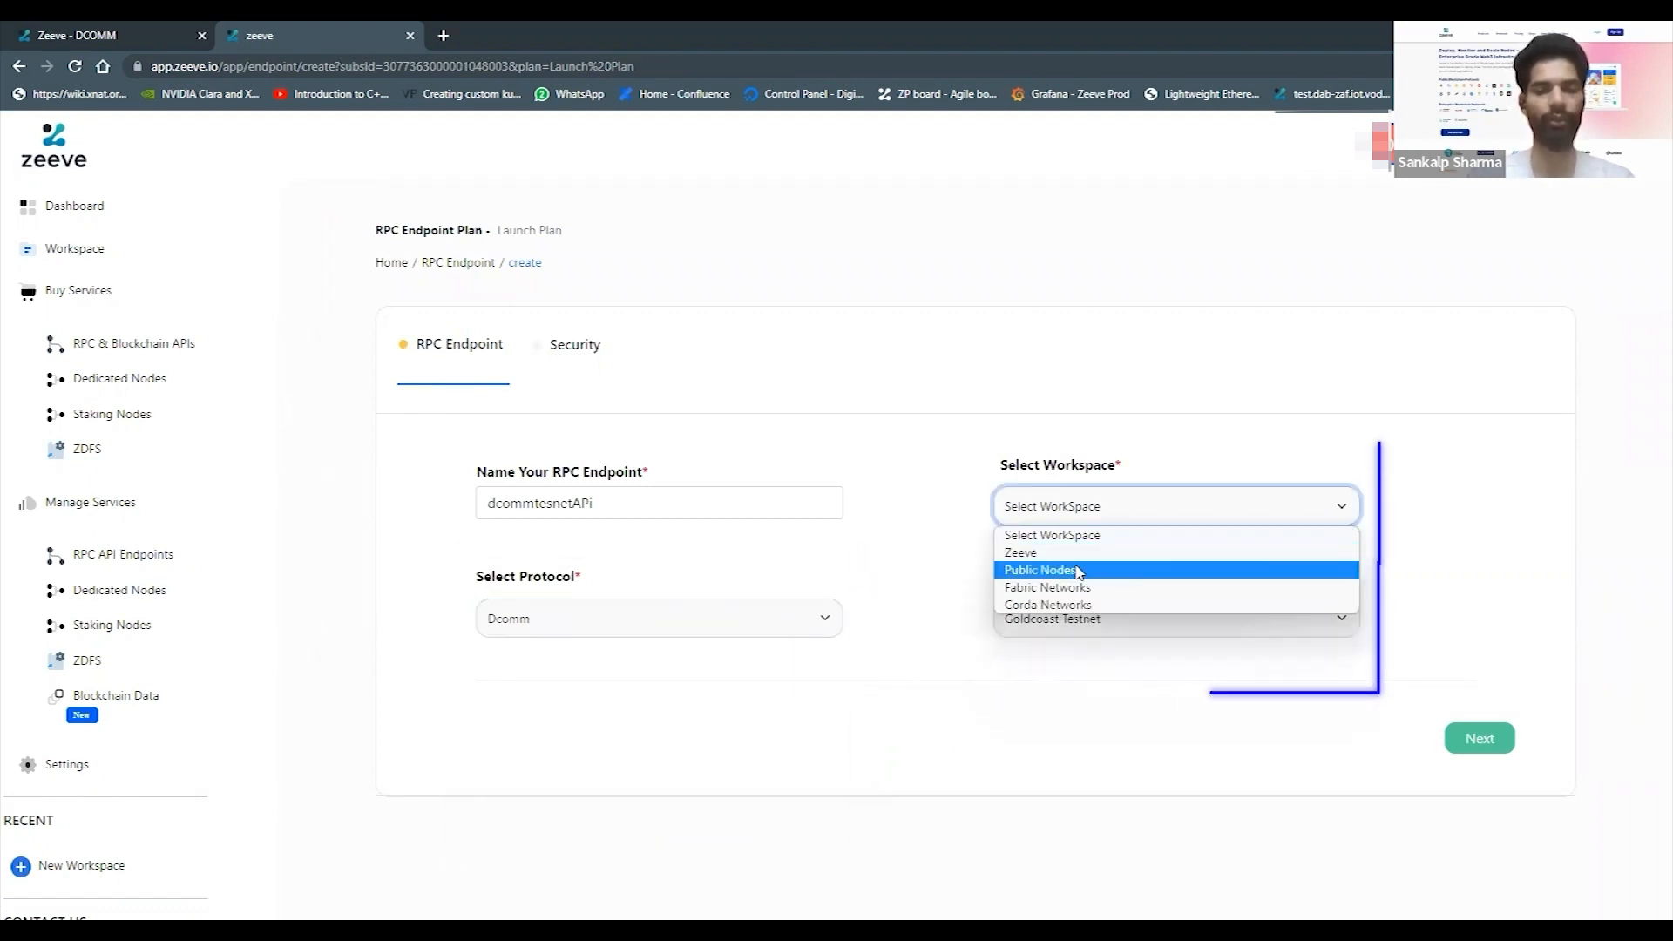
left_click(1076, 571)
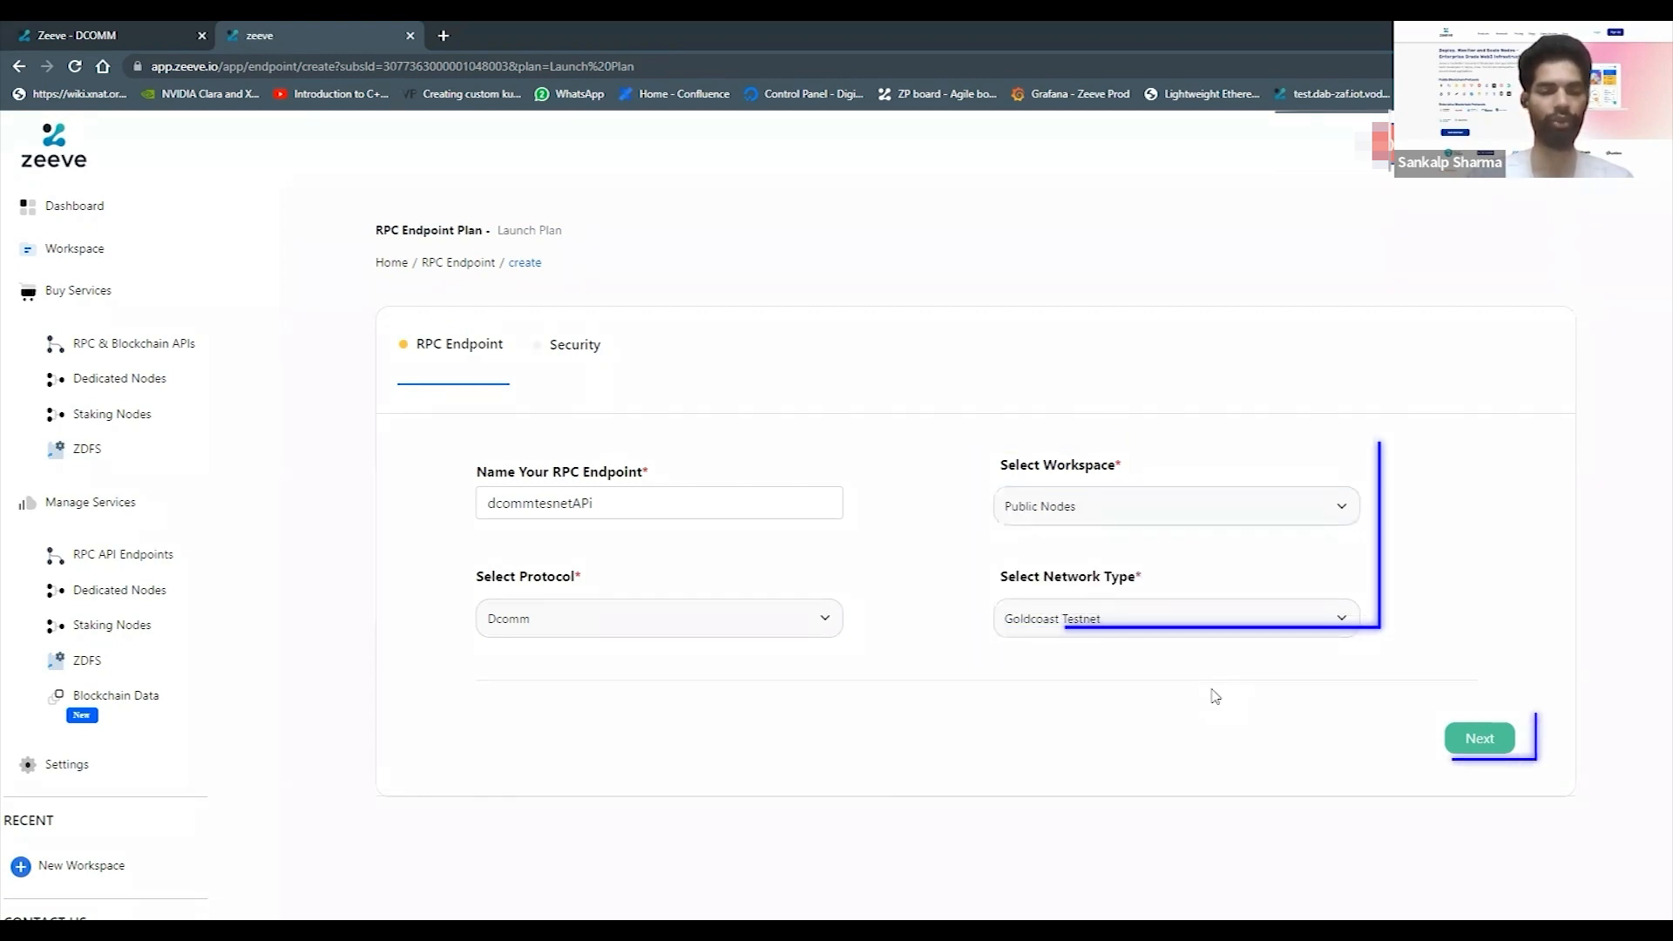
left_click(1475, 736)
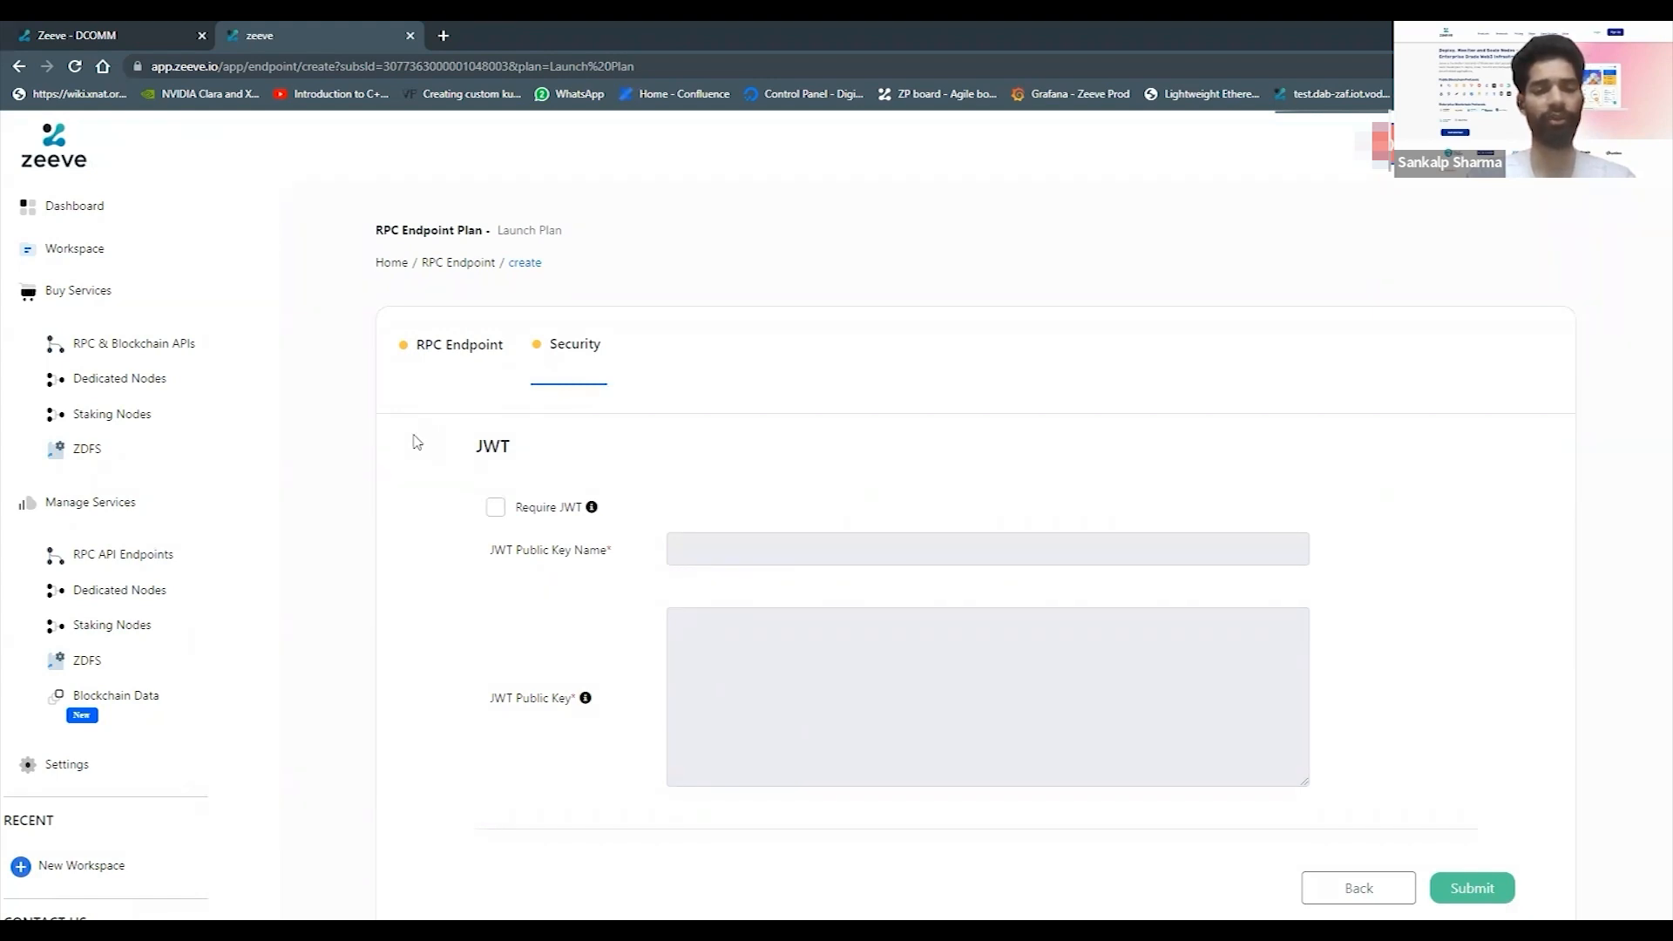
left_click(496, 508)
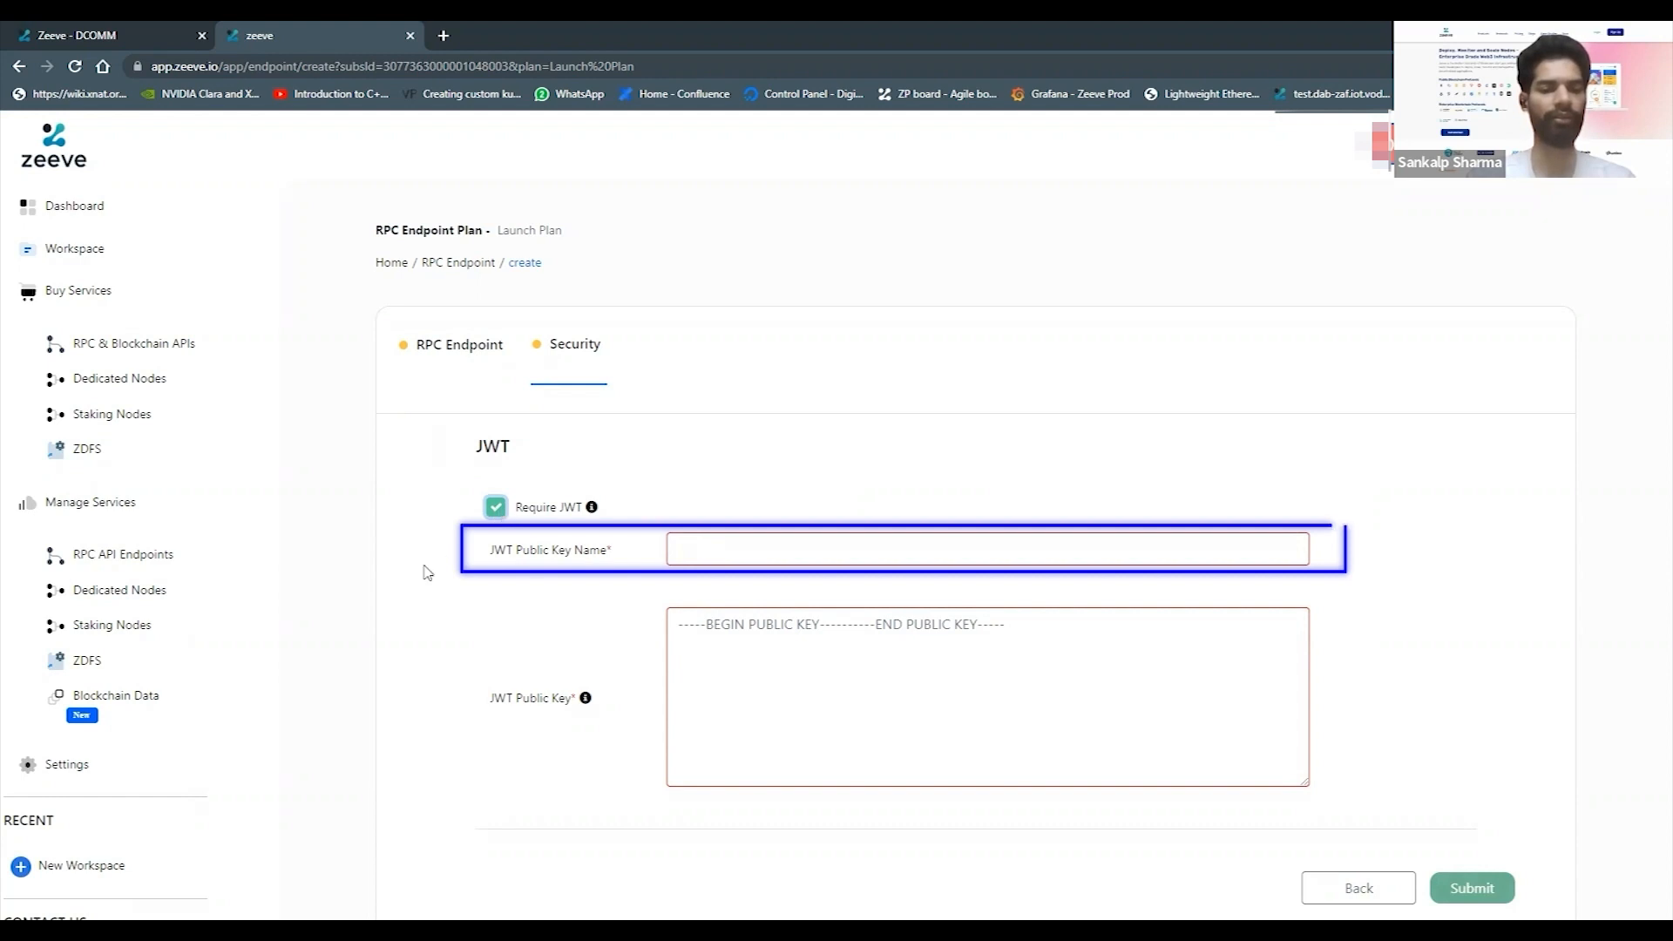
scroll(421, 579, "down", 1)
scroll(422, 579, "up", 1)
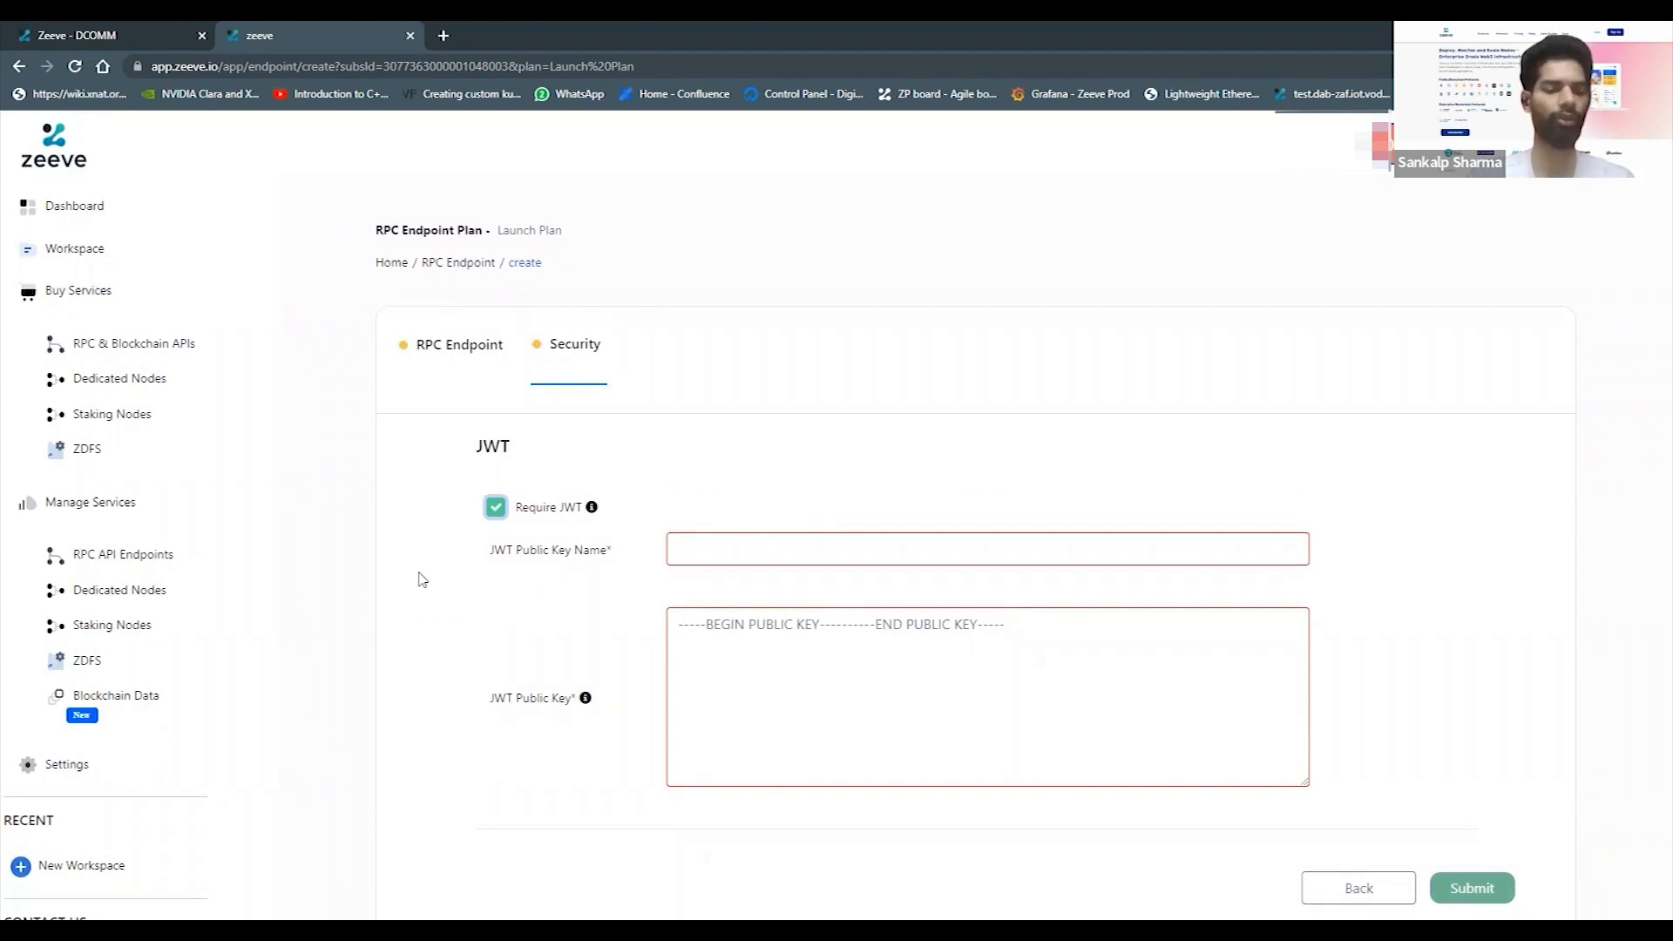
left_click(779, 624)
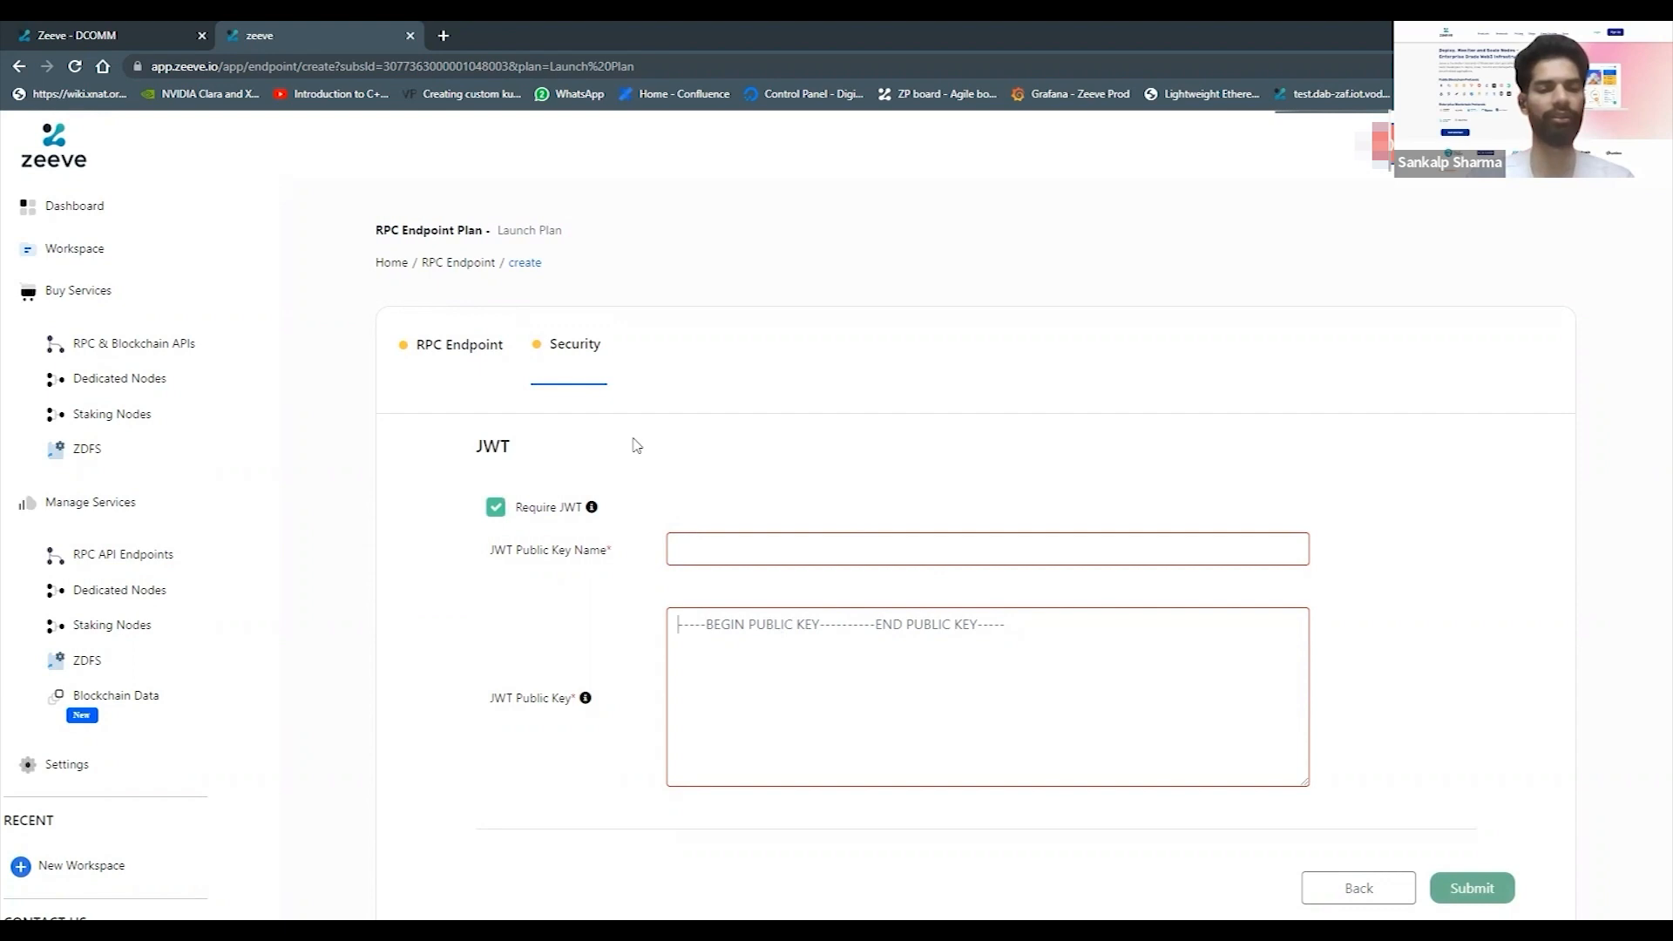
left_click(496, 509)
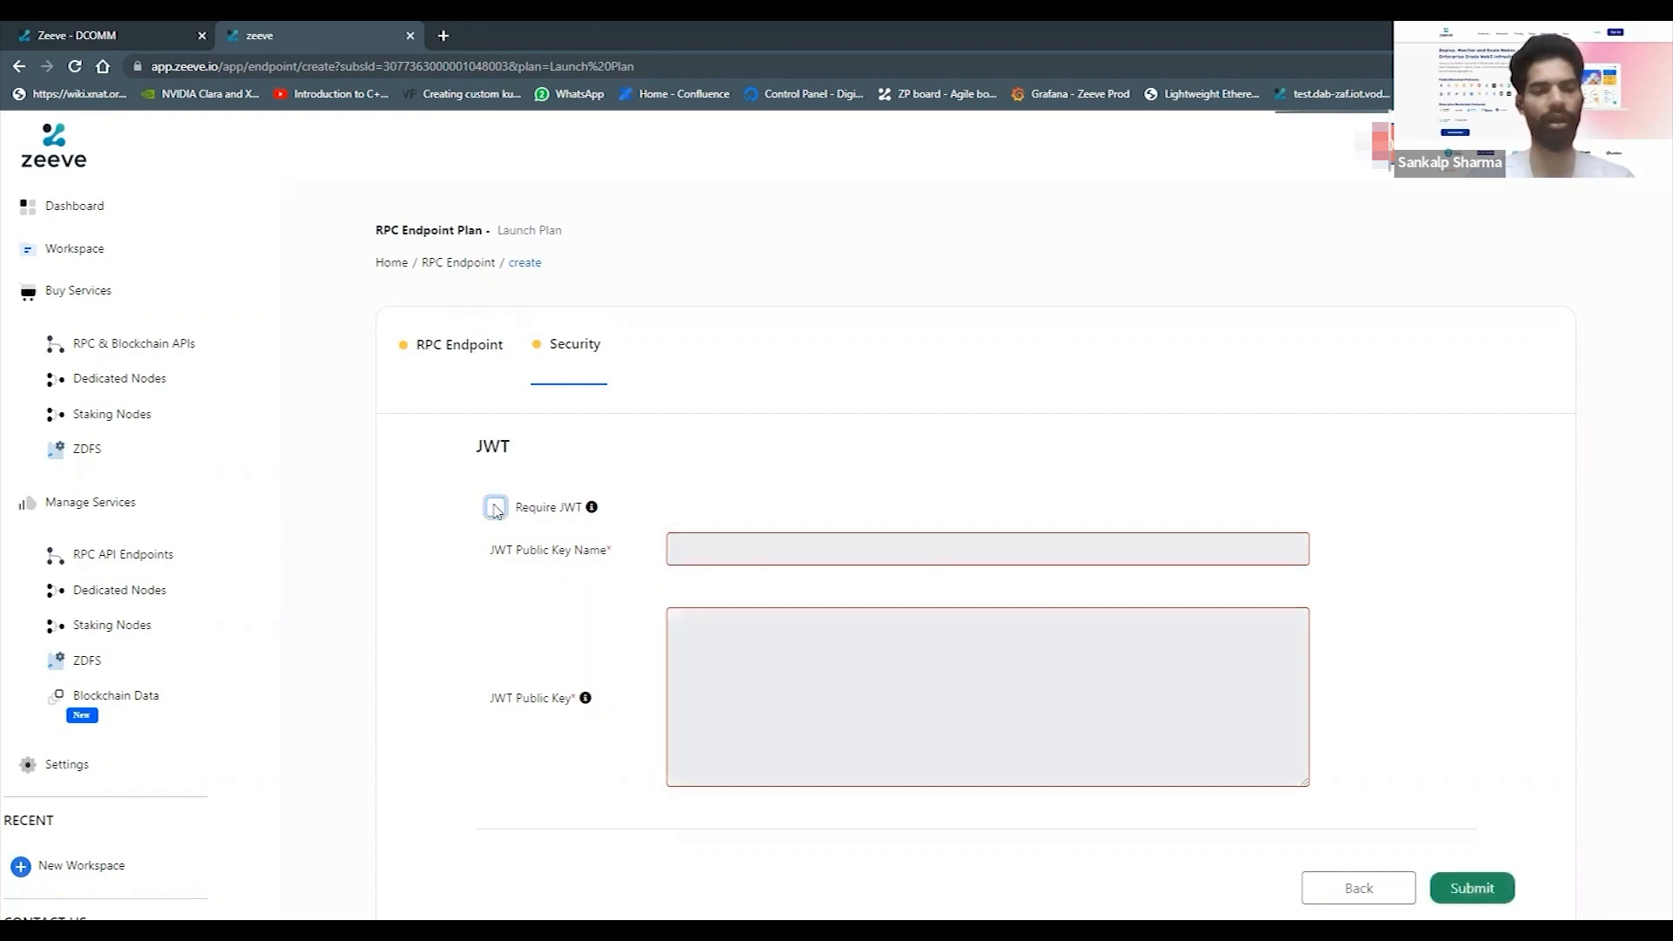
- Submit the new Dcomm RPC endpoint without requiring JWT and continue to the list of RPC endpoints
scroll(1534, 547, "down", 2)
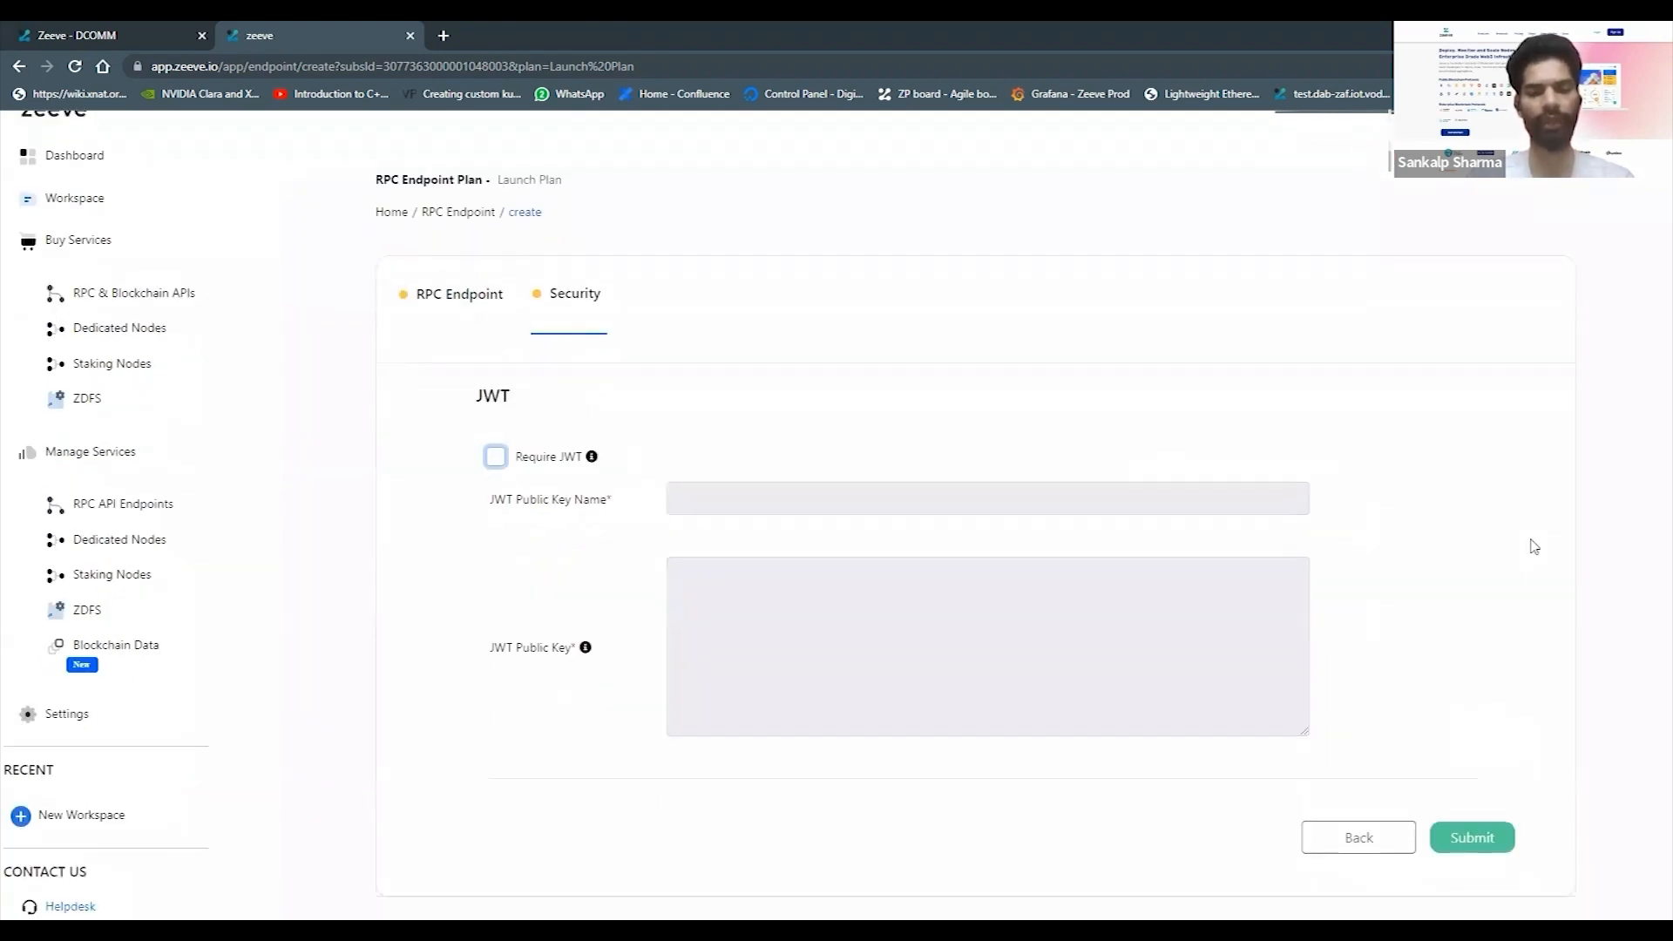
scroll(1533, 546, "up", 1)
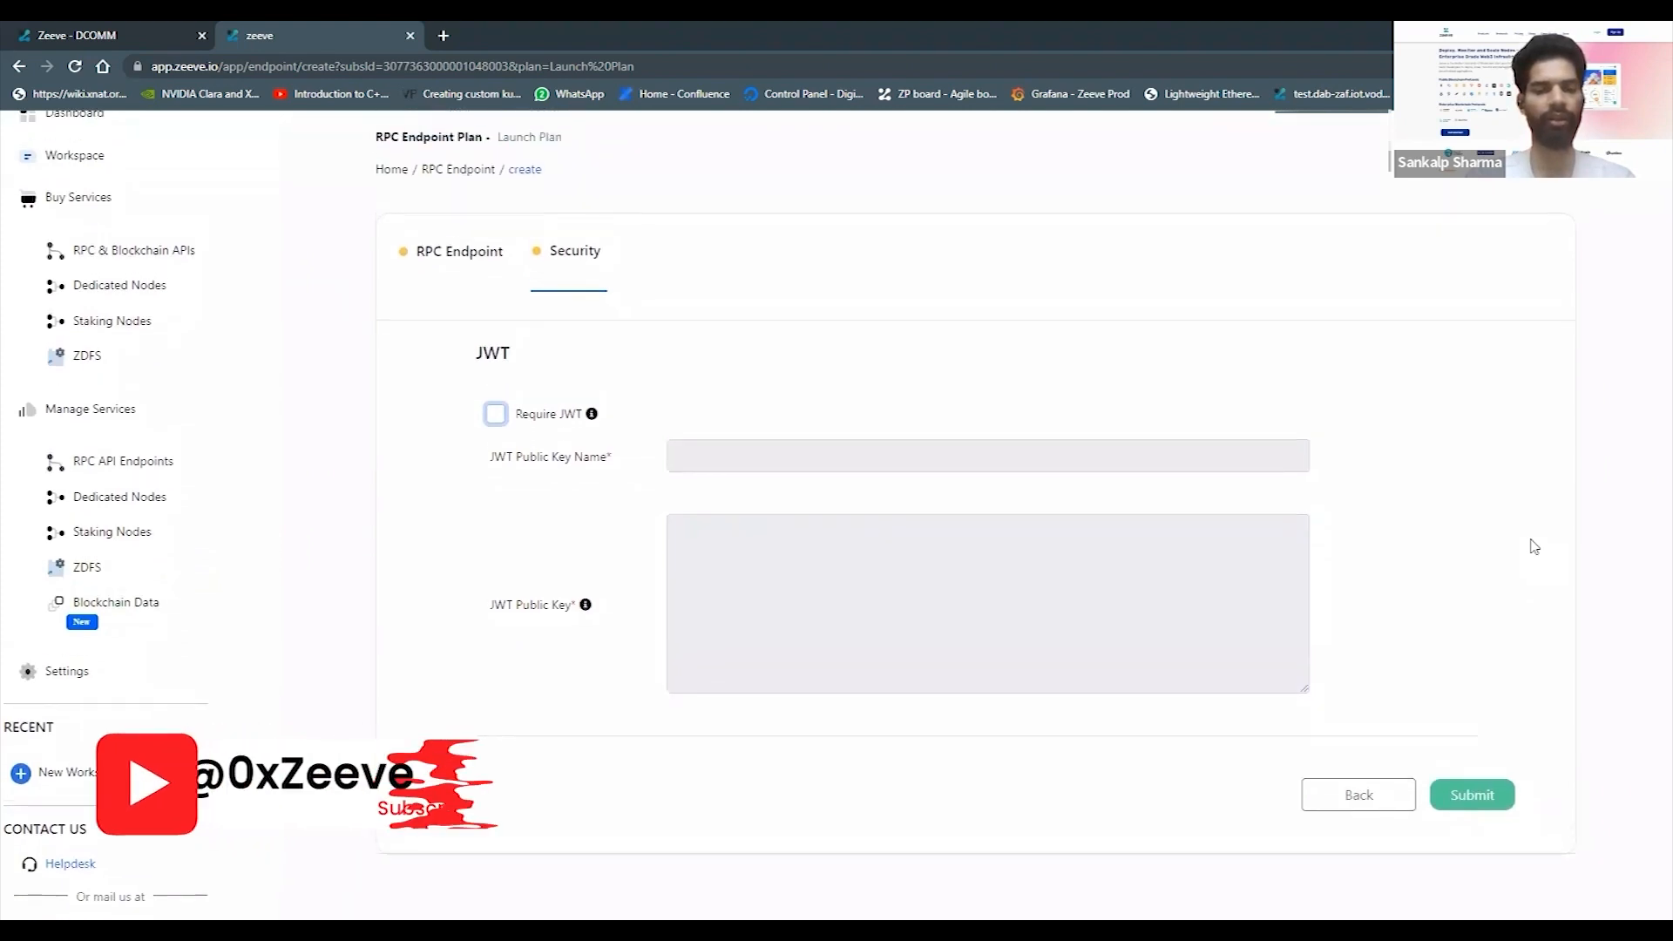
left_click(1479, 796)
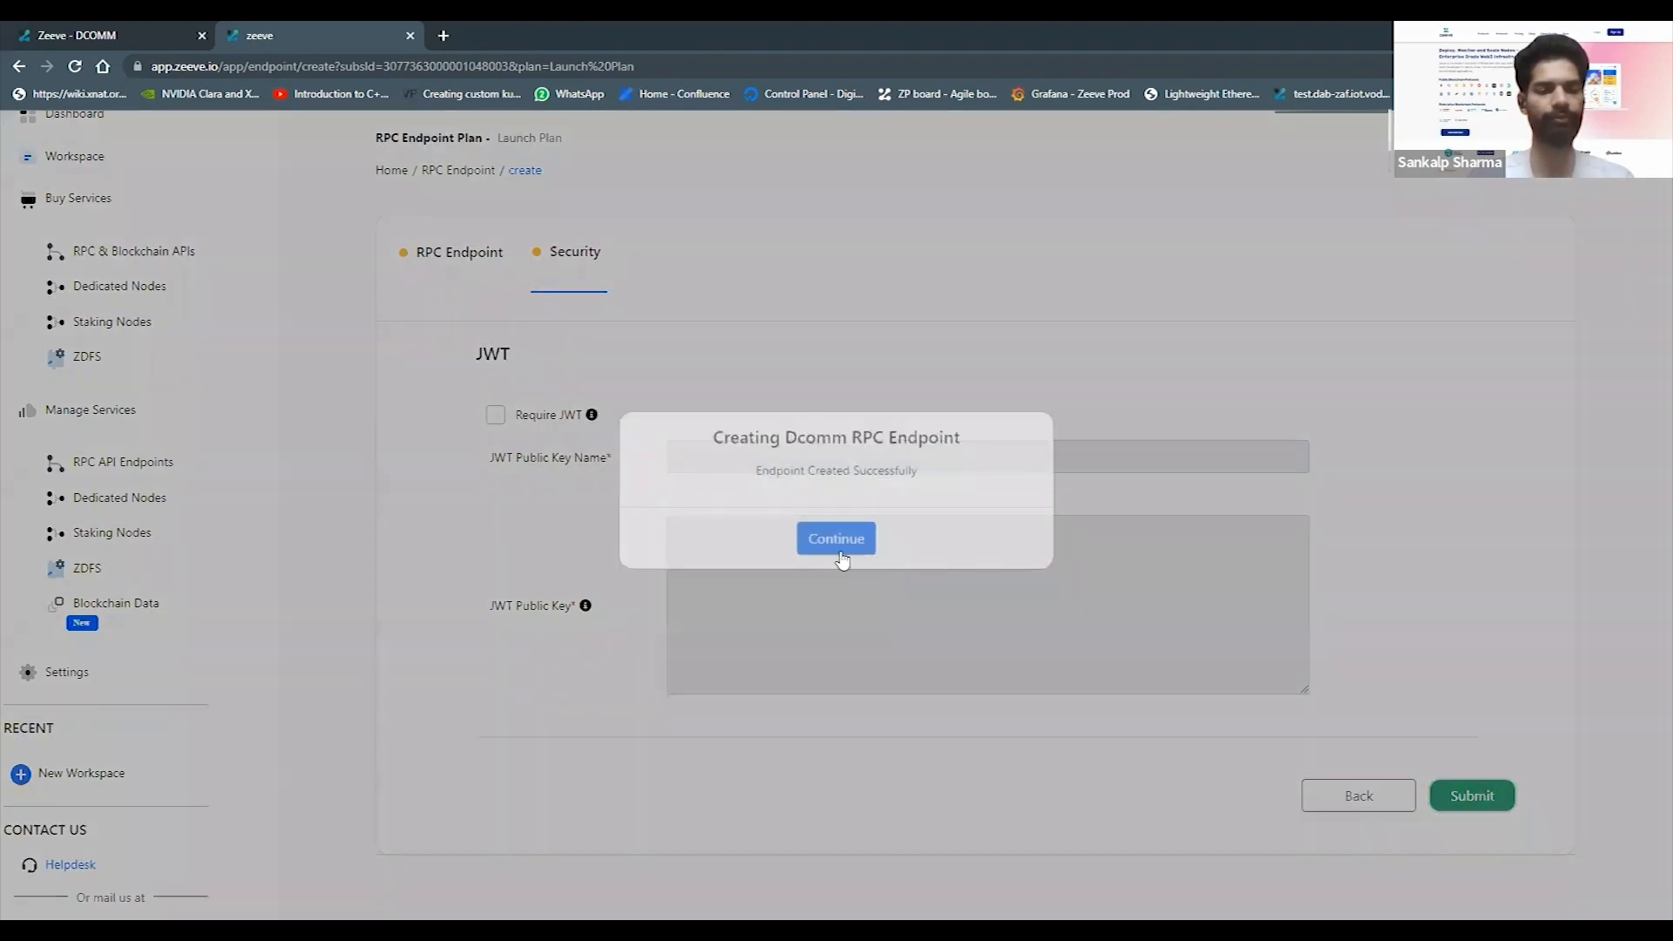
left_click(839, 544)
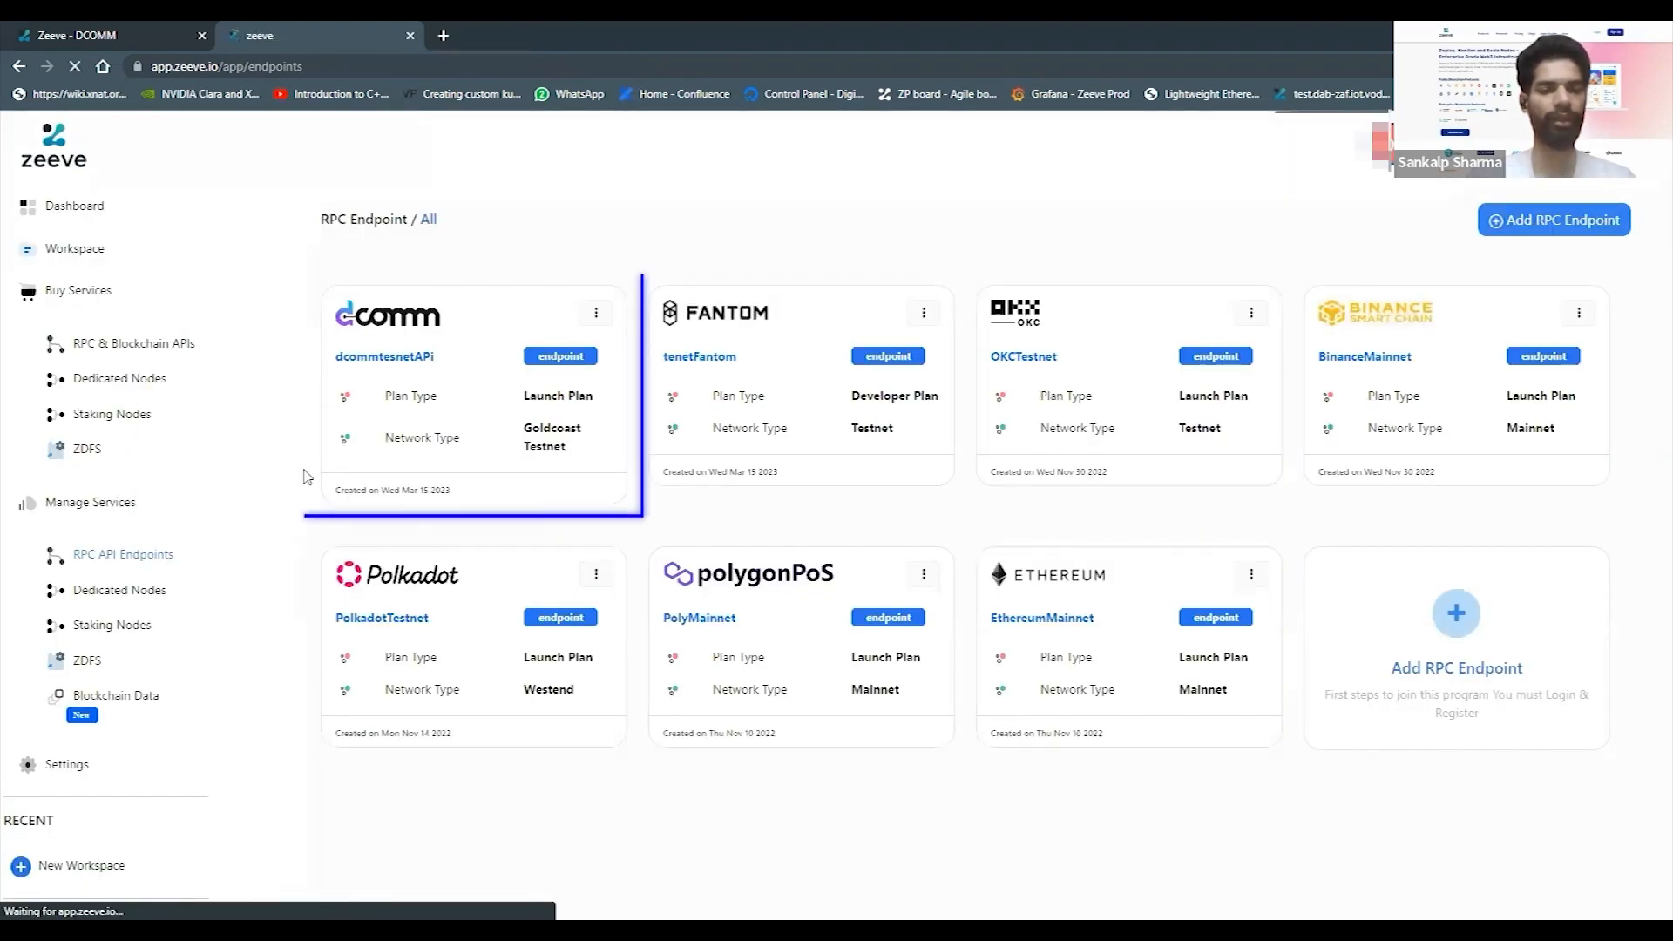
- Open the dcommtesnetAPi endpoint's details and copy its HTTP and WS endpoint URLs
left_click(394, 359)
scroll(360, 586, "down", 1)
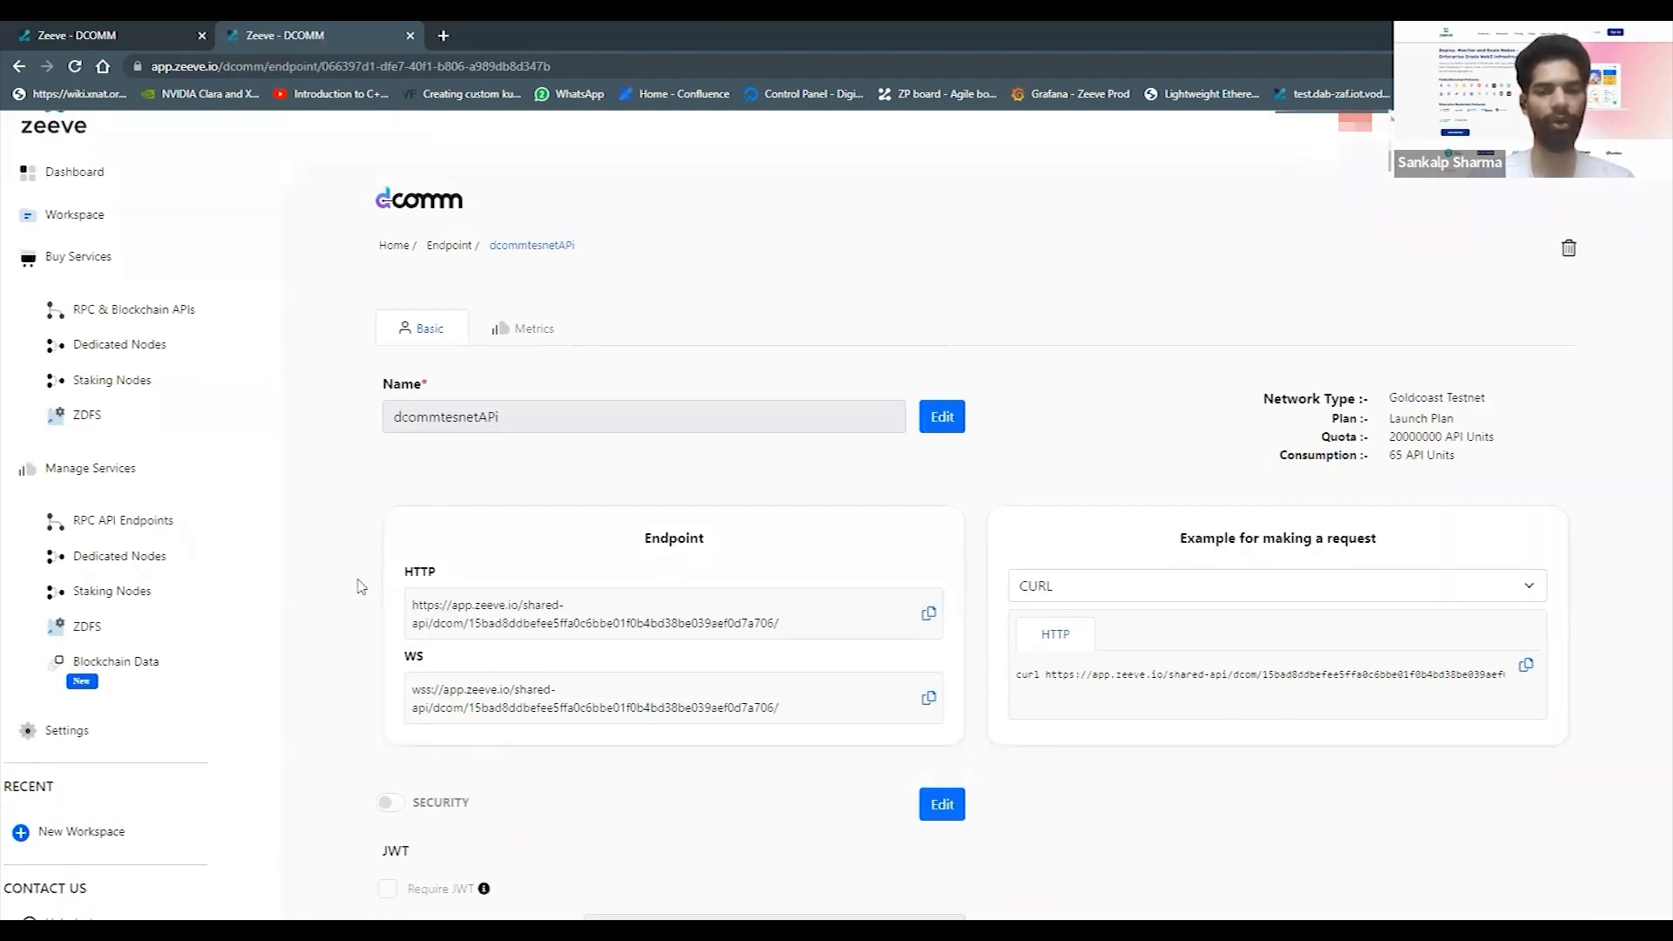
scroll(360, 587, "down", 1)
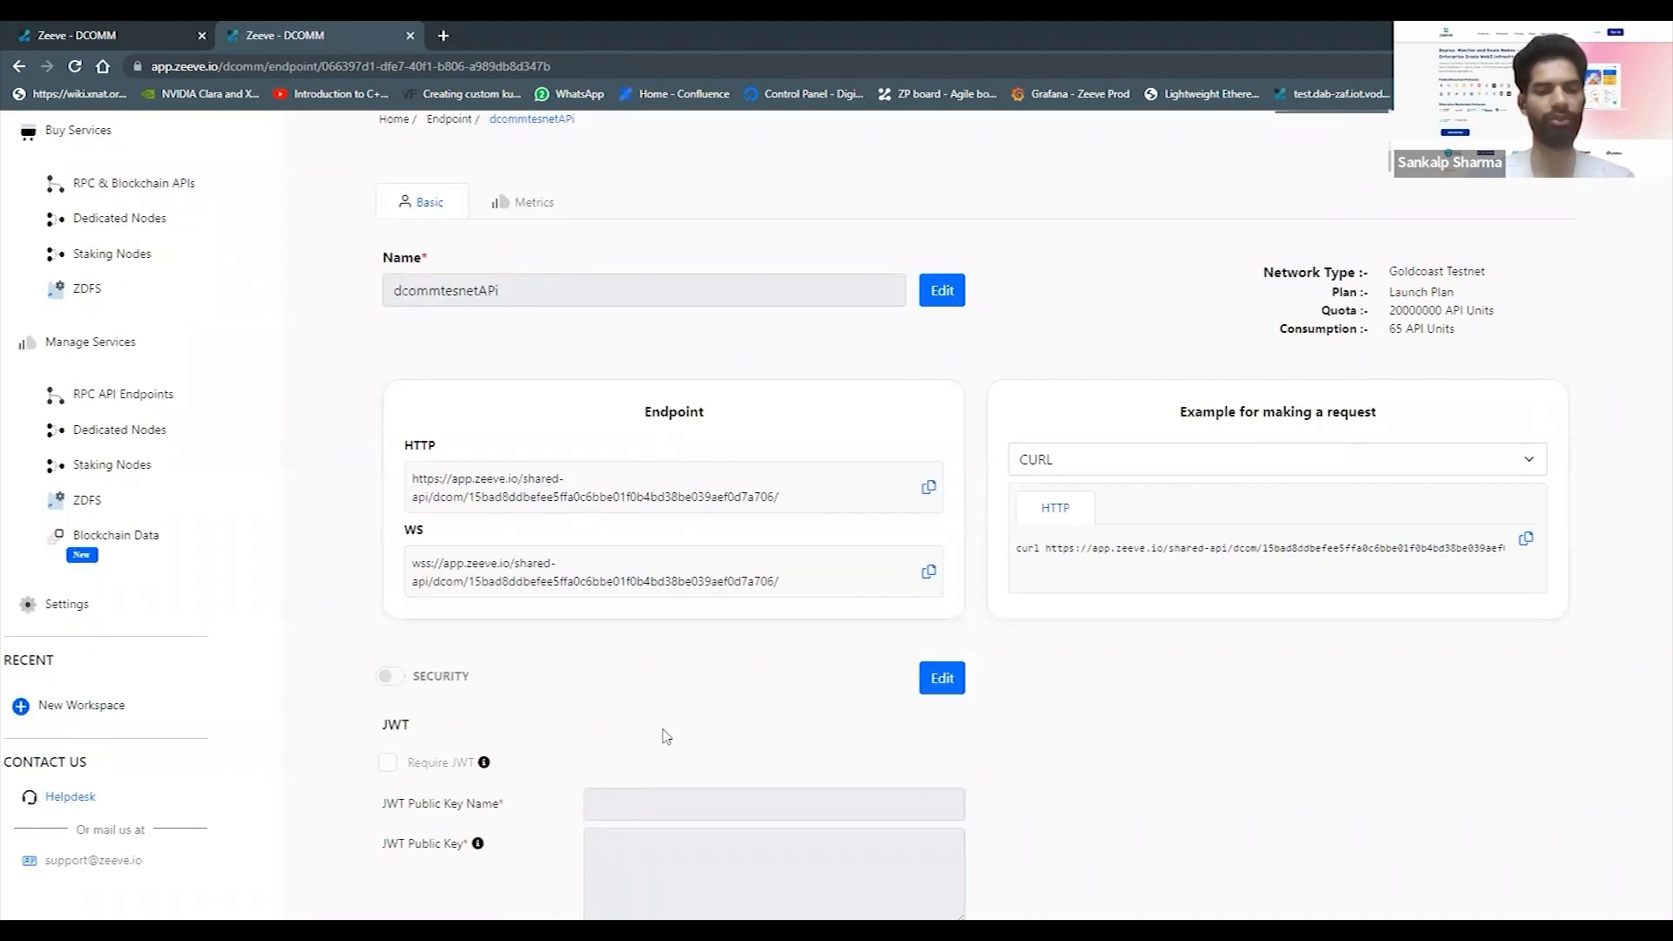
scroll(665, 736, "up", 1)
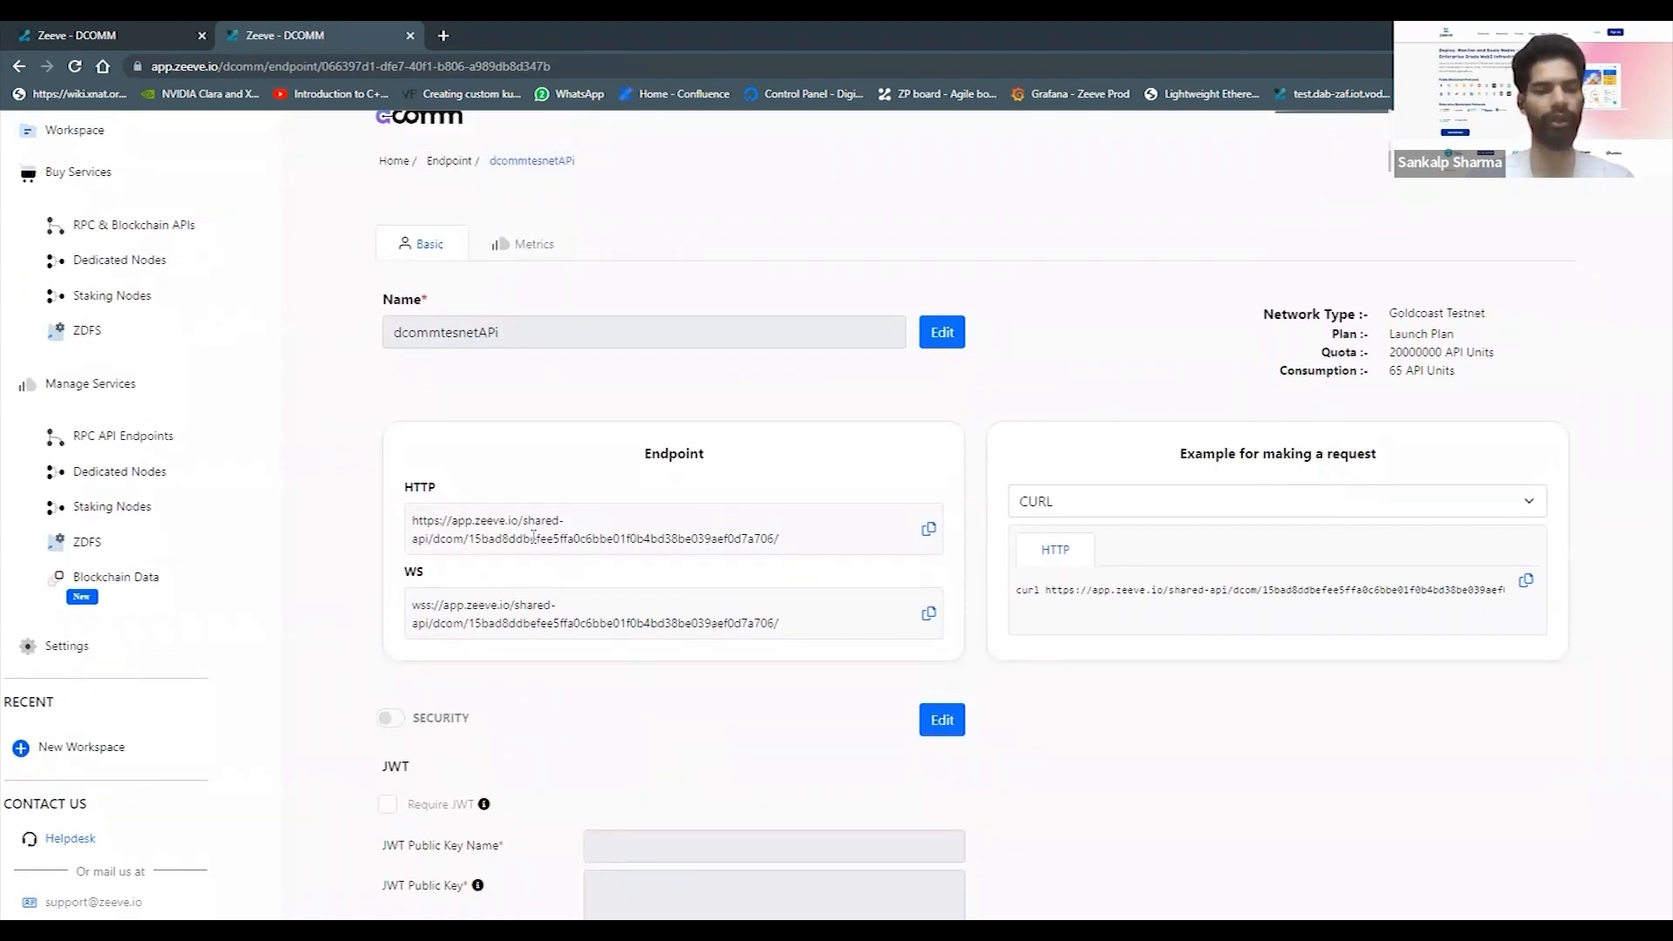
left_click(931, 532)
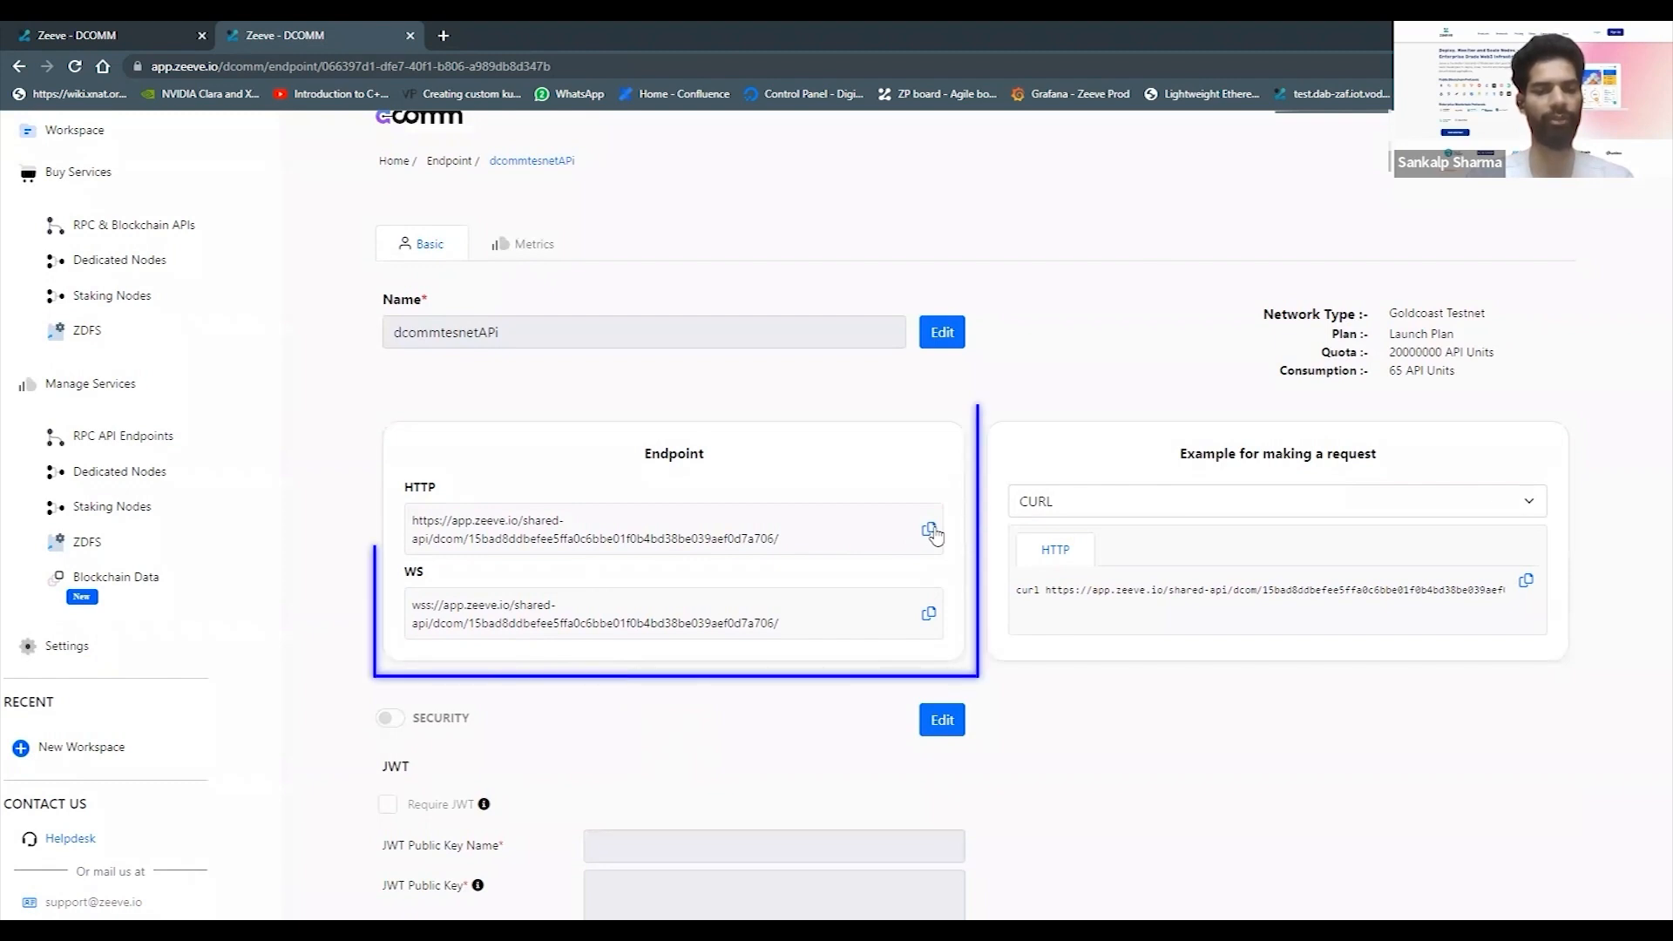
left_click(929, 618)
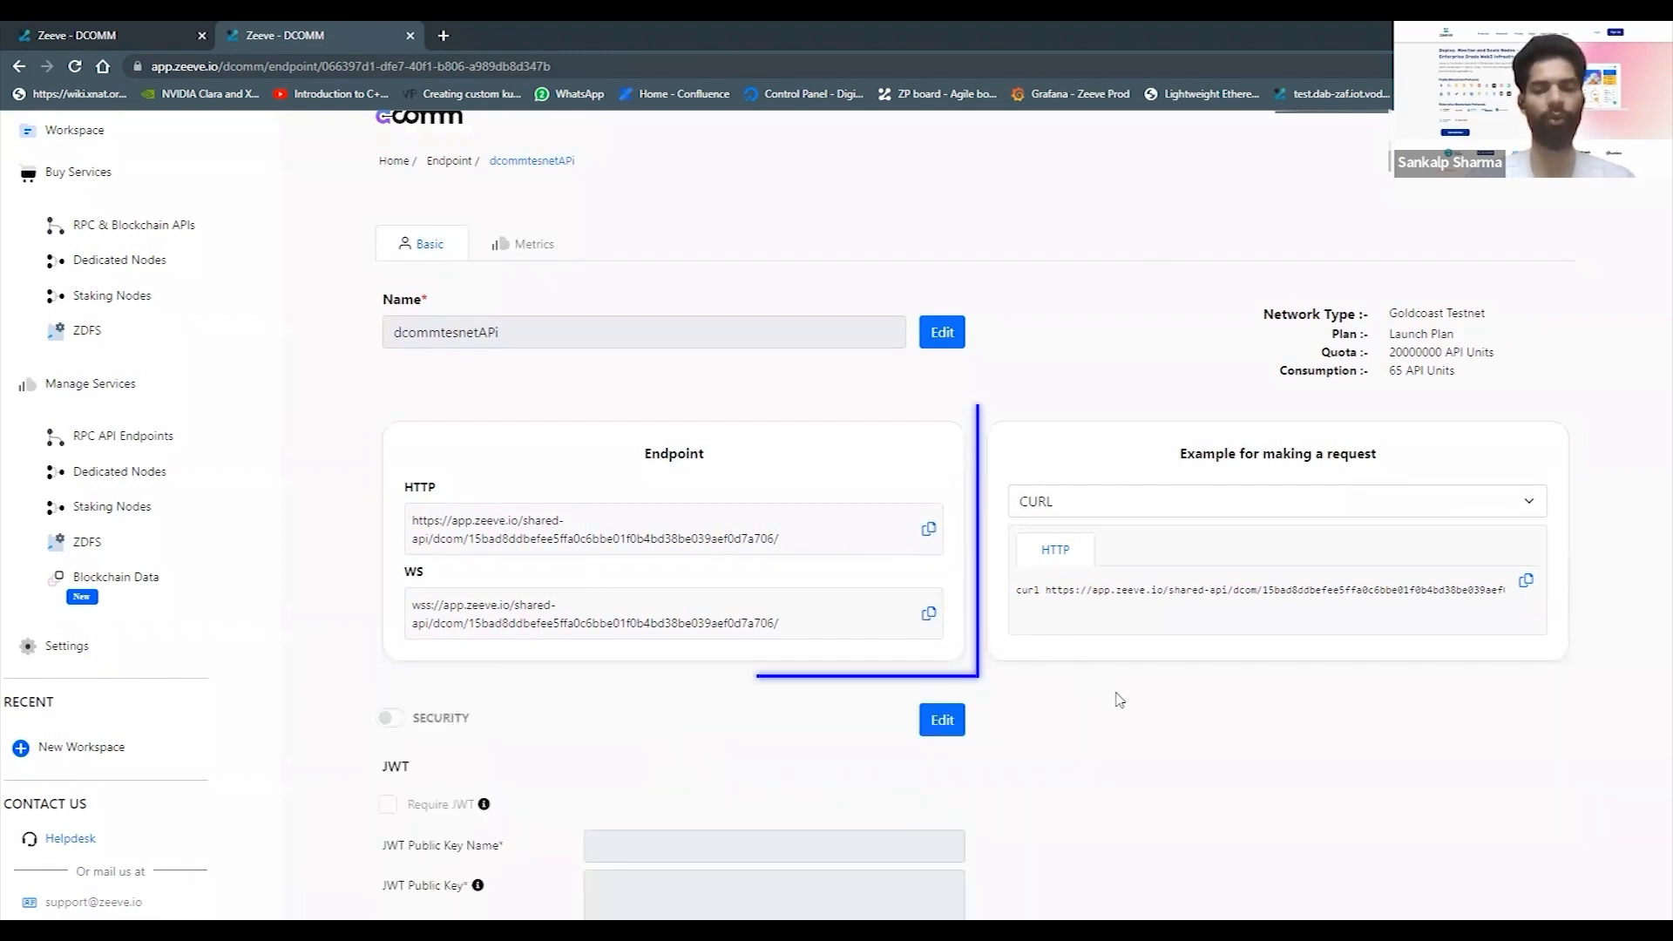
- Switch the endpoint's example request to NodeJs and look over the sample code
left_click(1531, 493)
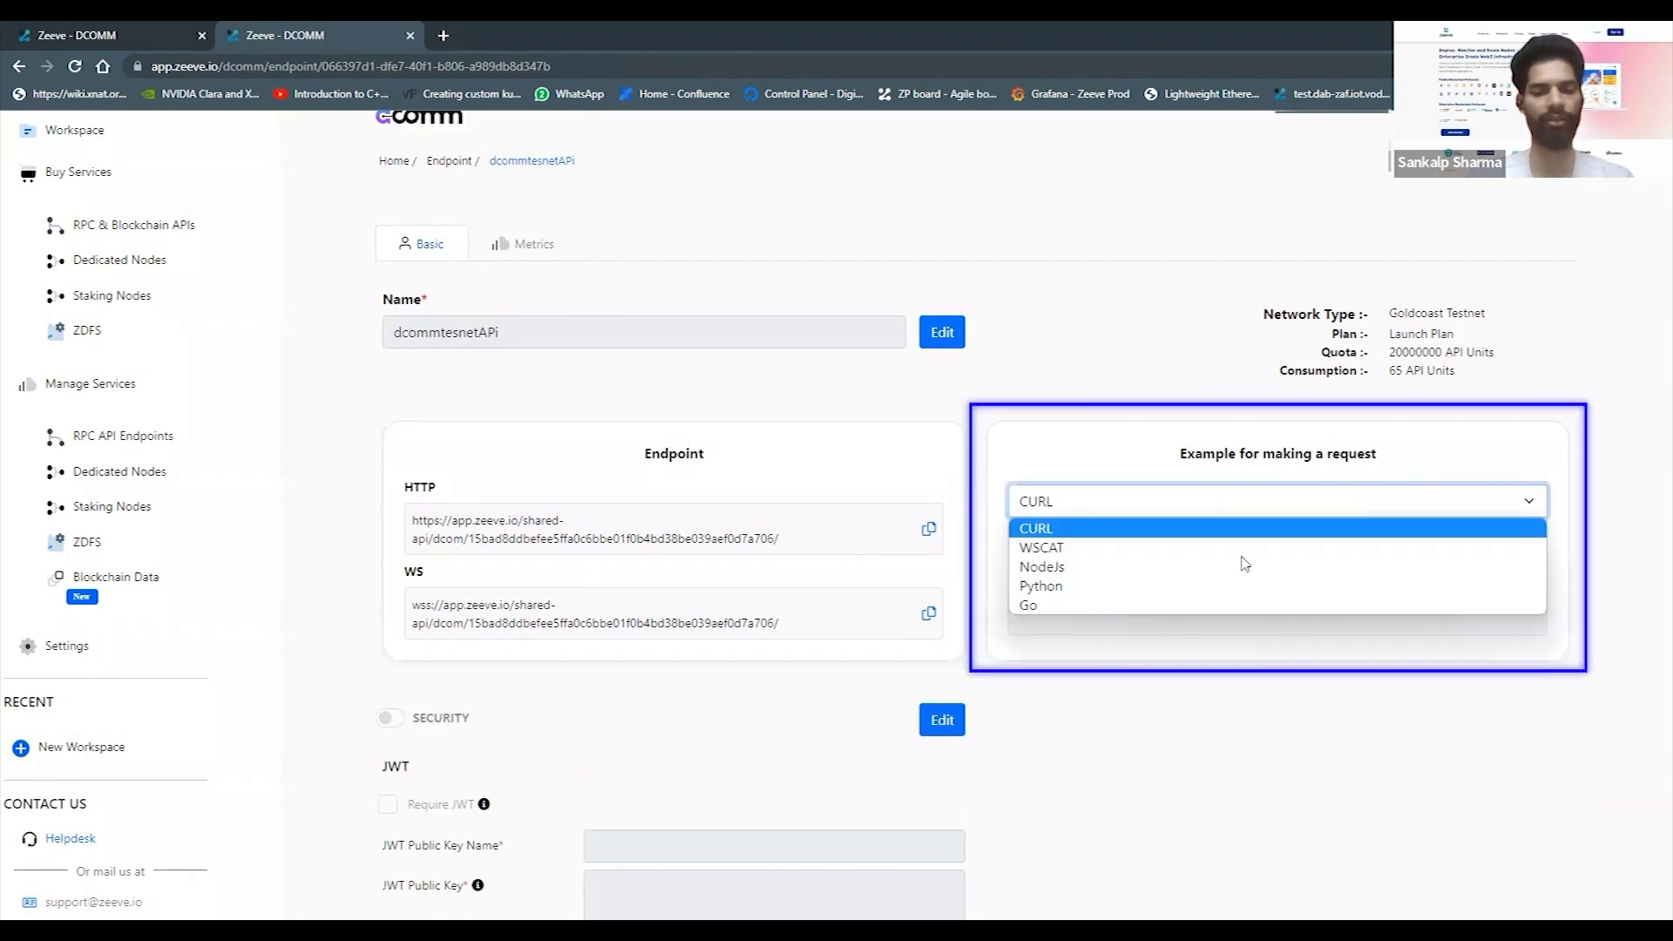
left_click(1225, 568)
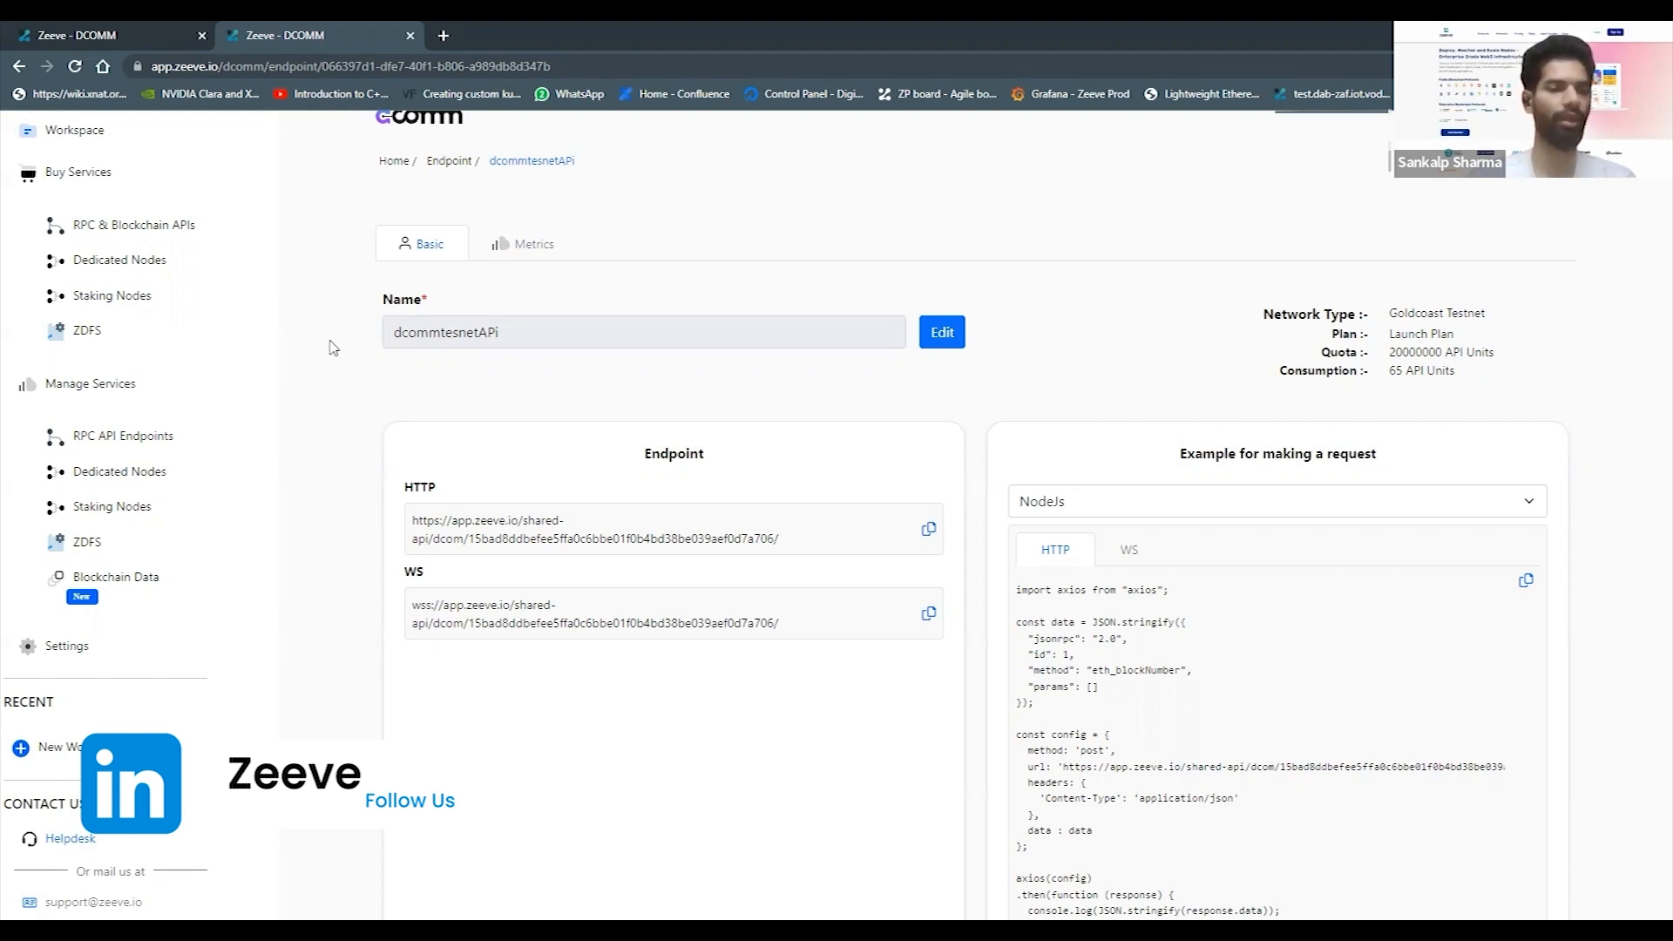
scroll(331, 347, "up", 2)
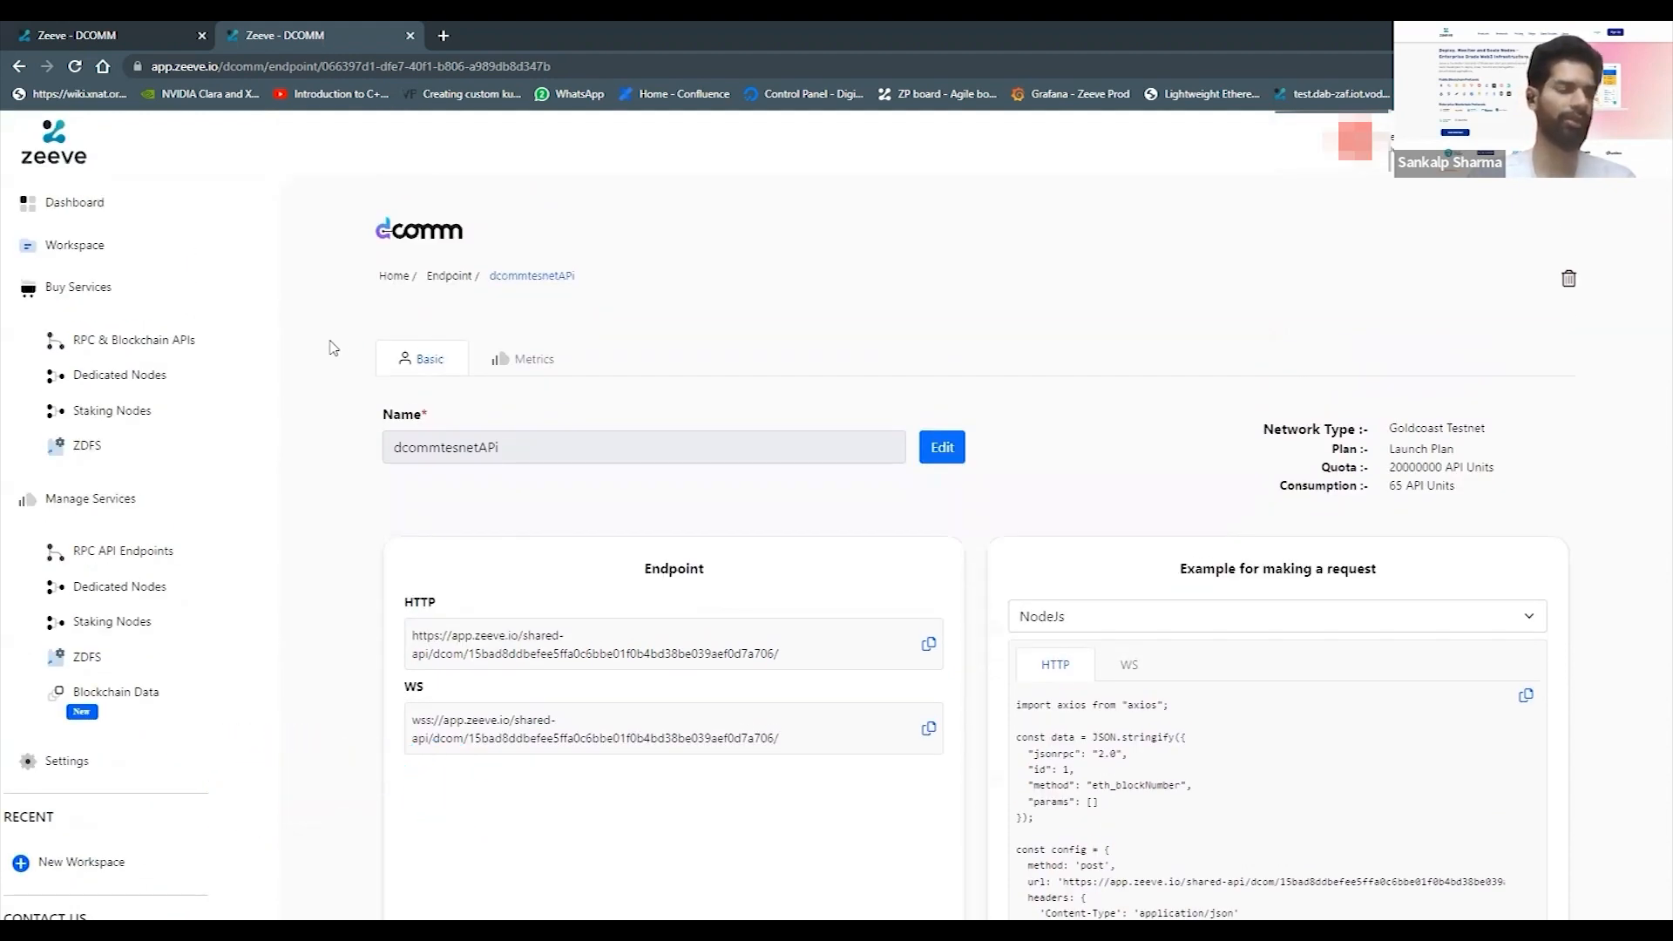
- View the staking nodes available for purchase in the marketplace, and return to the main dashboard
left_click(147, 415)
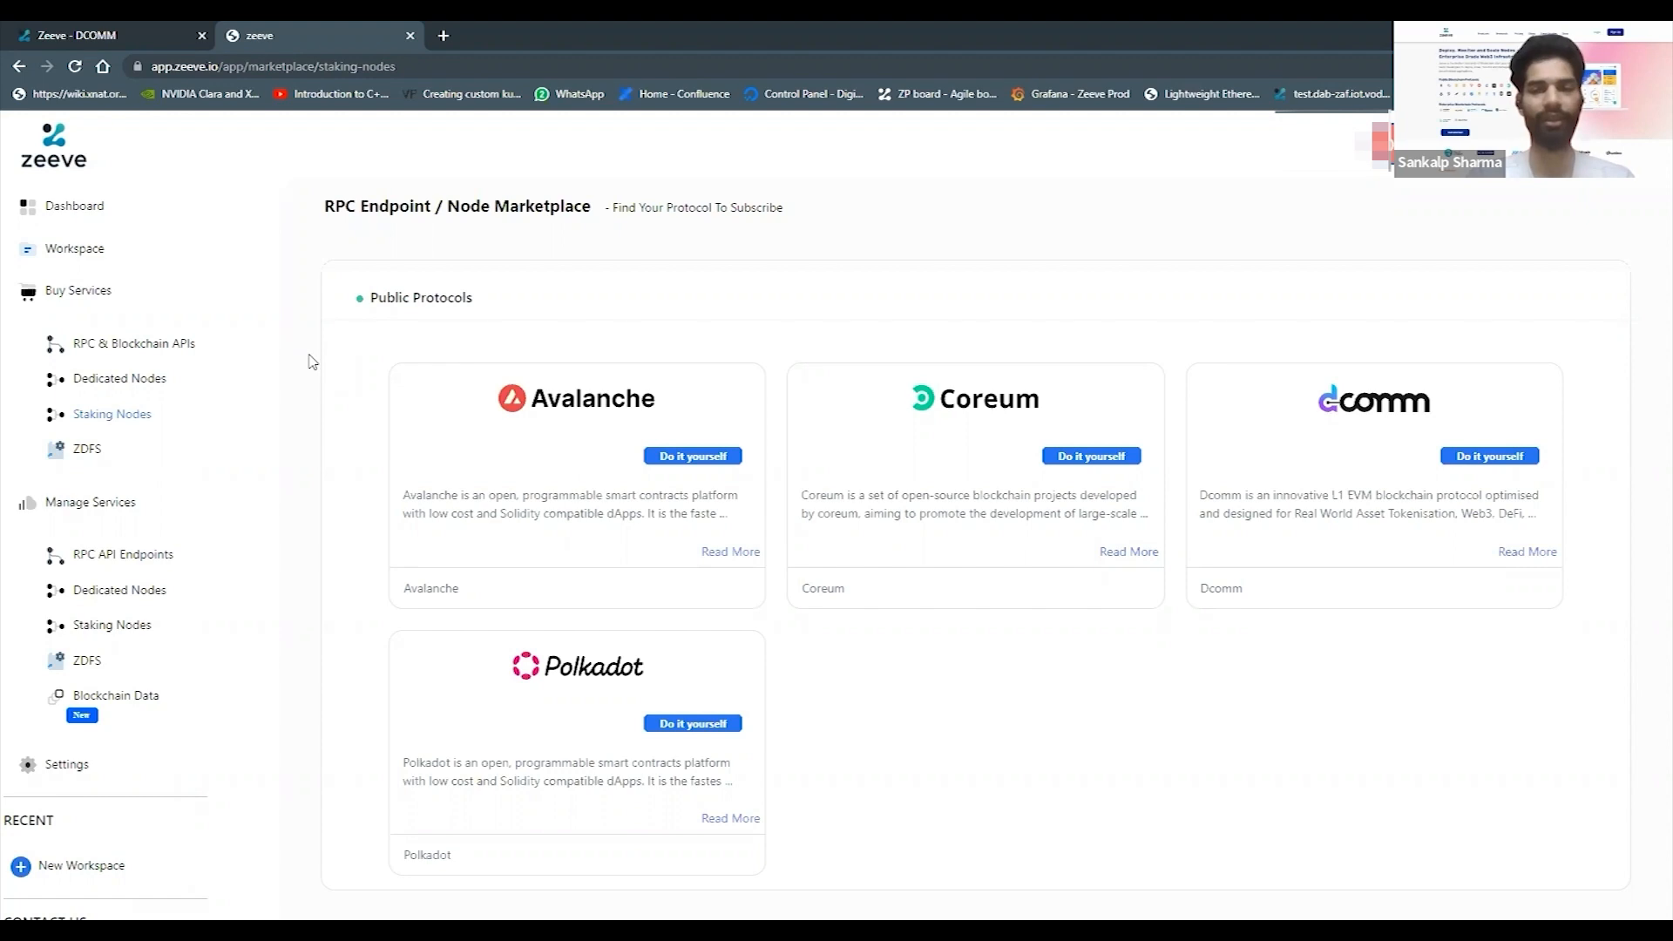
left_click(66, 211)
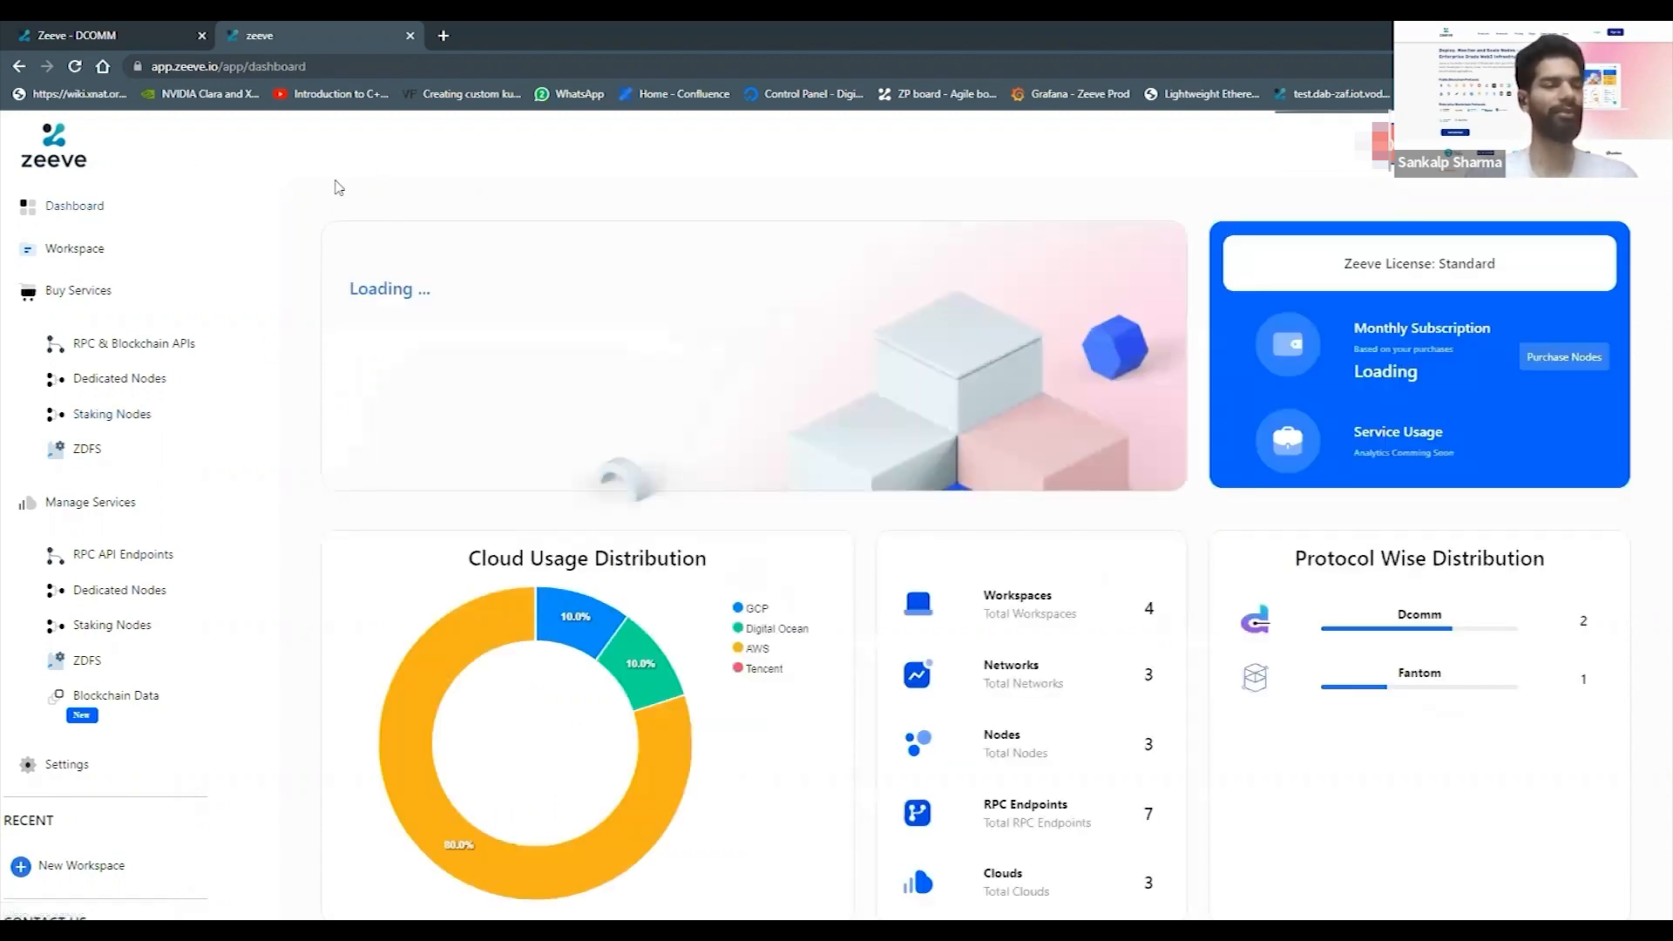